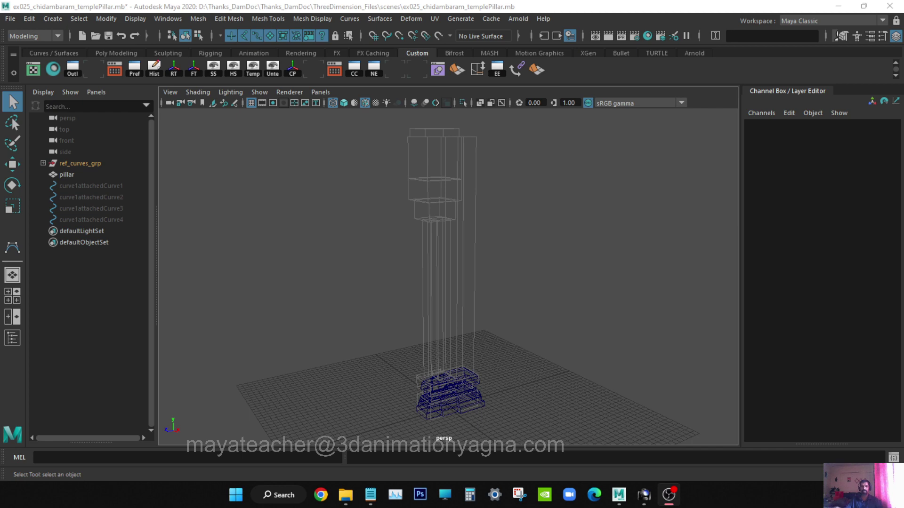
Step: Switch to ACDSee Quick View and examine the temple pillar photo from its carved base molding up to the capital
click(644, 494)
drag(100, 120, 426, 67)
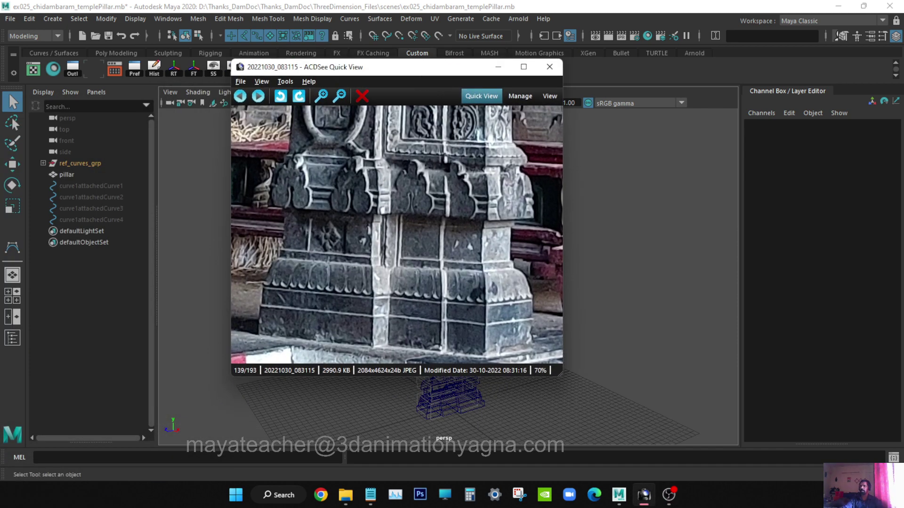
drag(397, 207, 390, 426)
drag(398, 156, 403, 433)
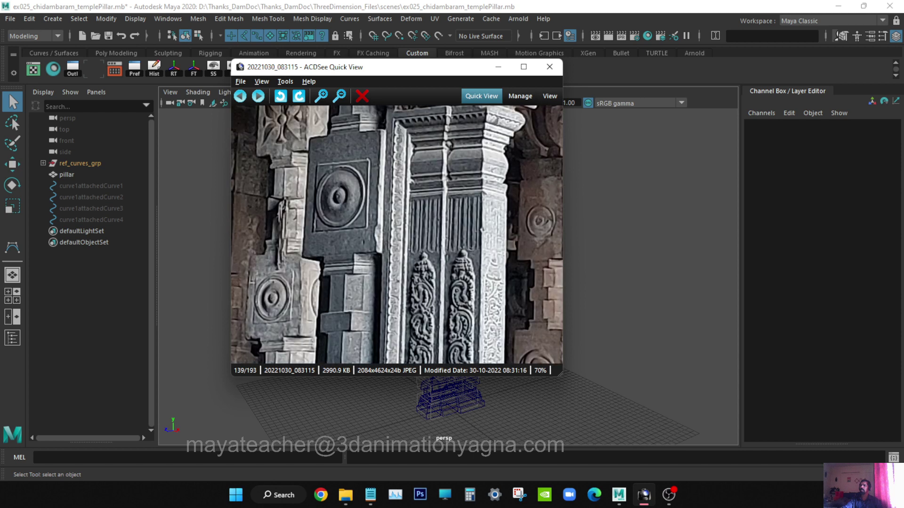
drag(403, 207, 392, 257)
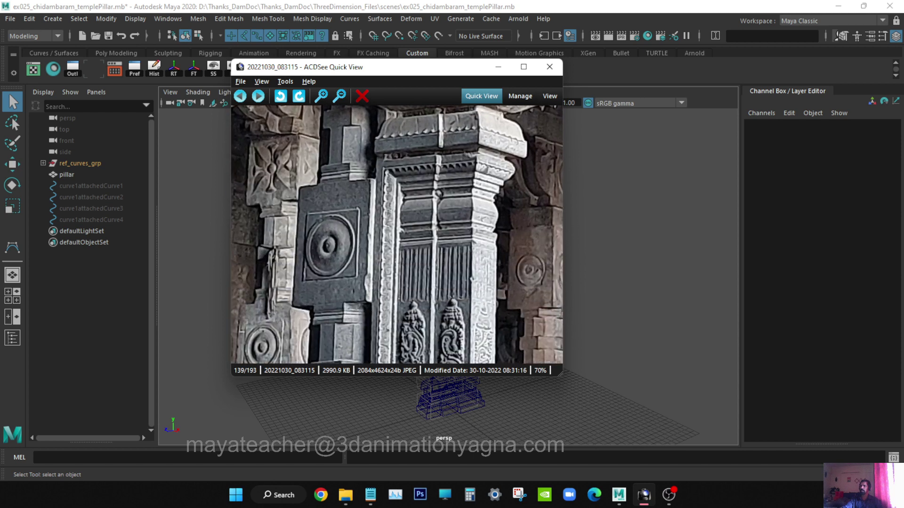
scroll(397, 235, down, 2)
scroll(397, 234, down, 2)
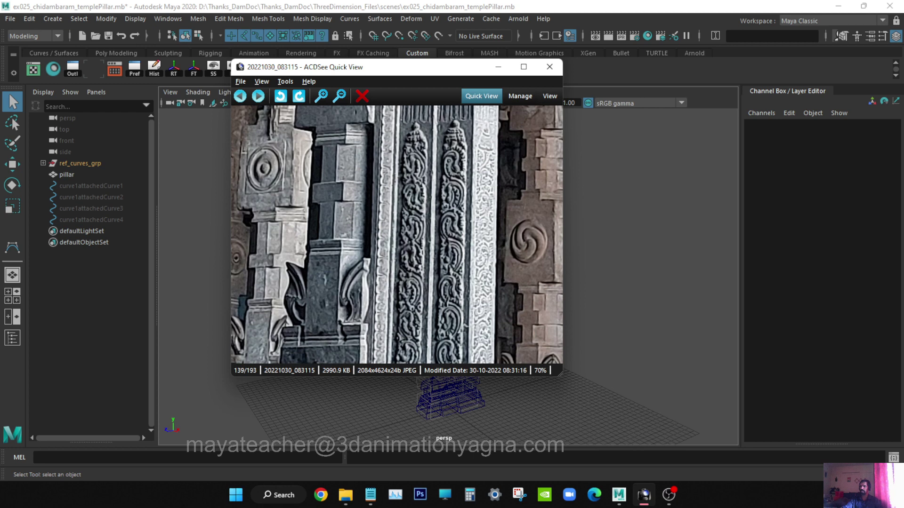
scroll(396, 235, up, 2)
scroll(396, 234, down, 4)
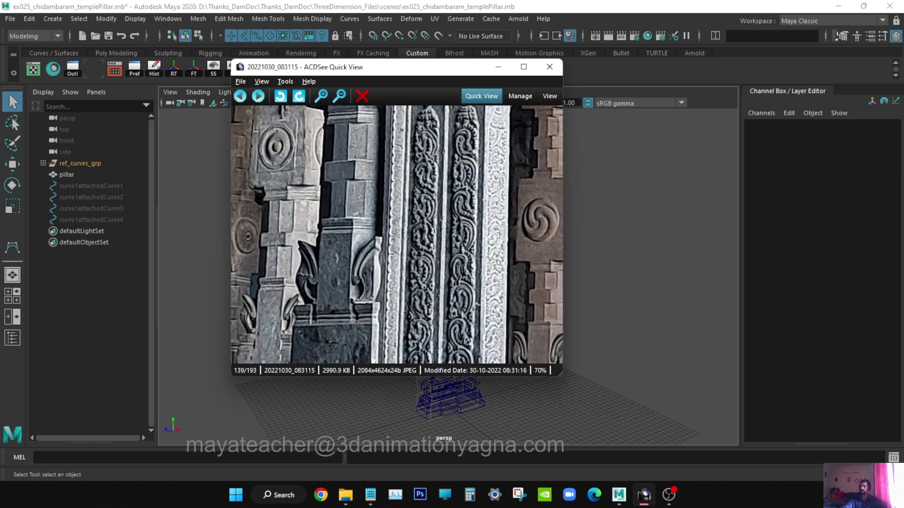
scroll(397, 234, up, 3)
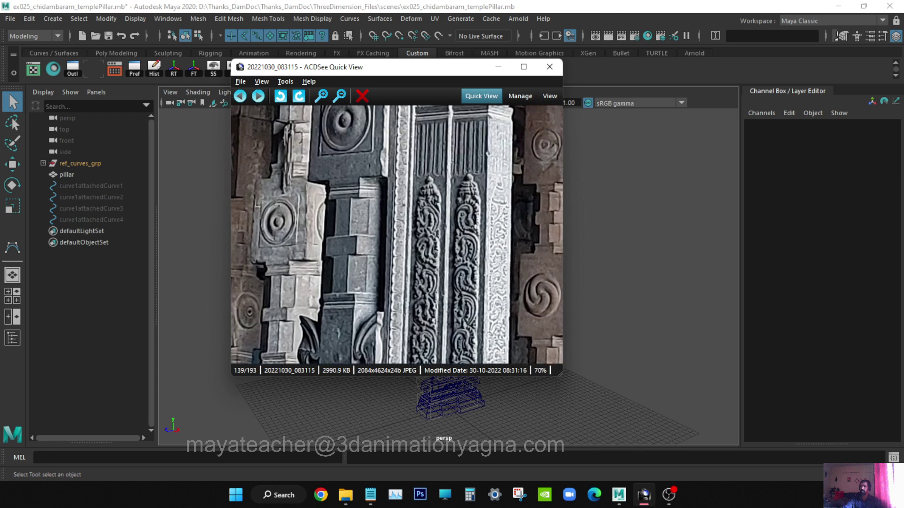
scroll(397, 235, down, 3)
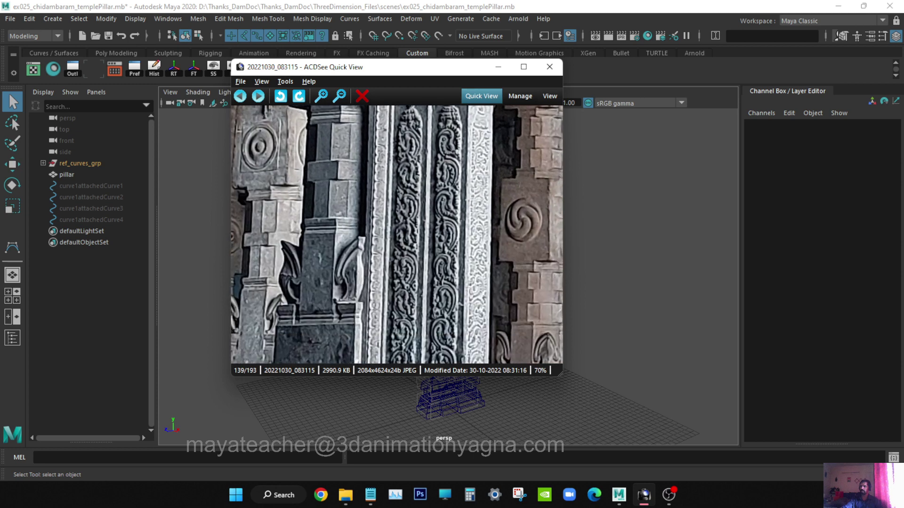
scroll(397, 234, down, 4)
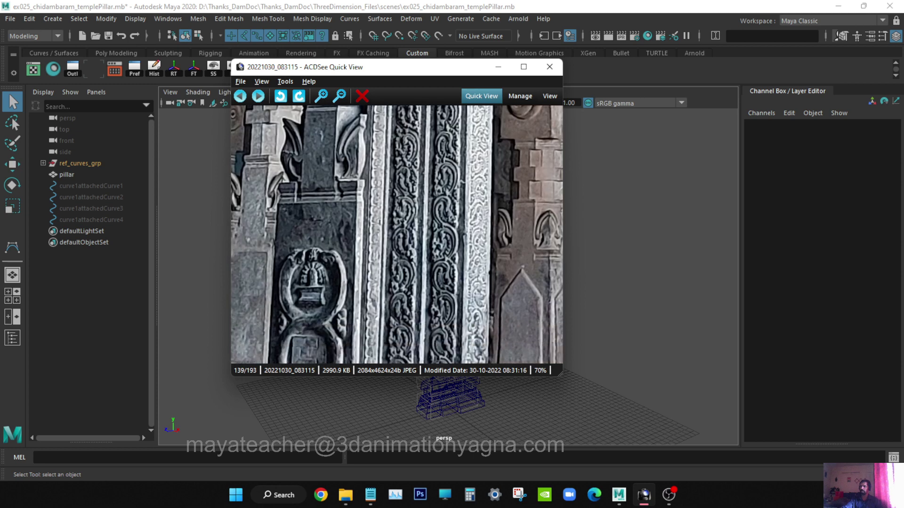
scroll(397, 235, down, 3)
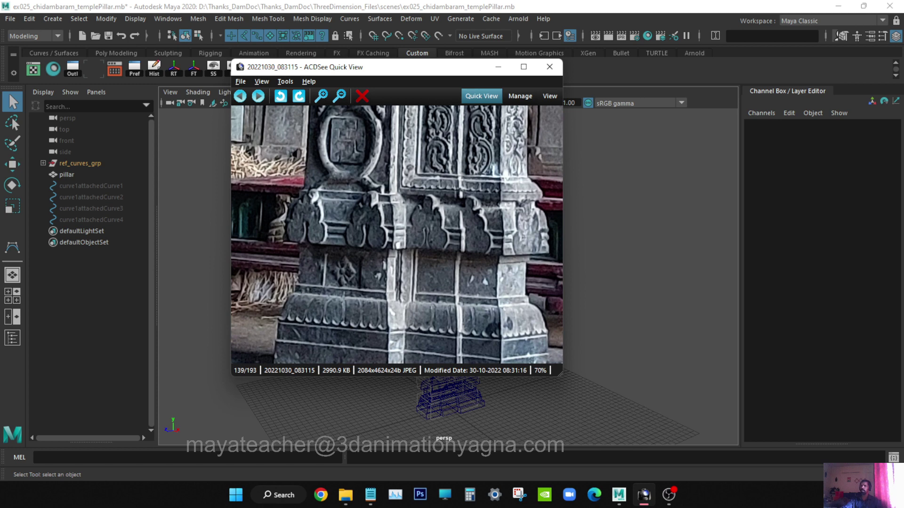
drag(426, 71, 0, 189)
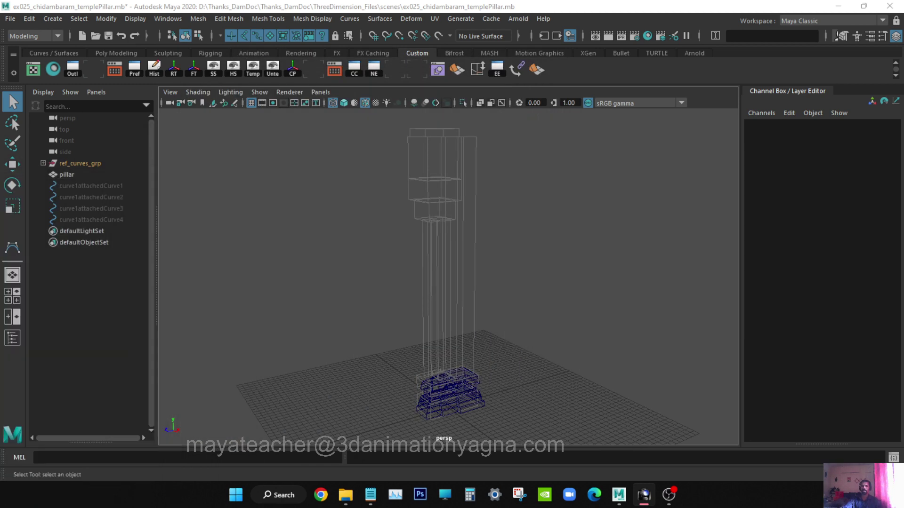
Step: Select the pillar mesh, frame it in the perspective view and display it smooth shaded
alt+drag(357, 264, 369, 265)
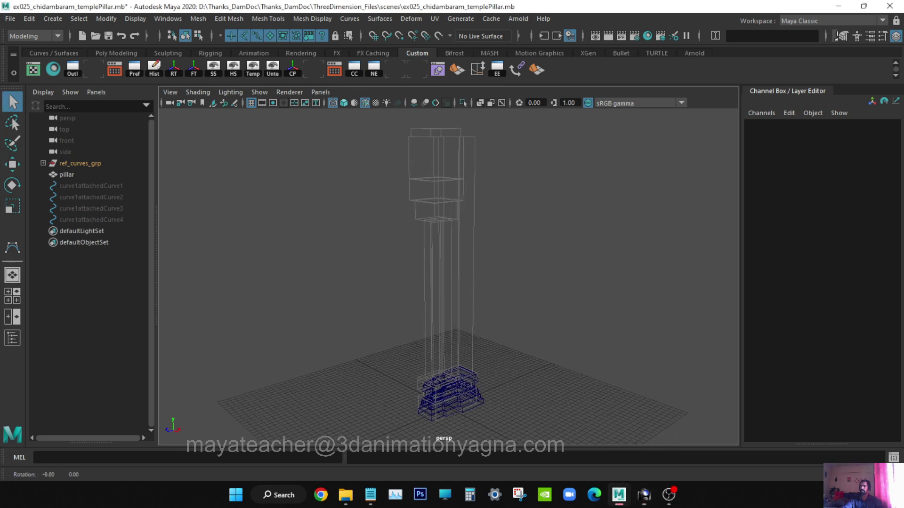
click(67, 174)
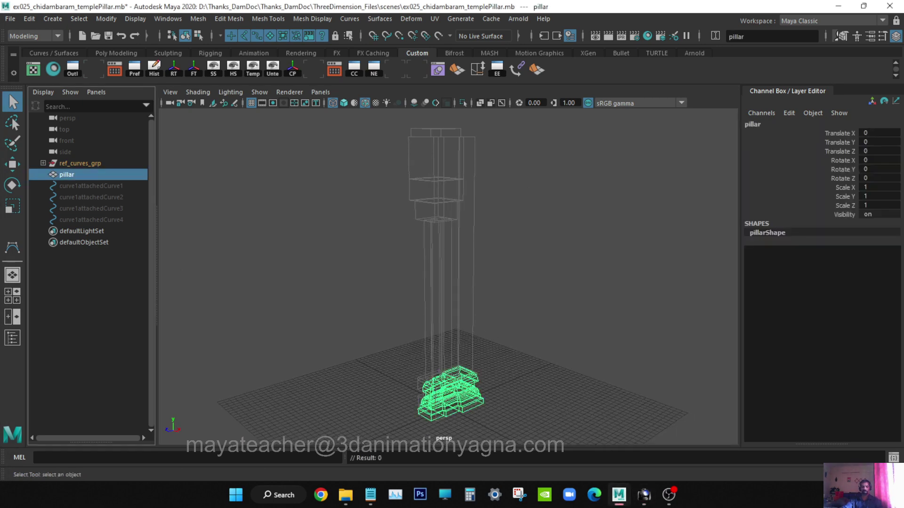
key(f)
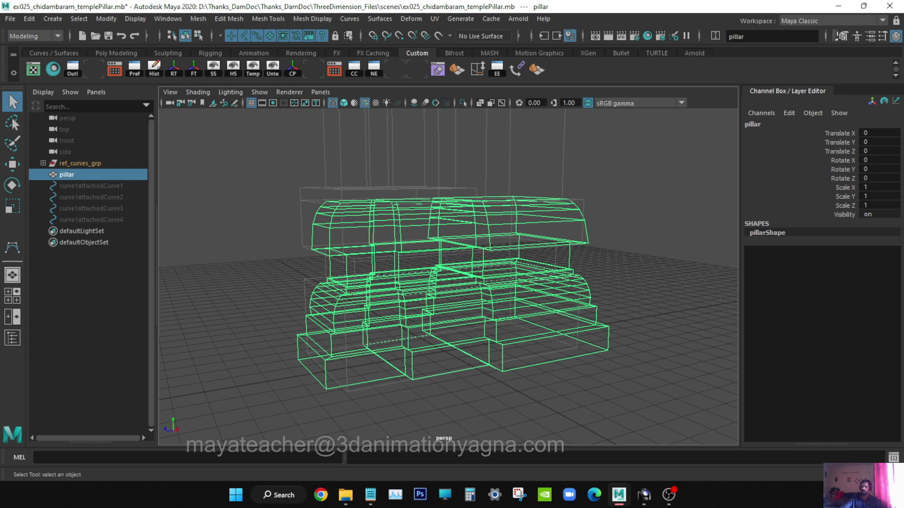
key(5)
alt+drag(423, 263, 442, 285)
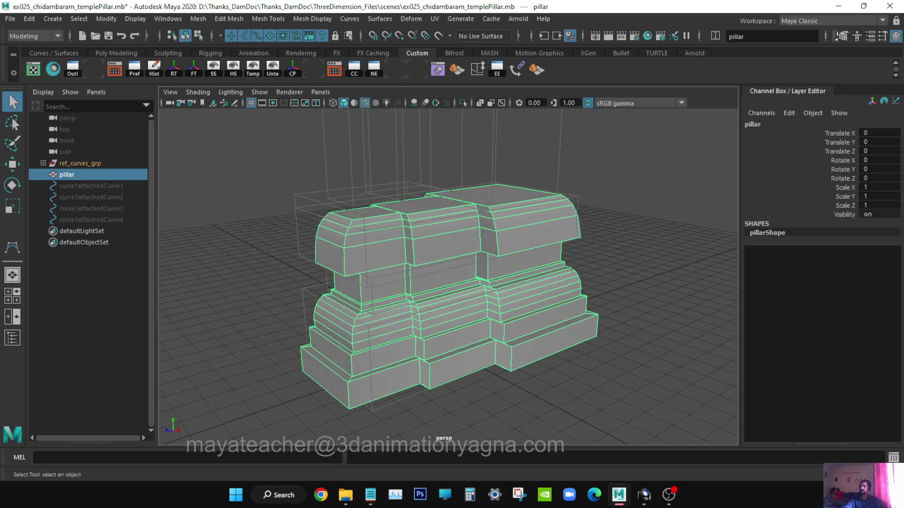
Step: Compare the modelled pillar base with the full-height reference curves rising above it
scroll(448, 277, down, 4)
alt+middle_drag(448, 235, 443, 325)
scroll(448, 276, down, 3)
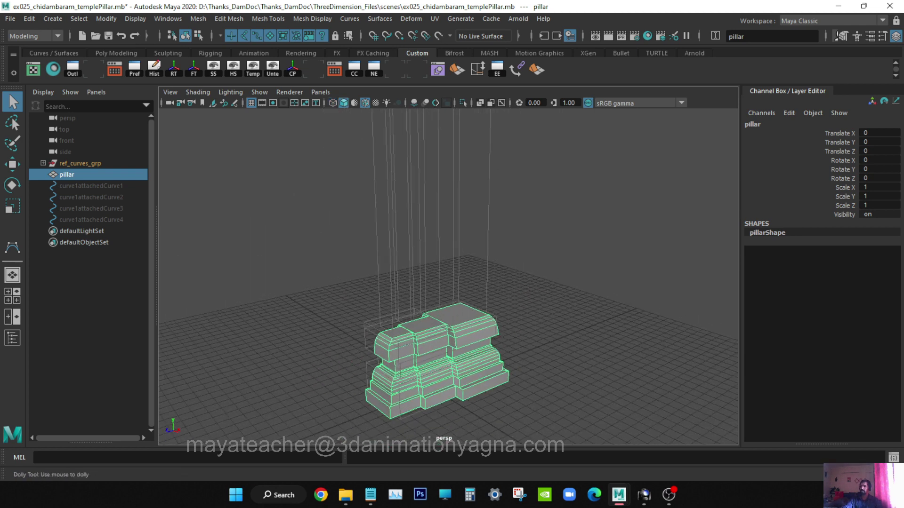
alt+middle_drag(448, 264, 447, 324)
scroll(448, 276, down, 3)
alt+middle_drag(448, 277, 450, 343)
scroll(448, 276, down, 4)
scroll(448, 277, down, 3)
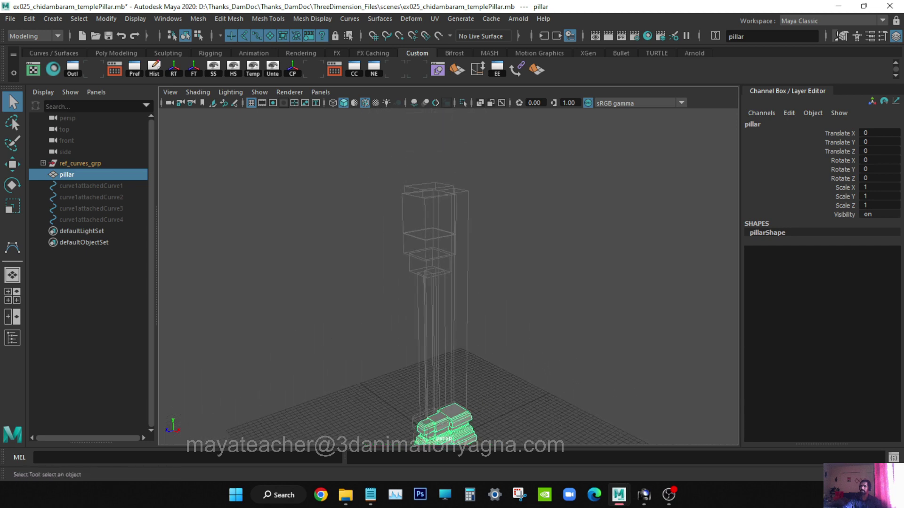
alt+middle_drag(448, 277, 429, 229)
key(f)
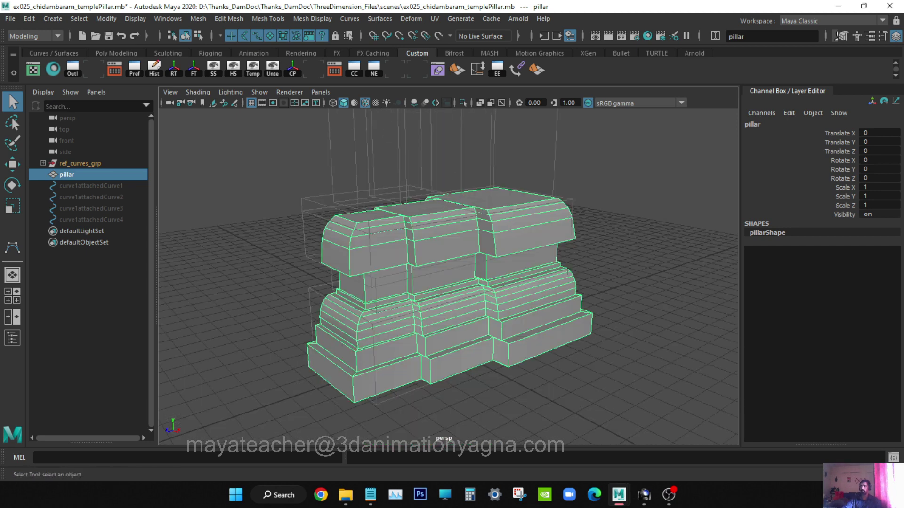
Step: Make the selected pillar mesh the live surface
alt+drag(447, 282, 433, 284)
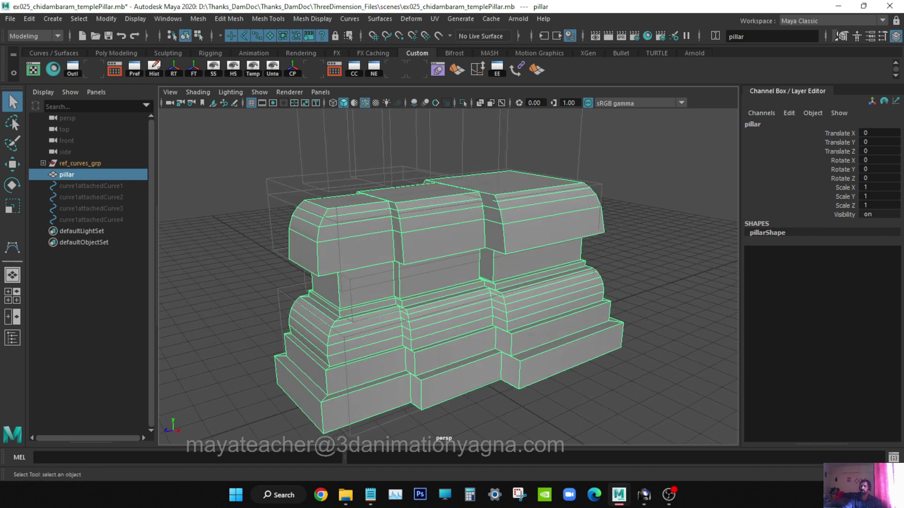
alt+drag(447, 283, 402, 286)
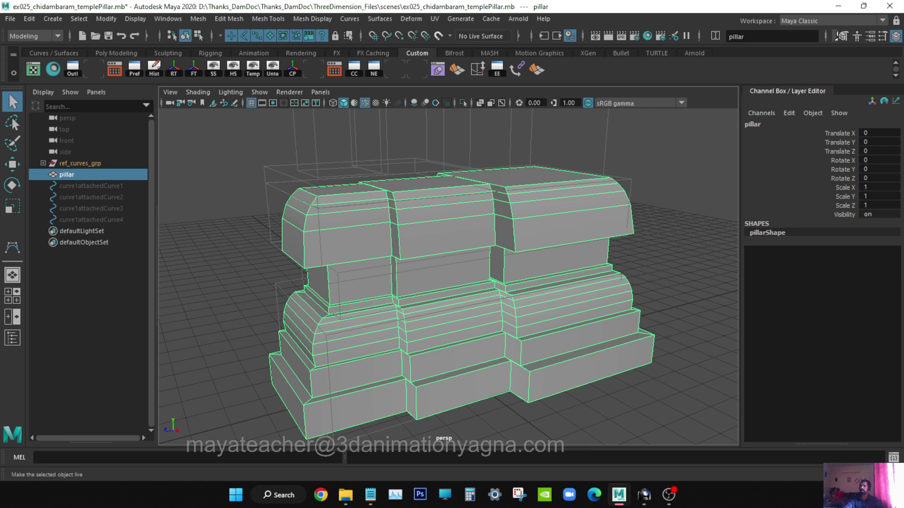
click(438, 35)
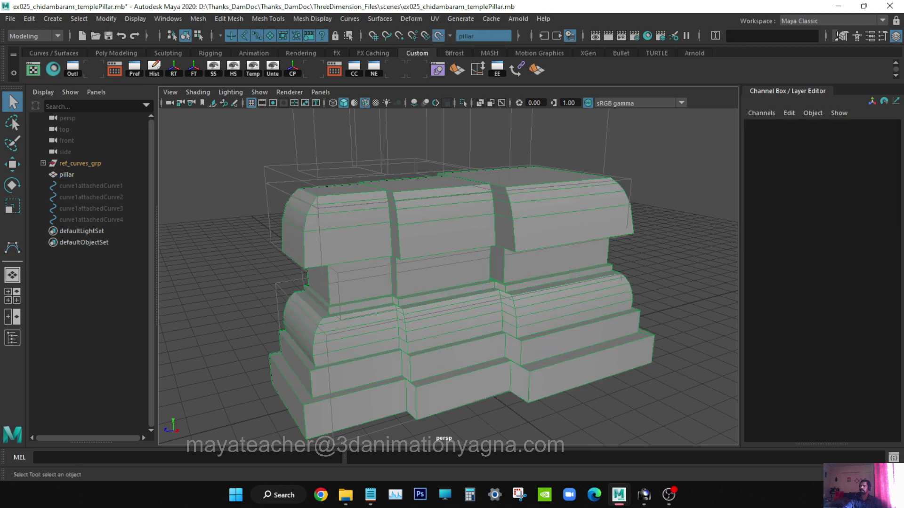
Step: Activate the CV Curve Tool with curve degree 1 Linear, uniform knot spacing and multiple end knots
alt+drag(447, 282, 264, 254)
alt+drag(329, 264, 358, 262)
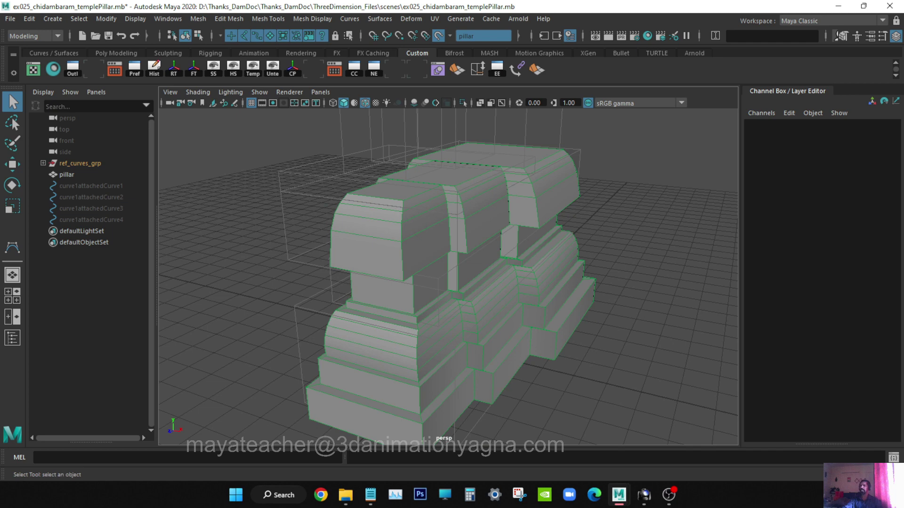
alt+drag(424, 269, 369, 233)
alt+right_drag(369, 233, 407, 230)
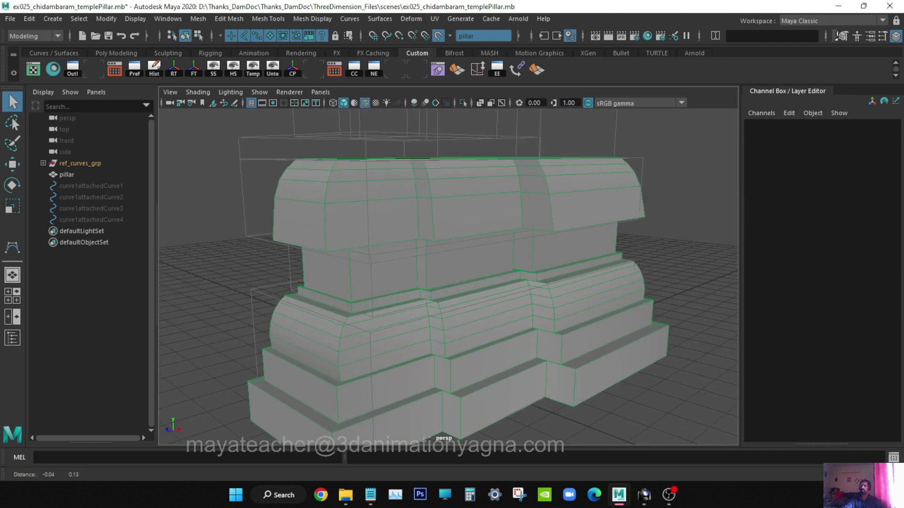
alt+drag(447, 255, 438, 254)
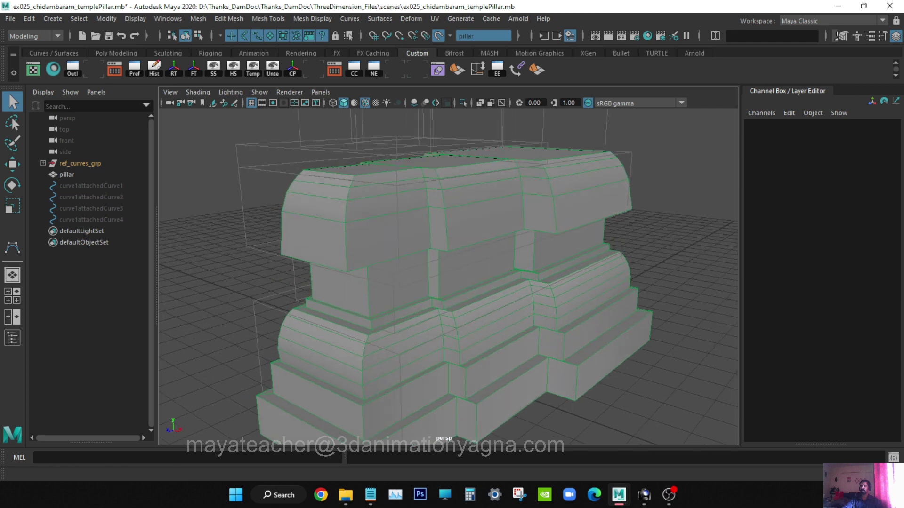
click(53, 19)
mouse_move(95, 103)
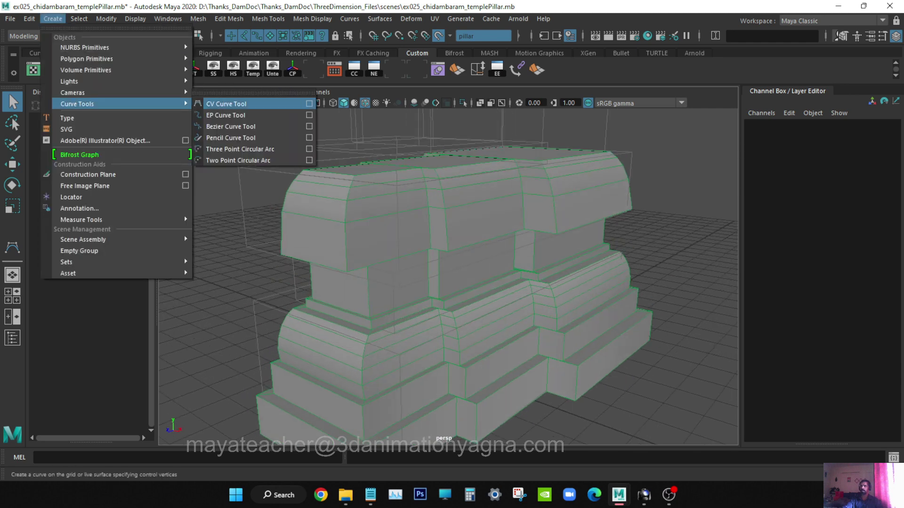
click(309, 104)
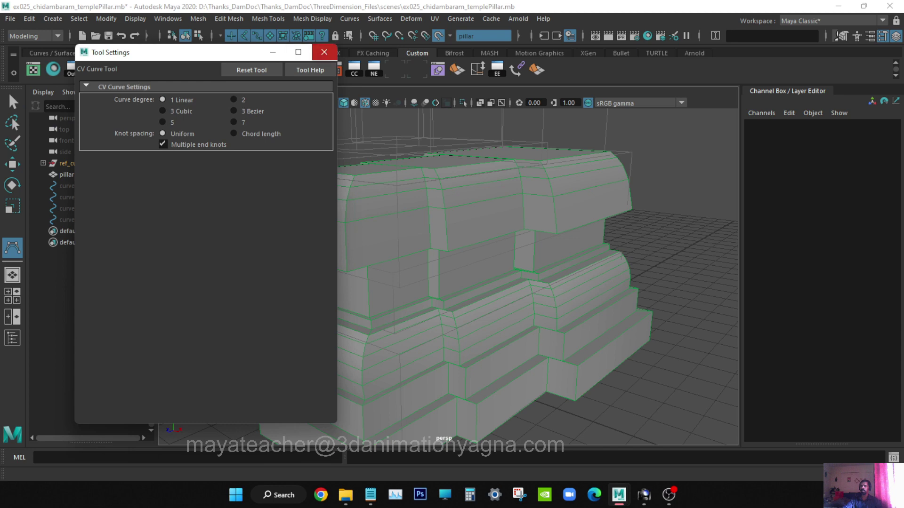
click(323, 52)
Step: Get a close view of the upper molding's end block and check its carved leaf motif in the reference photo
alt+drag(452, 254, 414, 266)
alt+middle_drag(414, 266, 468, 294)
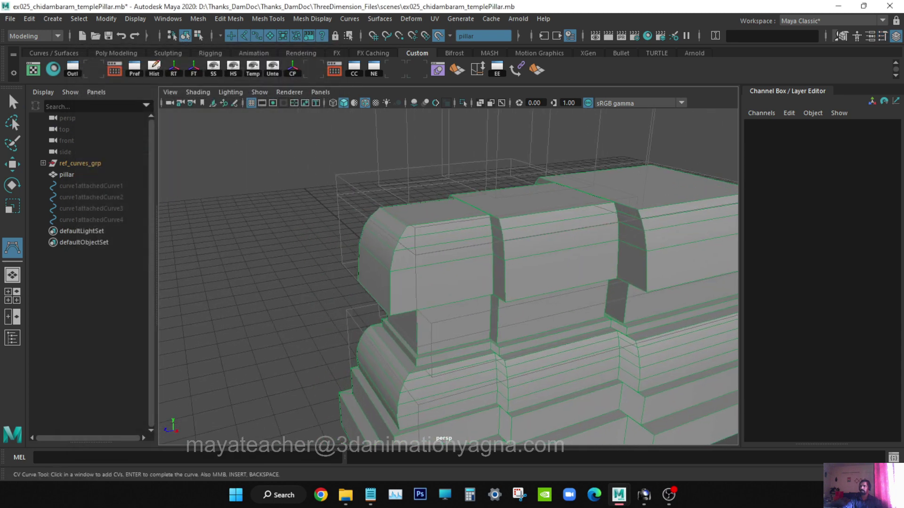
scroll(448, 278, up, 4)
scroll(448, 277, up, 1)
alt+drag(448, 277, 436, 271)
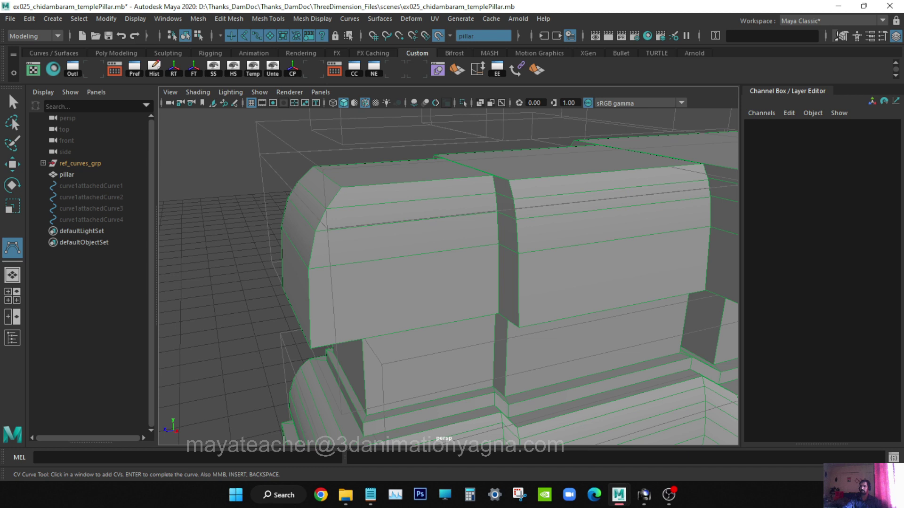
alt+drag(448, 278, 443, 277)
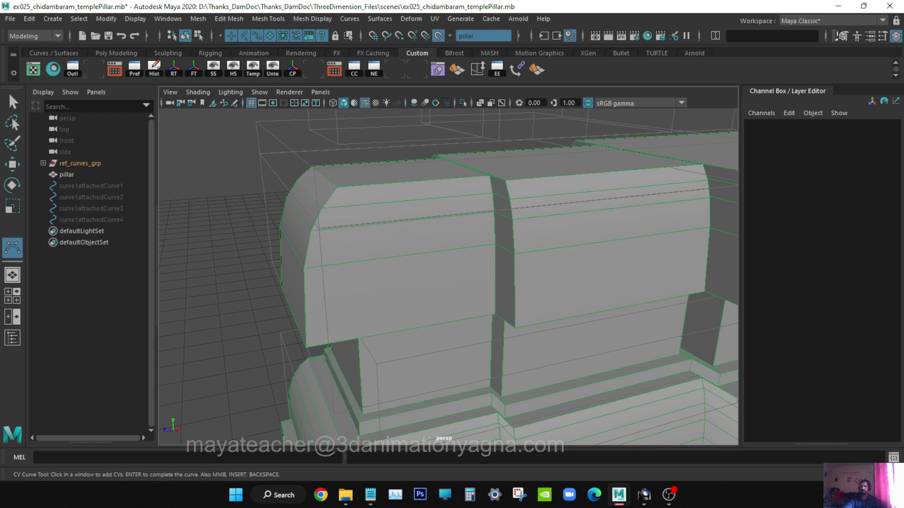
key(alt+Tab)
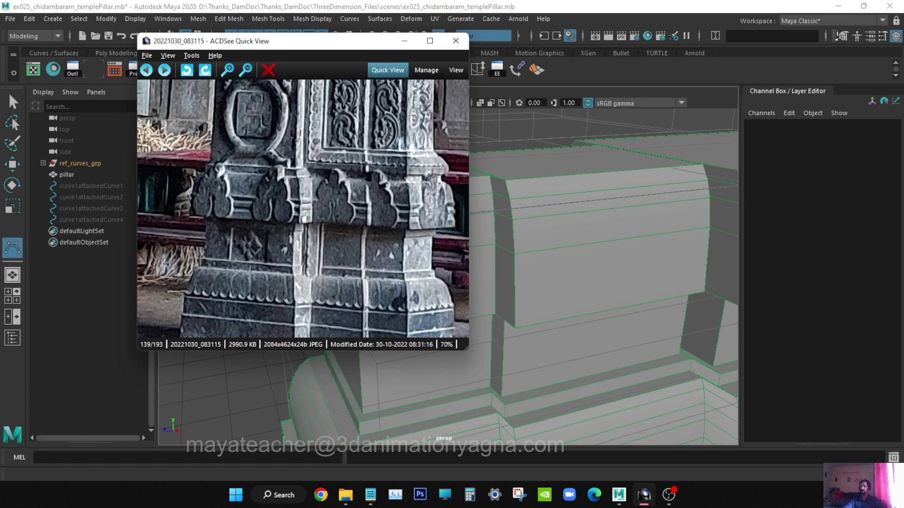
drag(248, 41, 0, 92)
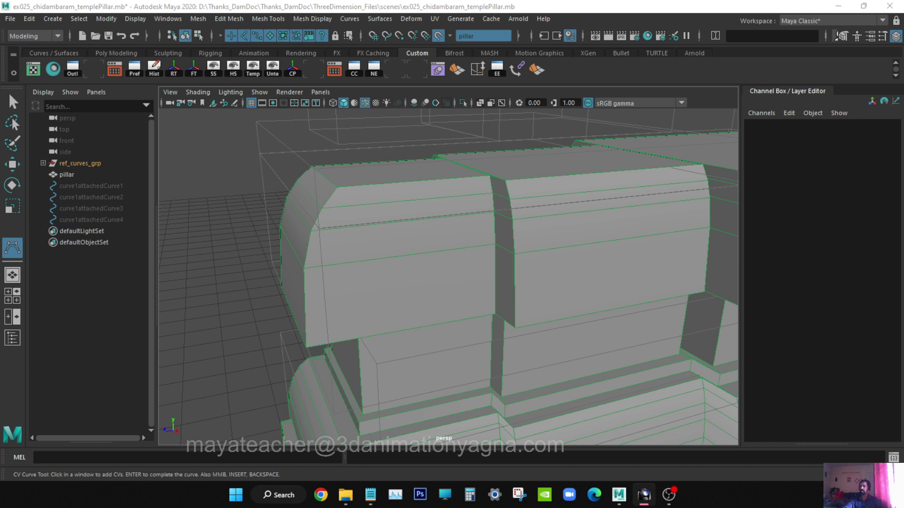
Step: Draw the top lobe of the half leaf outline on the end block's face, curving down to its first pointed notch
click(395, 186)
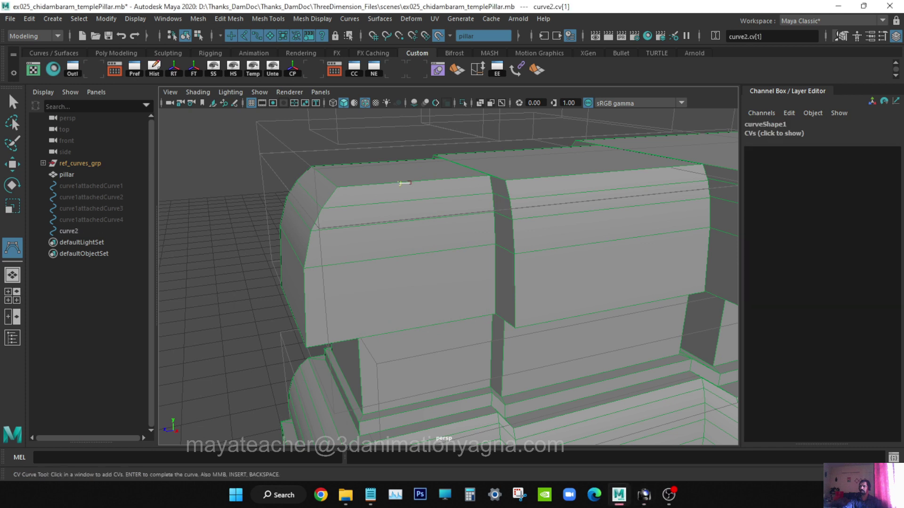
click(389, 198)
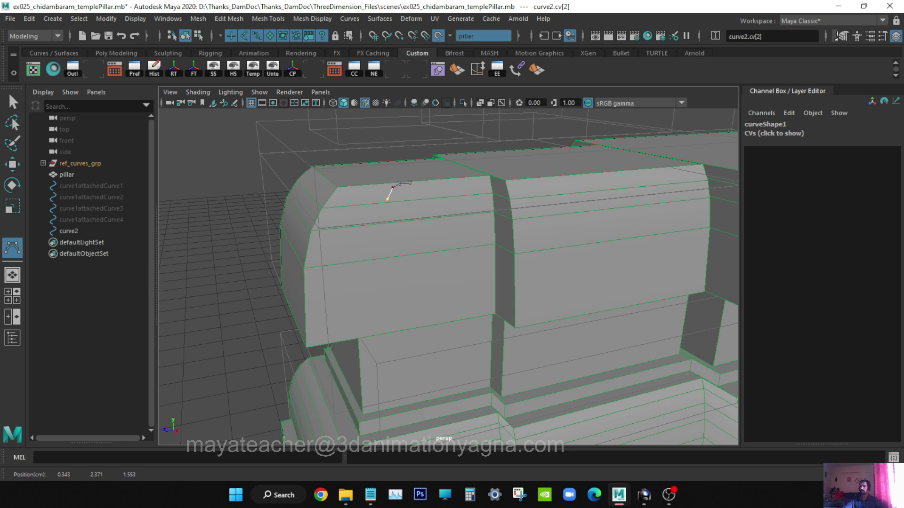
click(387, 198)
click(387, 209)
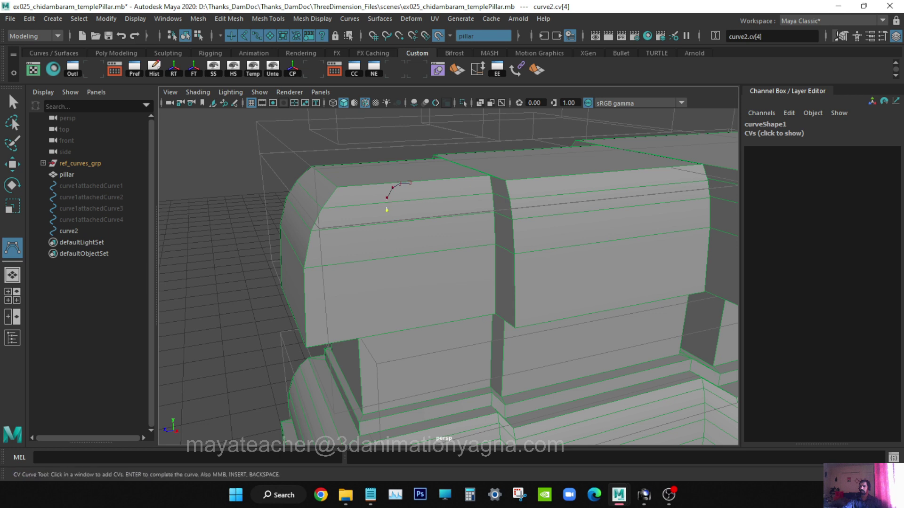
click(400, 223)
click(401, 223)
click(404, 228)
click(395, 231)
Step: Continue the half leaf outline around the middle lobe and in to the tip of the second notch
click(385, 227)
click(380, 221)
click(367, 221)
click(359, 225)
click(354, 235)
click(354, 249)
click(357, 258)
click(361, 266)
click(366, 271)
click(378, 272)
click(392, 274)
click(404, 281)
Step: Continue the outline around the wide bottom lobe and along the block's lower edge to the leaf's centre, and finish the curve
click(395, 286)
click(378, 284)
click(367, 277)
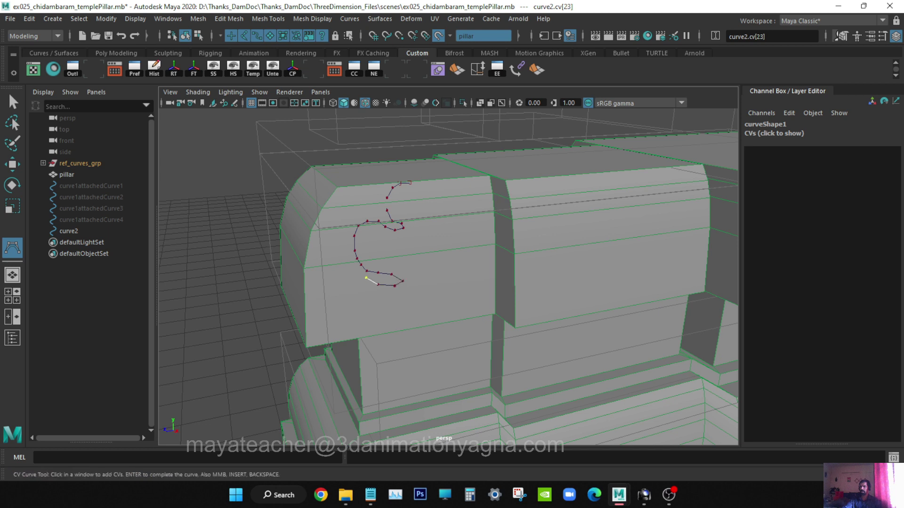
click(353, 275)
click(344, 281)
click(334, 290)
click(329, 303)
click(331, 313)
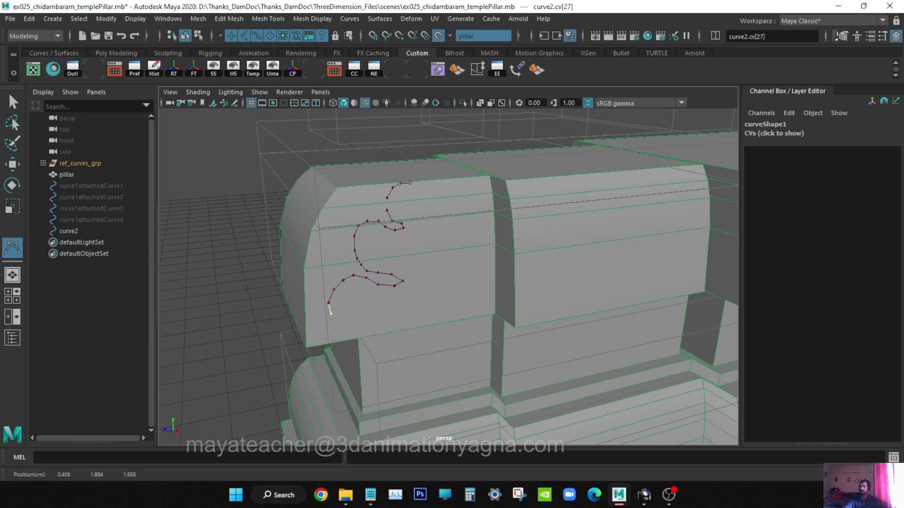
click(335, 322)
click(347, 330)
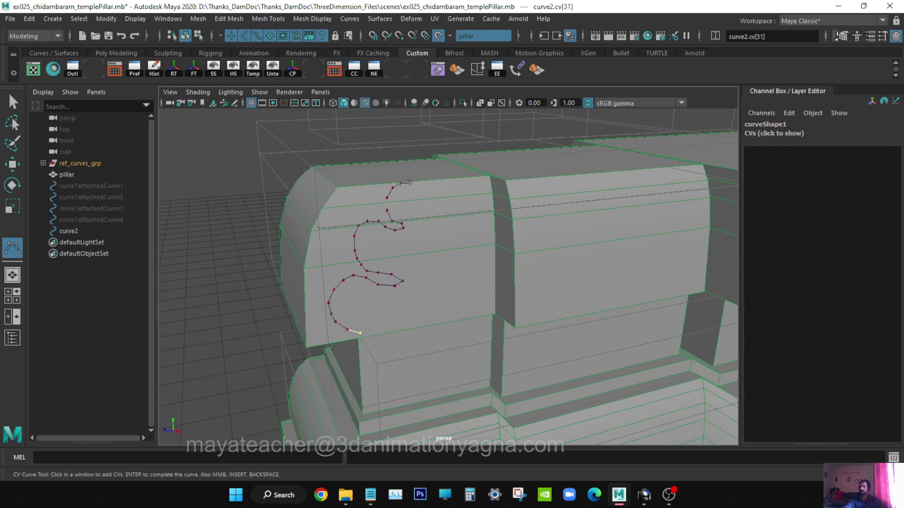
click(361, 332)
click(376, 333)
alt+drag(375, 333, 345, 323)
click(332, 309)
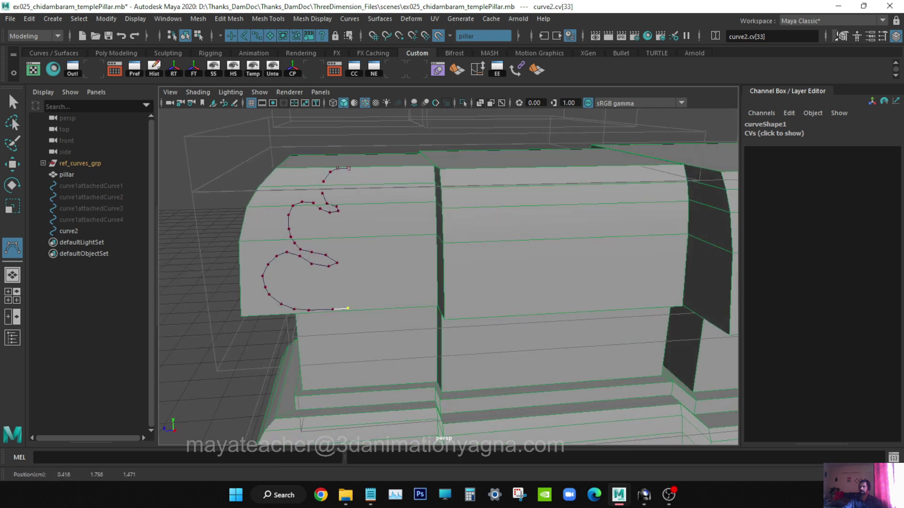
click(348, 308)
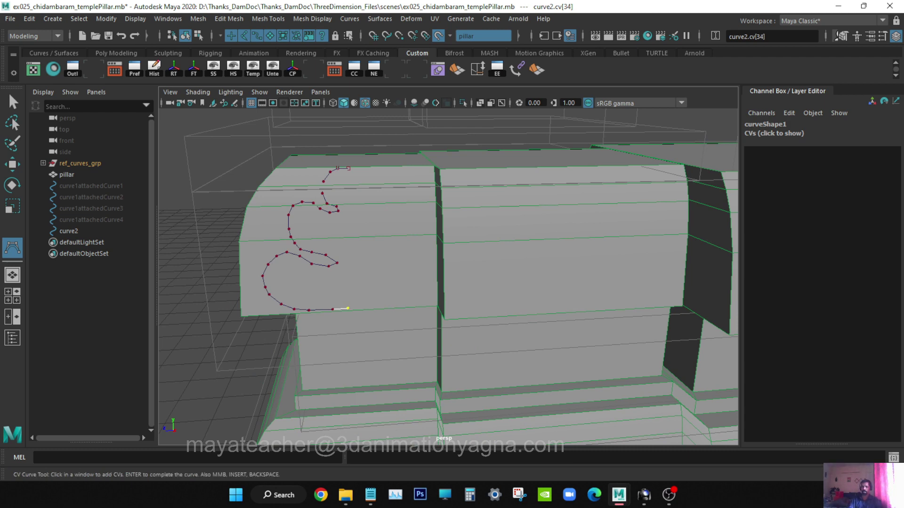
click(12, 101)
key(w)
Step: Turn off the live surface on the pillar mesh
mouse_move(367, 283)
alt+mouse_down()
mouse_move(410, 301)
mouse_move(444, 295)
mouse_move(351, 282)
alt+mouse_up()
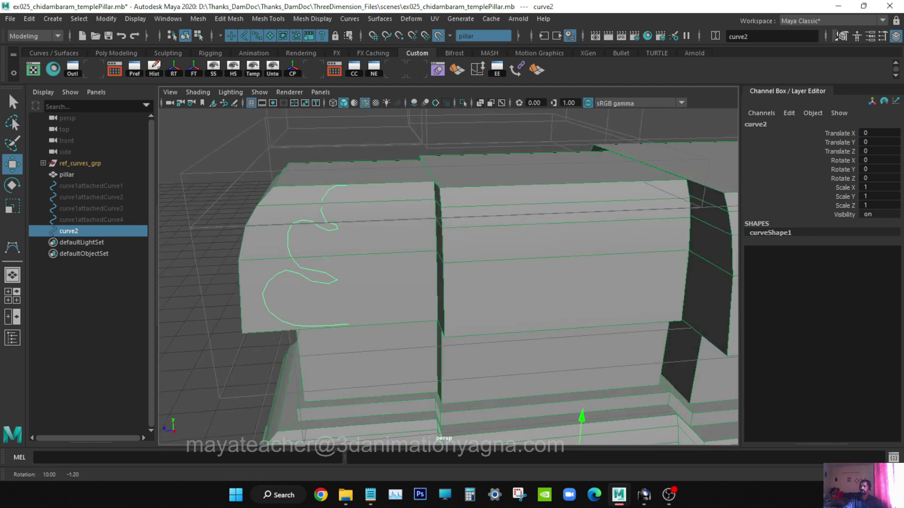
scroll(351, 283, down, 4)
alt+middle_drag(350, 282, 355, 262)
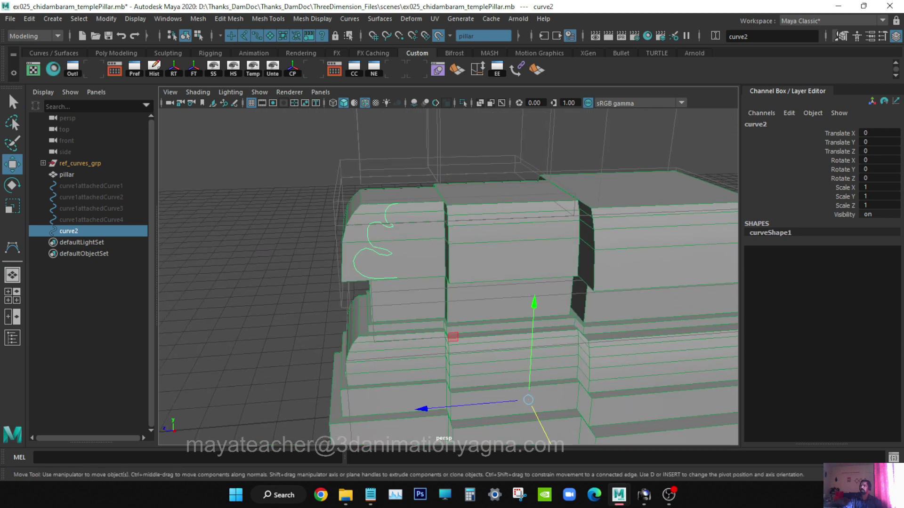
click(439, 36)
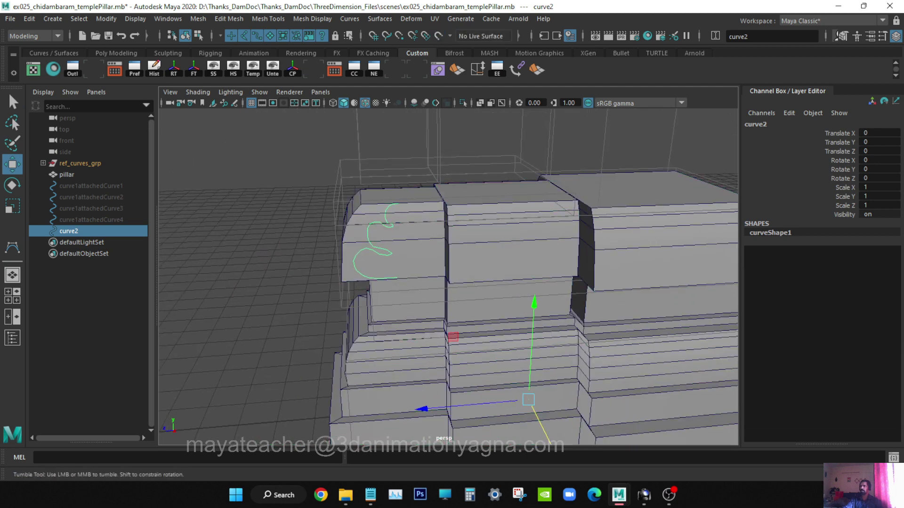
Step: Center the pivot of the half leaf curve
mouse_move(377, 263)
alt+mouse_down()
mouse_move(391, 279)
mouse_move(388, 272)
alt+mouse_up()
scroll(389, 272, up, 2)
scroll(449, 277, up, 2)
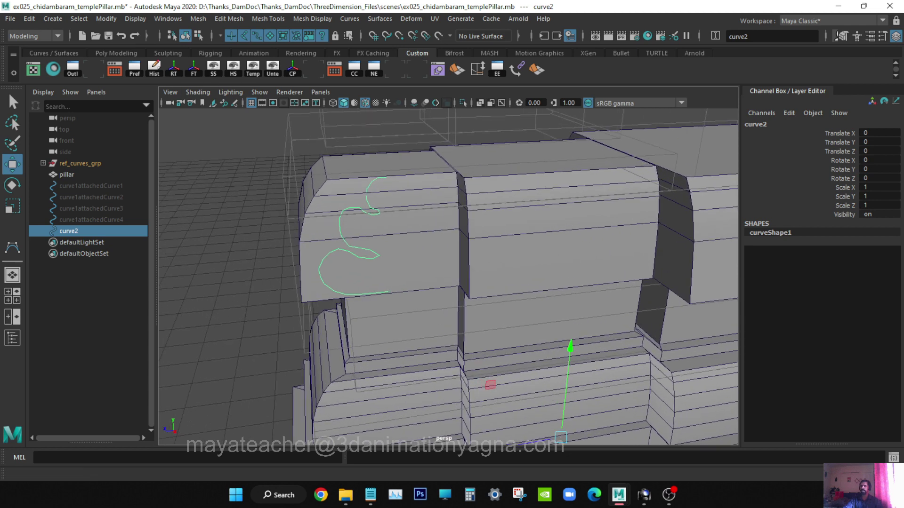
click(107, 19)
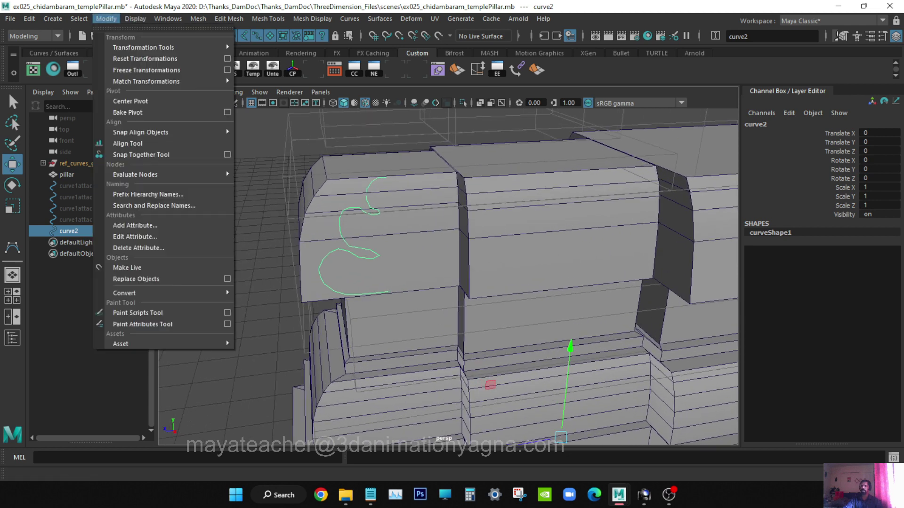
click(130, 101)
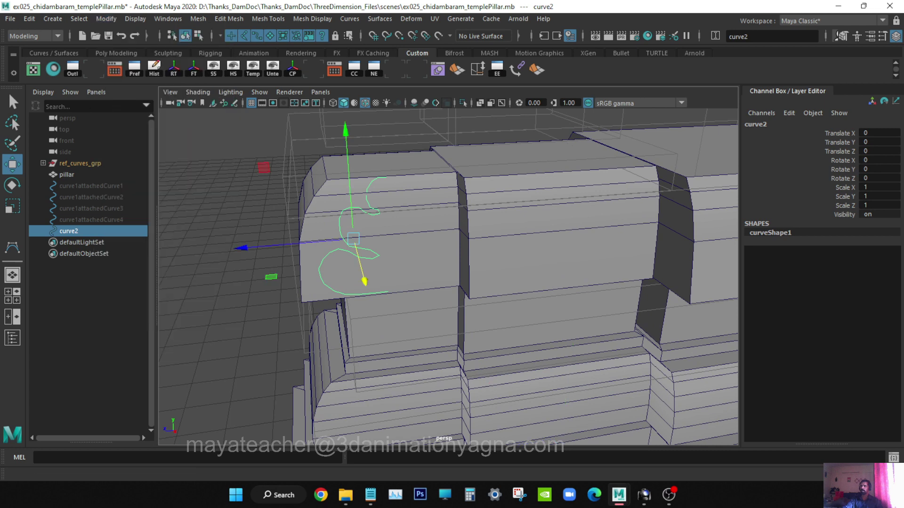
Step: Examine how the half leaf curve follows the molding's profile in a wireframe front view
mouse_move(329, 235)
alt+mouse_down()
mouse_move(314, 235)
mouse_move(347, 246)
mouse_move(338, 247)
alt+mouse_up()
alt+middle_drag(338, 248, 346, 288)
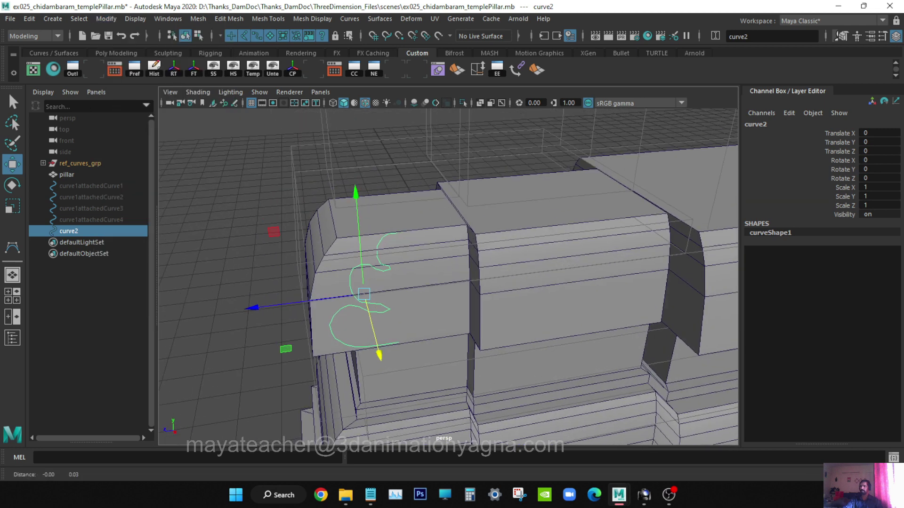
alt+drag(345, 288, 331, 284)
alt+drag(454, 326, 460, 316)
alt+middle_drag(460, 318, 493, 329)
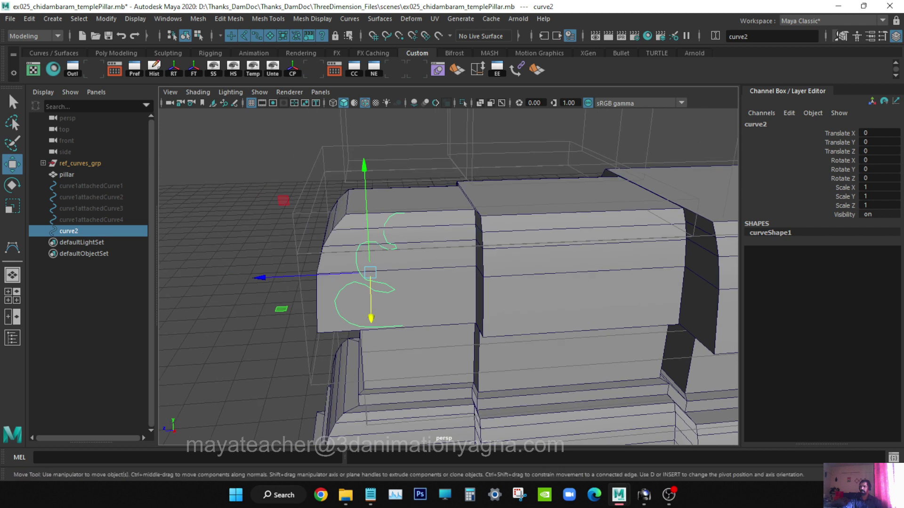
key(space)
drag(493, 329, 493, 347)
alt+middle_drag(493, 348, 454, 349)
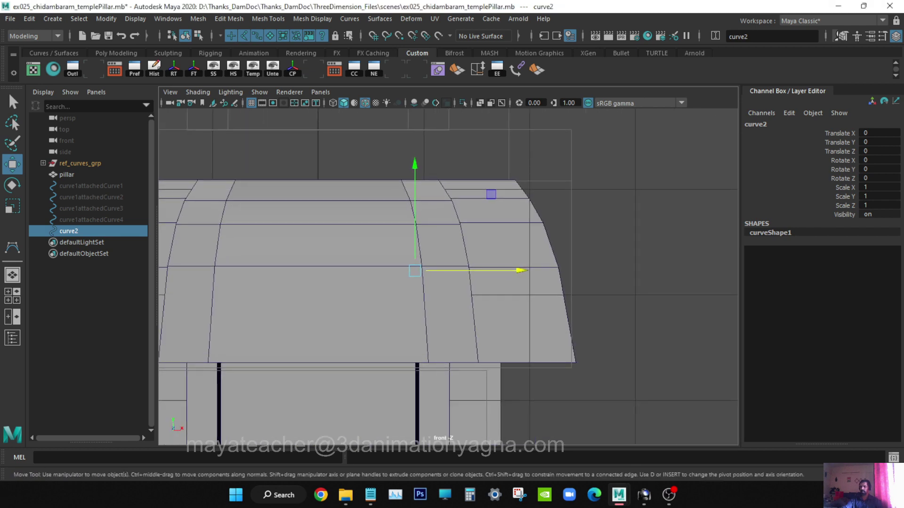
key(4)
alt+middle_drag(427, 294, 448, 298)
Step: Return to the perspective view and move the half curve's pivot along Z to line up with its open ends
key(space)
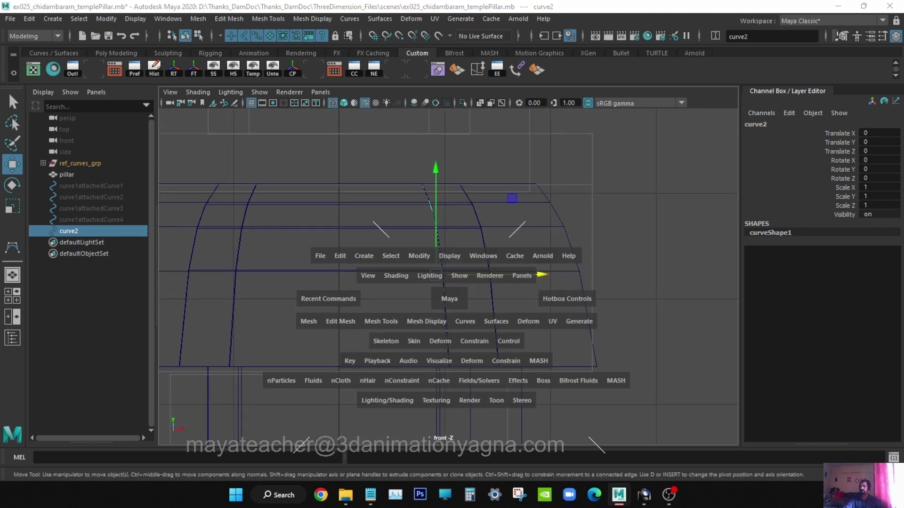
drag(448, 299, 444, 256)
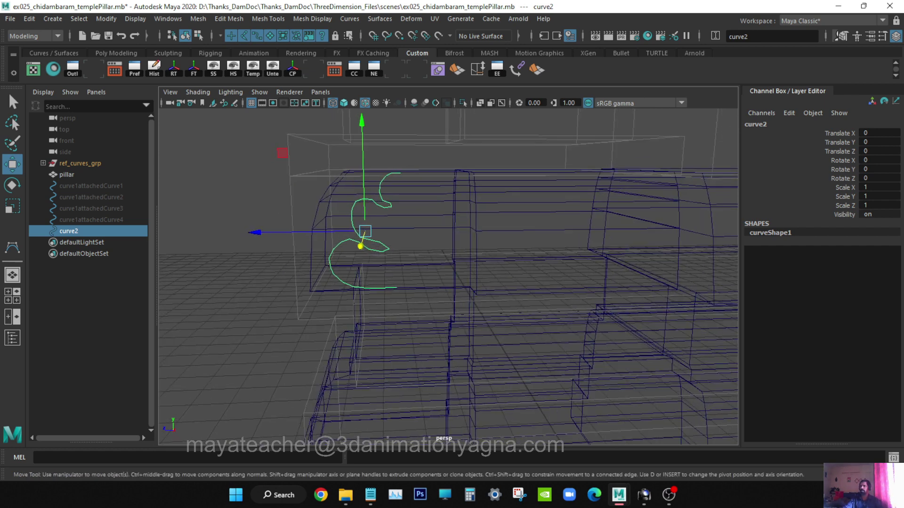
key(d)
drag(365, 232, 401, 237)
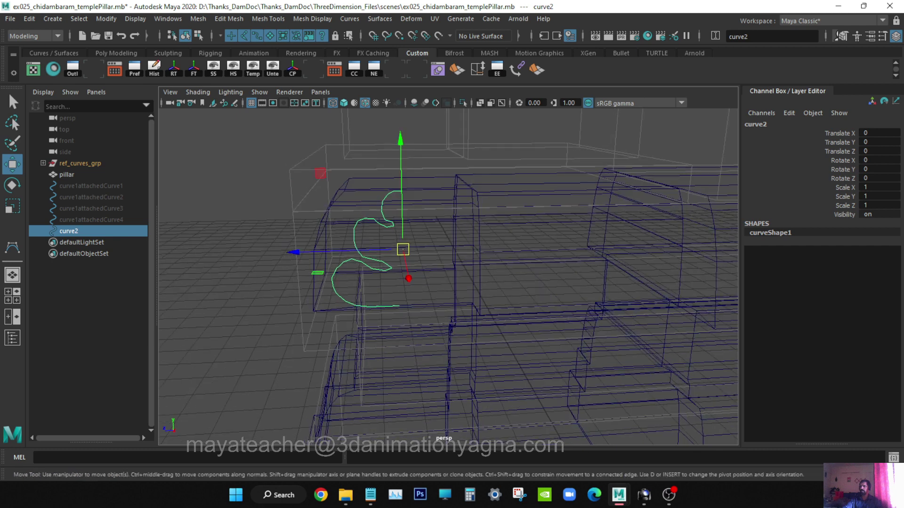
Step: Duplicate the half leaf curve and mirror the copy by setting its Scale Z to -1
key(ctrl+d)
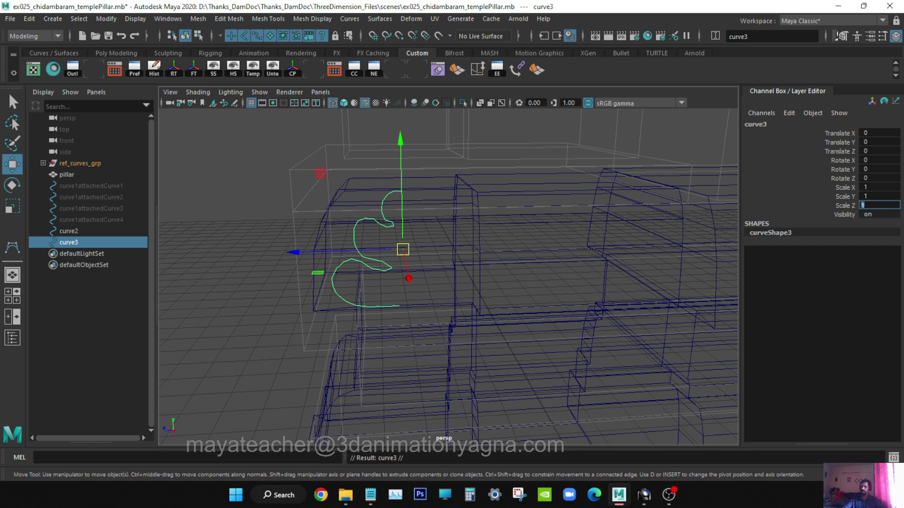
key(Return)
alt+drag(400, 236, 437, 239)
Step: Select both halves of the leaf outline and attach them into one curve
key(q)
shift+click(369, 245)
key(f)
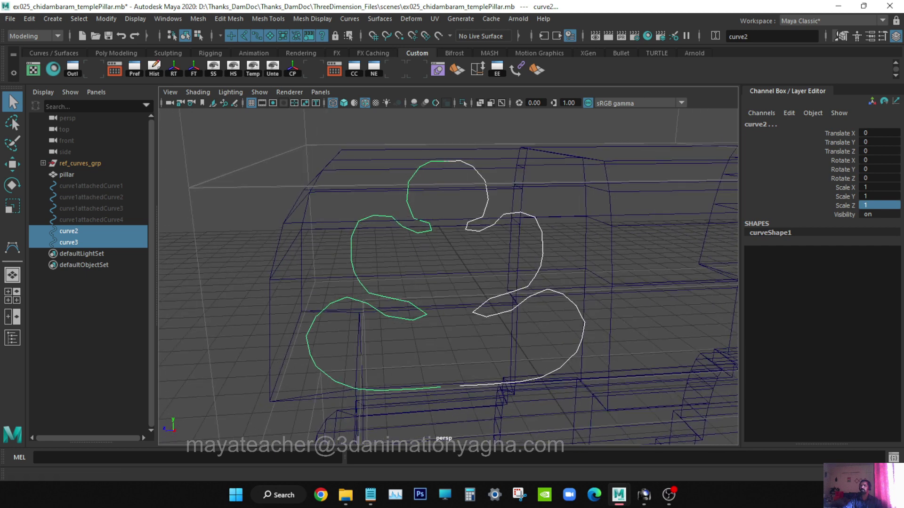
click(350, 19)
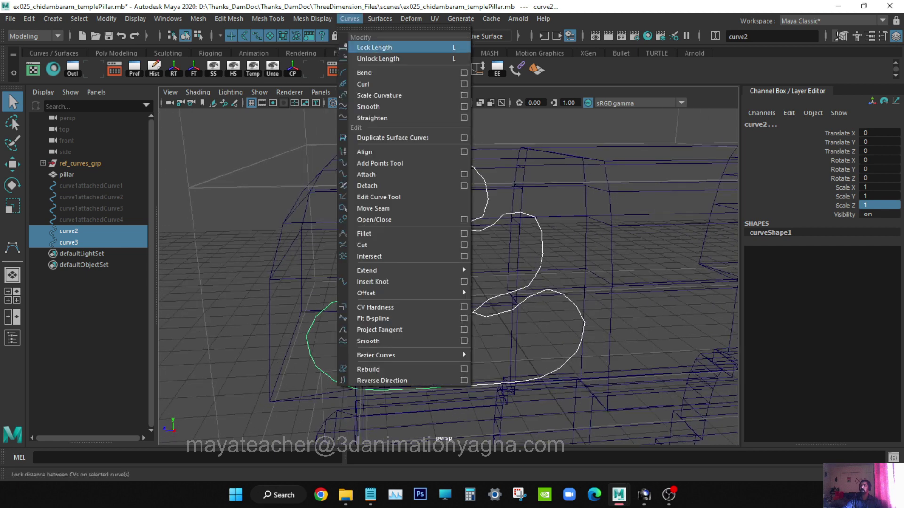
click(366, 174)
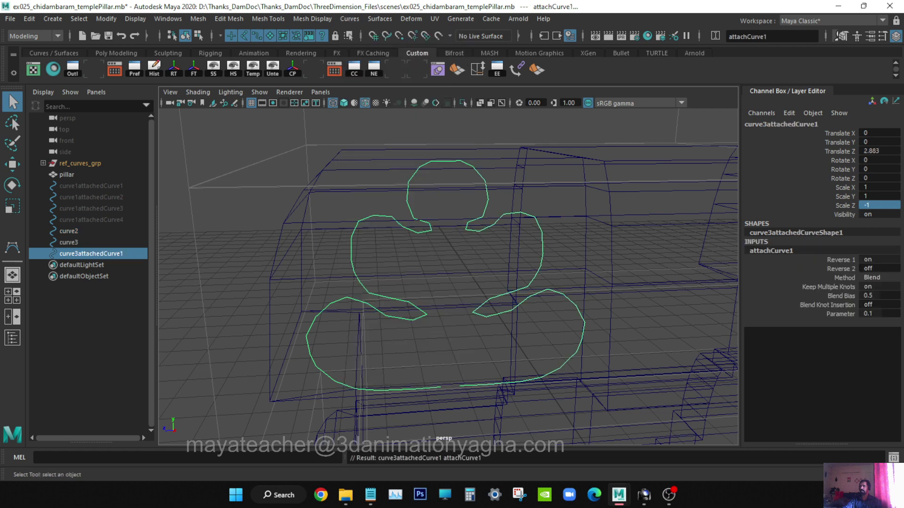
Step: Center the pivot of the attached leaf curve
key(w)
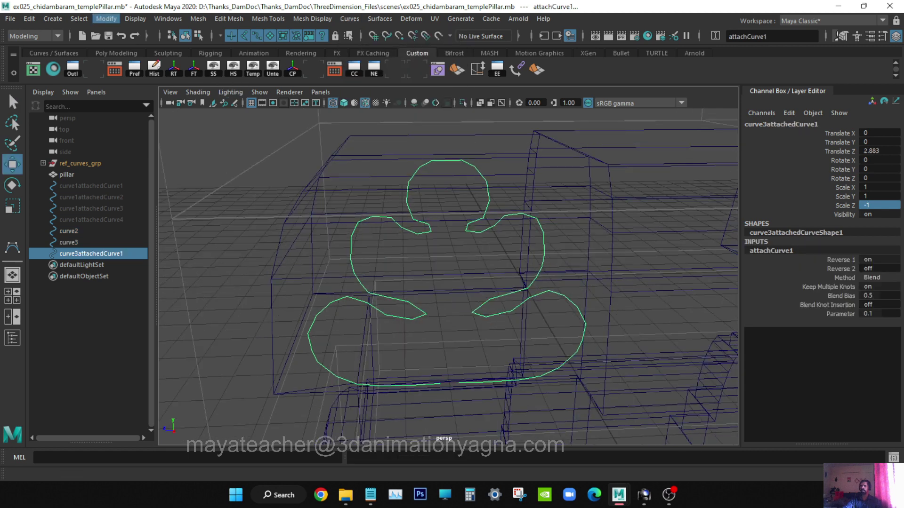
click(106, 18)
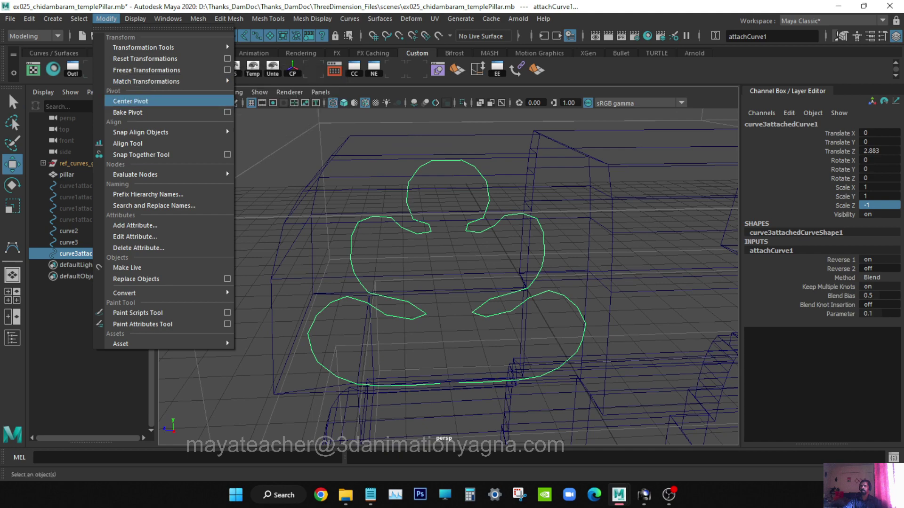
click(131, 101)
mouse_move(423, 264)
alt+mouse_down()
mouse_move(371, 261)
mouse_move(423, 273)
mouse_move(425, 250)
mouse_move(435, 262)
mouse_move(412, 250)
mouse_move(426, 254)
alt+mouse_up()
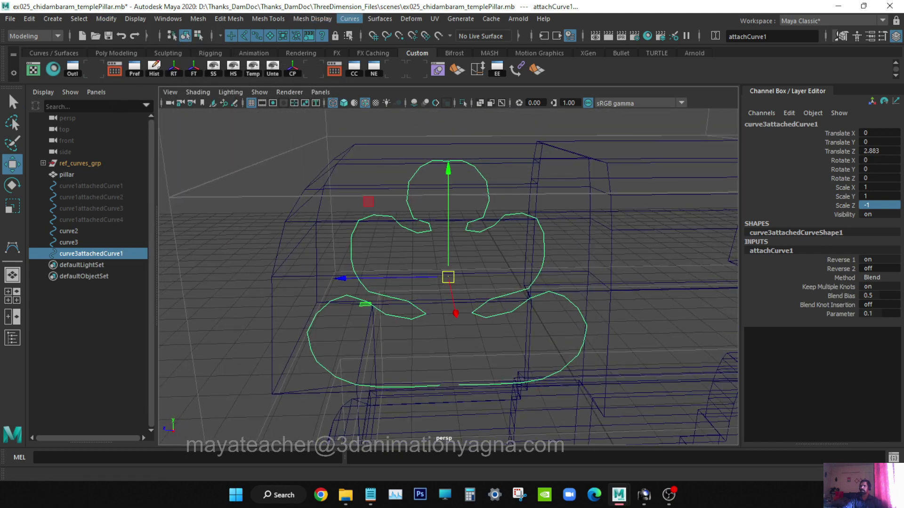
Step: Close the gap at the base of the leaf curve with Open/Close and return the viewport to shaded display
click(350, 18)
click(380, 19)
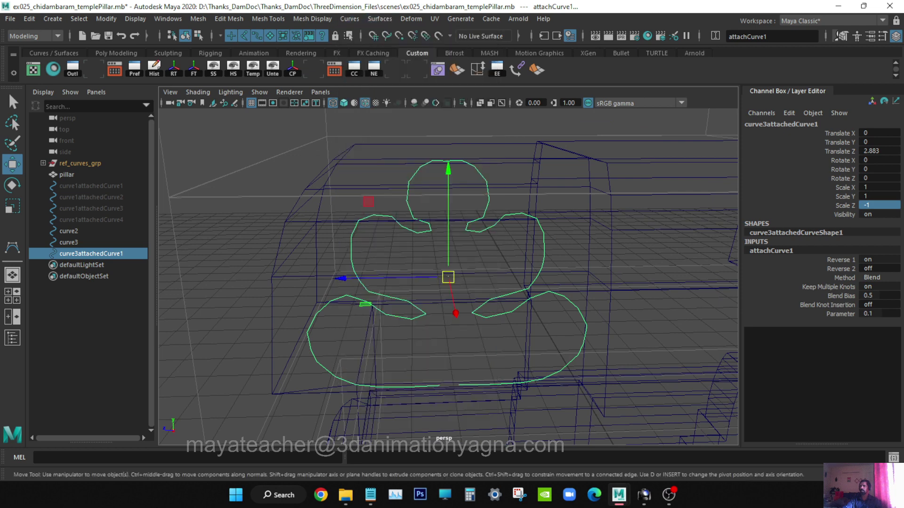
click(349, 18)
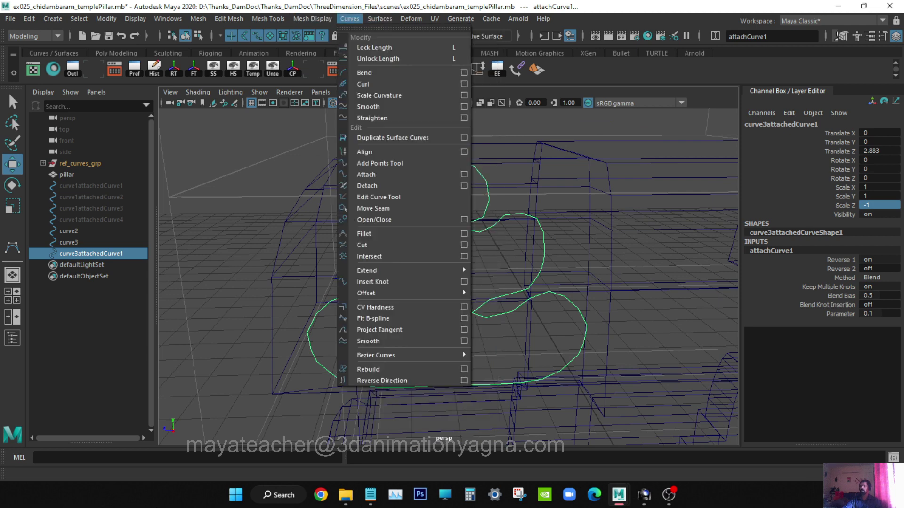
click(373, 220)
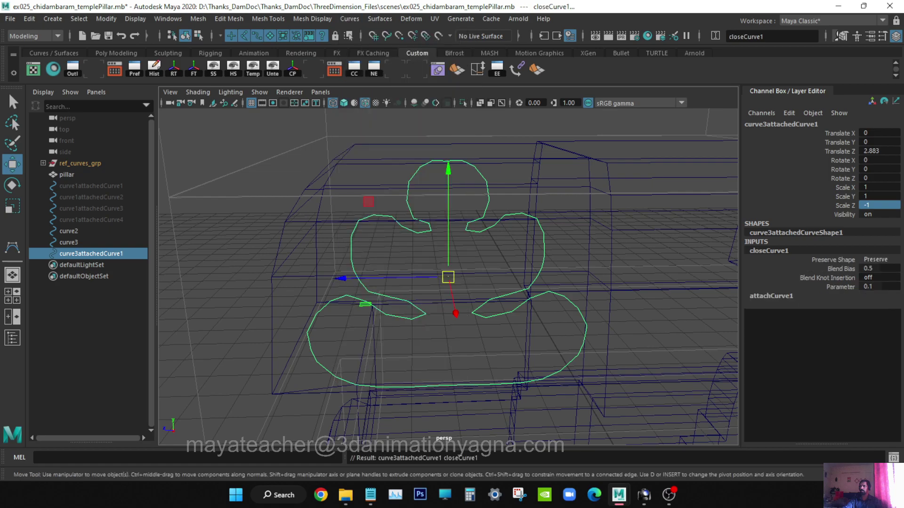
alt+drag(447, 264, 246, 297)
key(5)
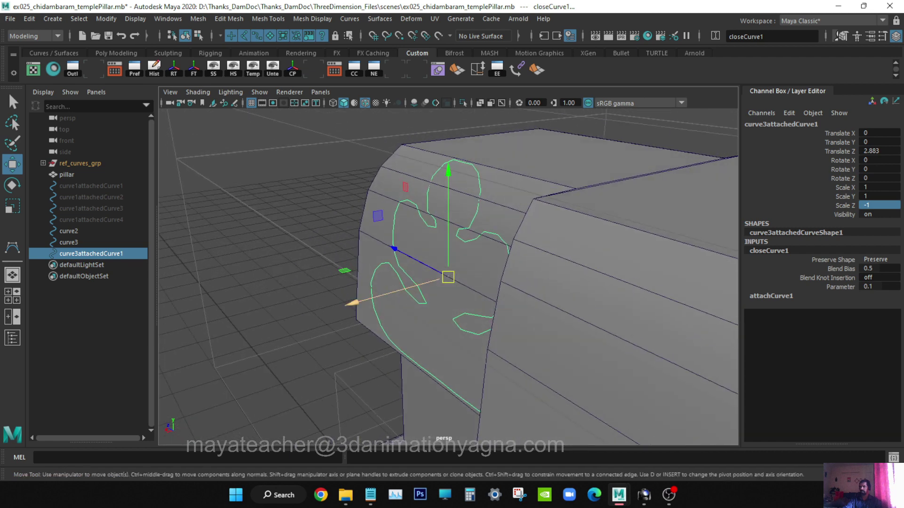
Step: Try moving the closed leaf curve along X away from the block's face, and undo the move
mouse_move(353, 303)
mouse_down()
mouse_move(311, 314)
mouse_move(346, 314)
mouse_up()
key(ctrl+z)
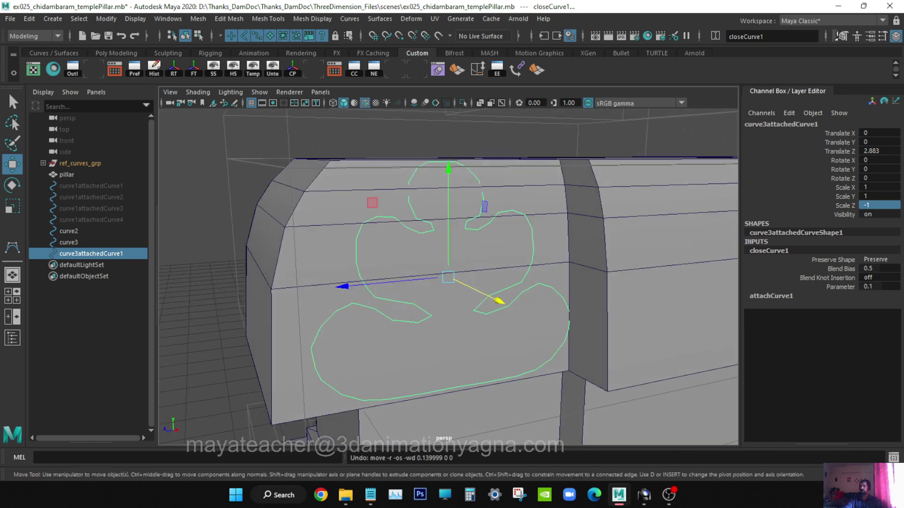
Step: Inspect from several sides how the closed leaf outline follows the end block's curved face
alt+drag(346, 314, 453, 322)
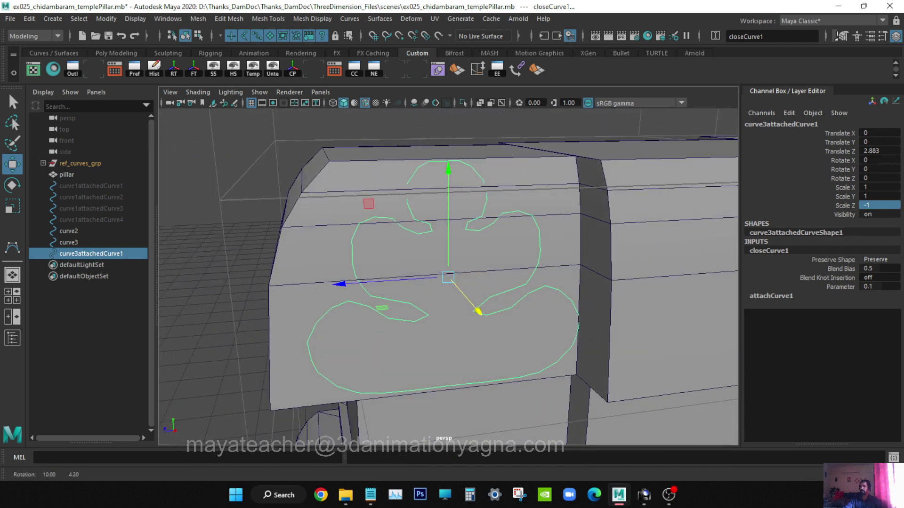
alt+drag(322, 324, 398, 353)
alt+drag(419, 275, 494, 273)
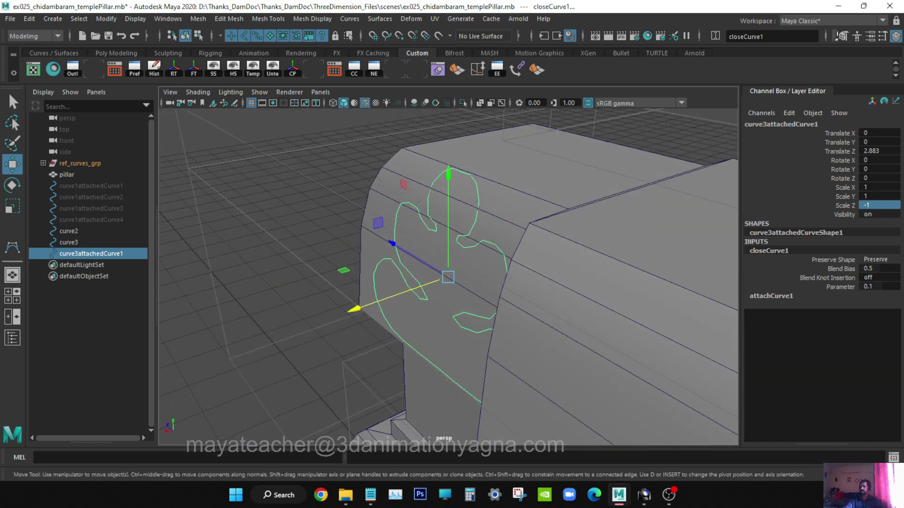
alt+drag(268, 320, 497, 302)
scroll(346, 300, down, 2)
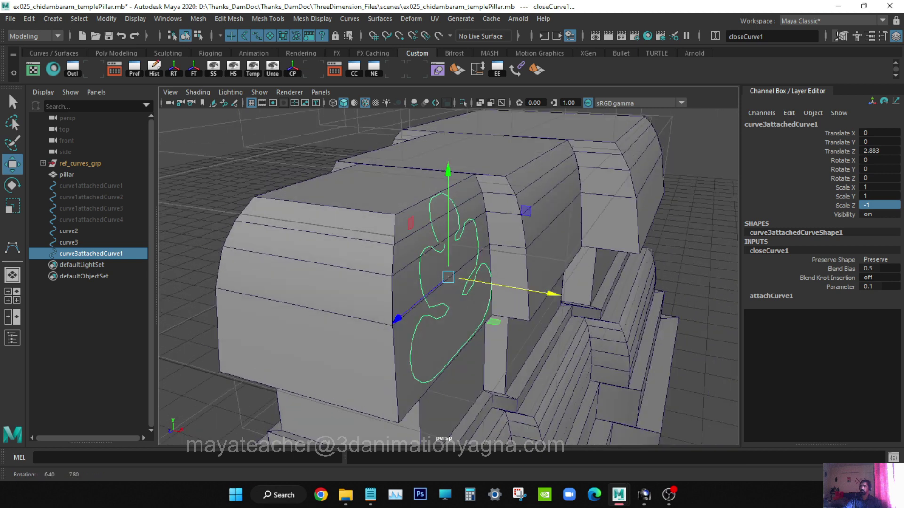
Step: Unhide the four leaf outlines curve1attachedCurve1 to curve1attachedCurve4 on the upper molding's blocks
mouse_move(532, 277)
alt+mouse_down()
mouse_move(555, 276)
mouse_move(523, 277)
alt+mouse_up()
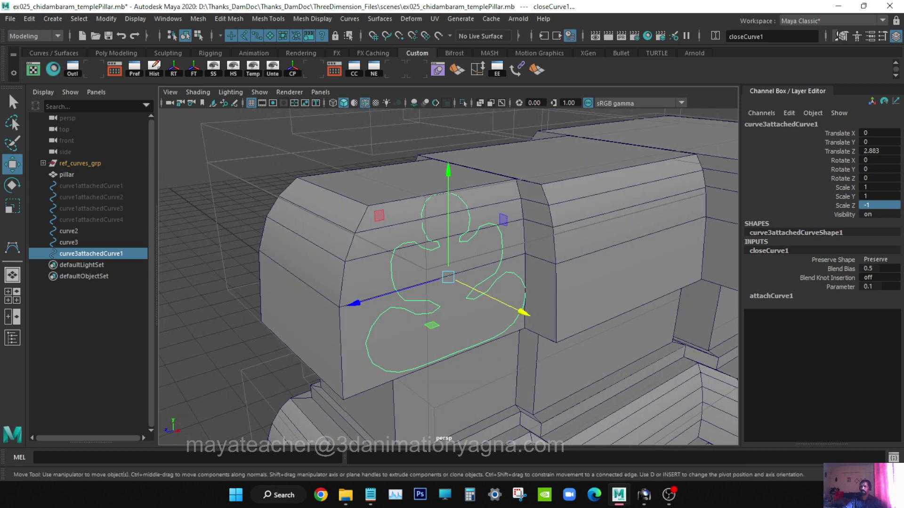
drag(90, 254, 85, 242)
drag(89, 186, 89, 220)
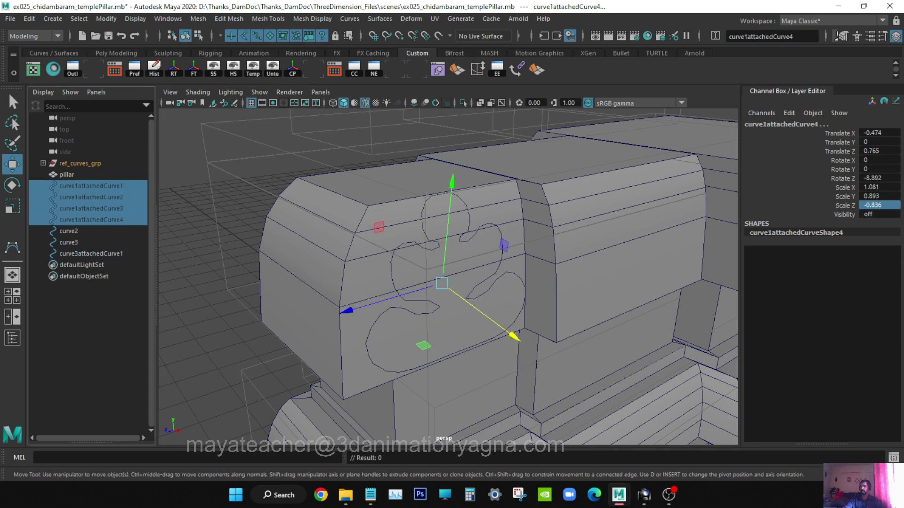
alt+drag(368, 264, 349, 263)
key(q)
click(233, 69)
click(213, 69)
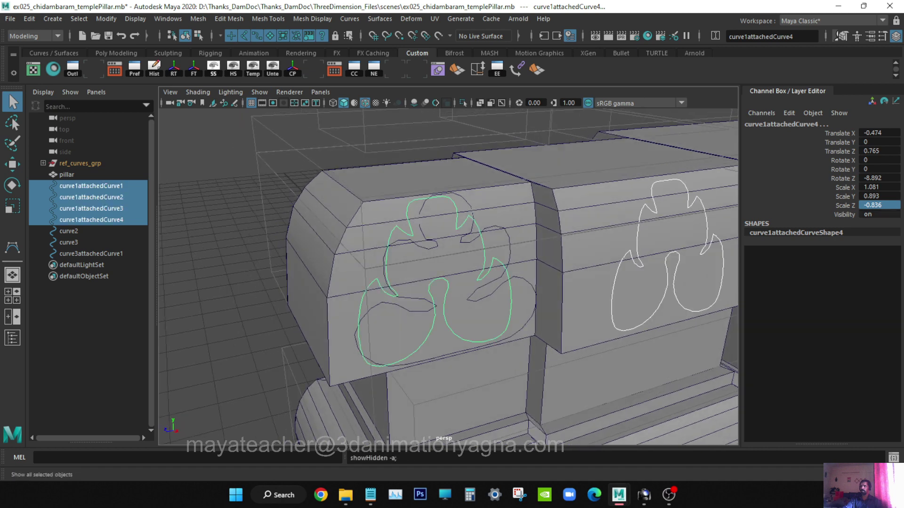
Step: Inspect the placement of the unhidden leaf outlines across the upper molding's blocks from several sides
mouse_move(405, 263)
alt+mouse_down()
mouse_move(376, 250)
mouse_move(419, 268)
alt+mouse_up()
alt+middle_drag(419, 268, 302, 266)
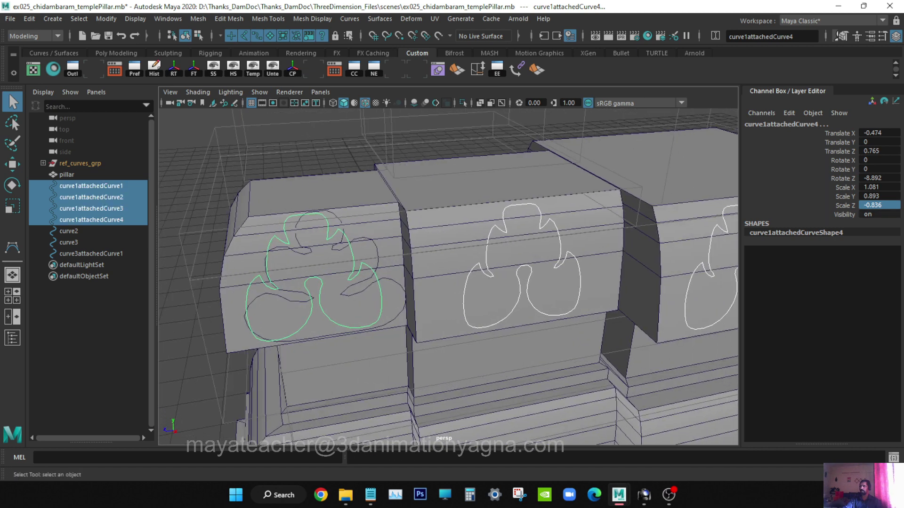
alt+drag(301, 266, 348, 273)
alt+drag(503, 280, 523, 282)
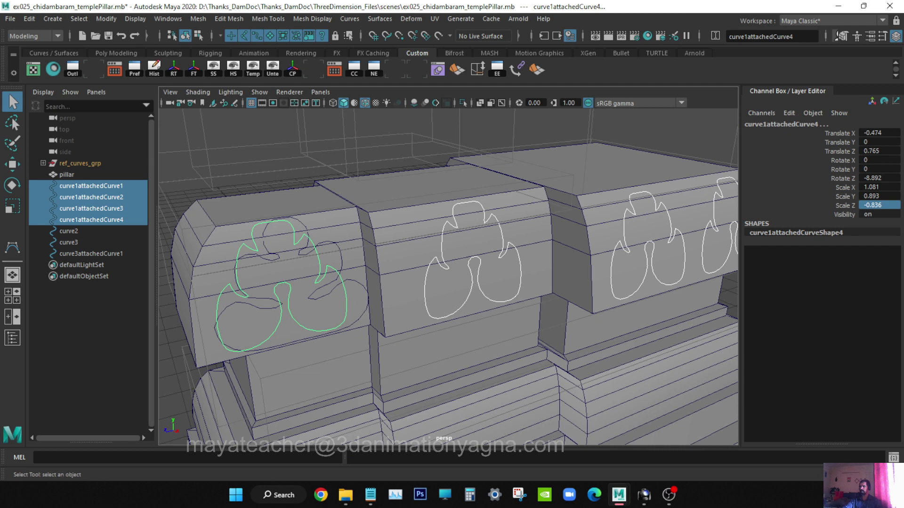
alt+drag(452, 278, 473, 273)
alt+right_drag(473, 273, 448, 276)
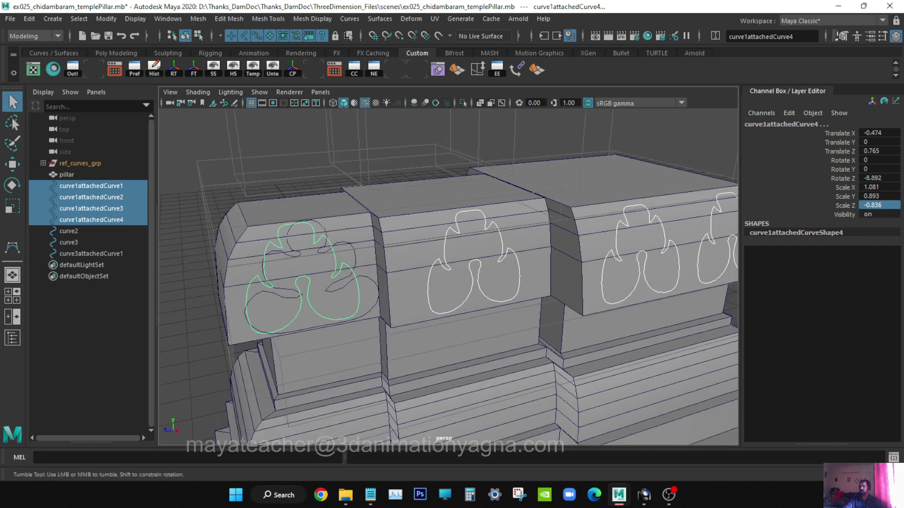
alt+middle_drag(447, 276, 421, 271)
alt+drag(422, 271, 442, 273)
alt+middle_drag(442, 273, 448, 274)
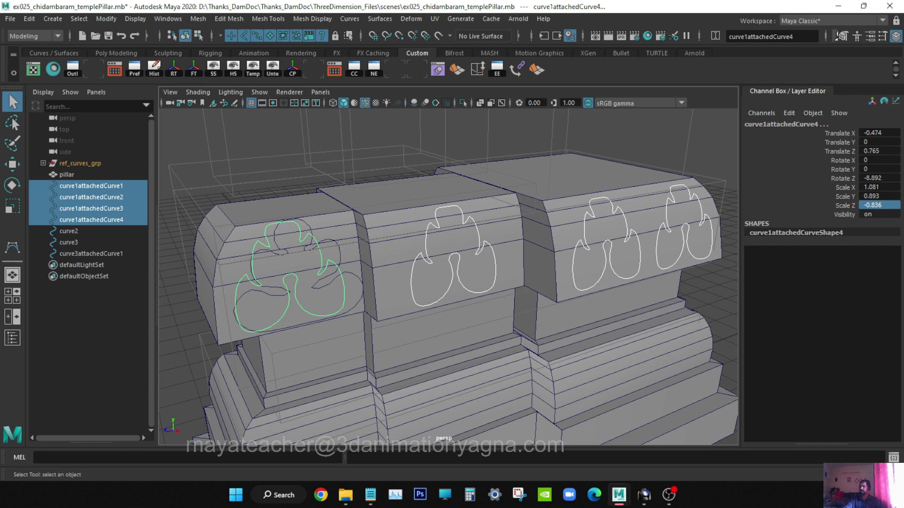
alt+drag(448, 274, 451, 275)
Step: Delete the drawn curves curve2, curve3 and curve3attachedCurve1 from the end block
drag(69, 232, 69, 254)
alt+drag(424, 278, 443, 277)
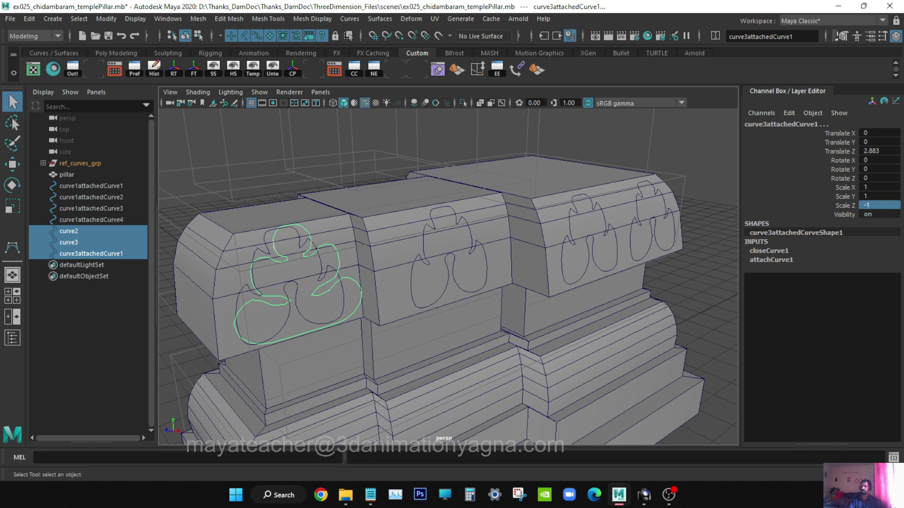
key(Delete)
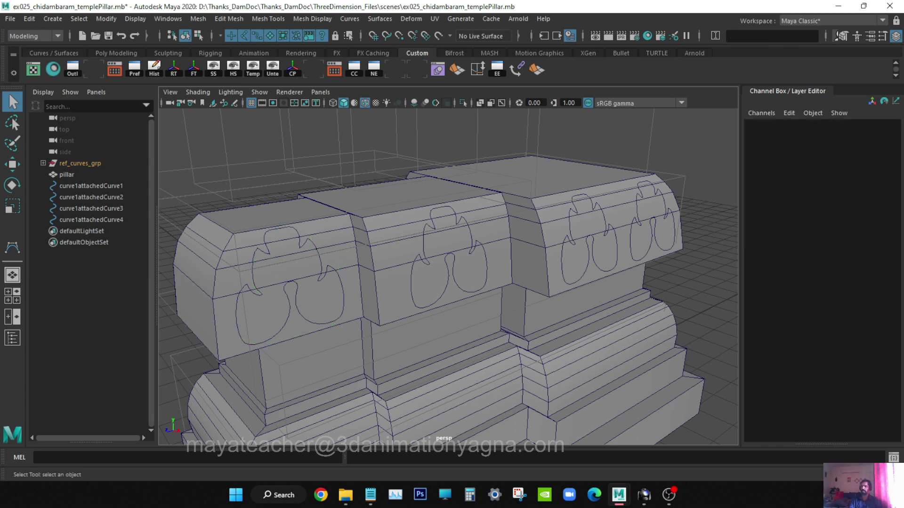
Step: Select the pillar mesh and examine how the end block's leaf outline crosses the mesh's horizontal edges
scroll(447, 278, up, 3)
mouse_move(423, 277)
alt+mouse_down()
mouse_move(452, 291)
mouse_move(464, 313)
mouse_move(440, 282)
alt+mouse_up()
scroll(440, 282, up, 3)
alt+middle_drag(441, 282, 463, 298)
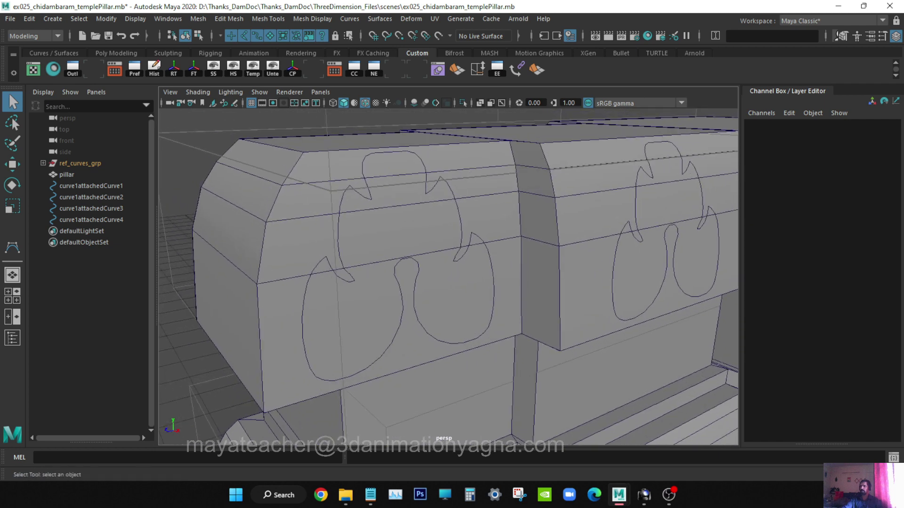
click(463, 298)
alt+drag(464, 298, 468, 301)
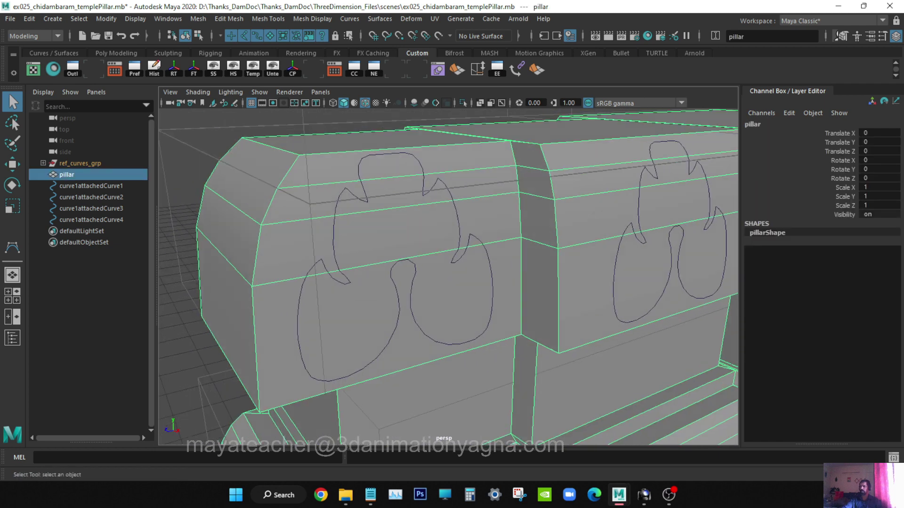
alt+drag(468, 301, 495, 315)
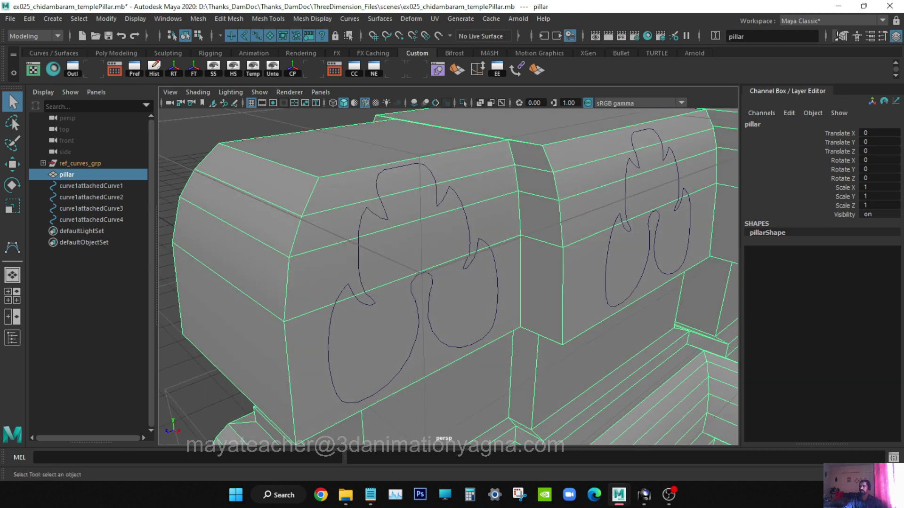
mouse_move(494, 315)
alt+mouse_down()
mouse_move(476, 310)
mouse_move(487, 313)
alt+mouse_up()
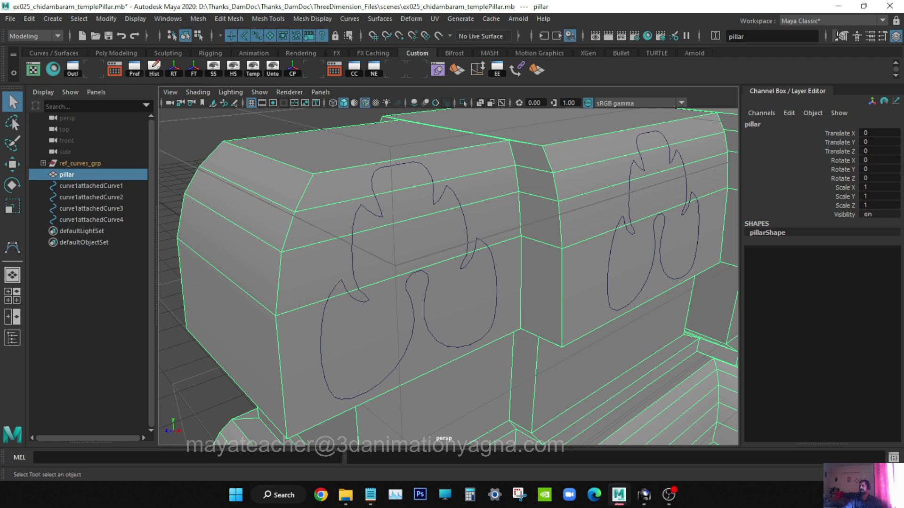
alt+drag(488, 313, 463, 309)
alt+drag(513, 279, 376, 283)
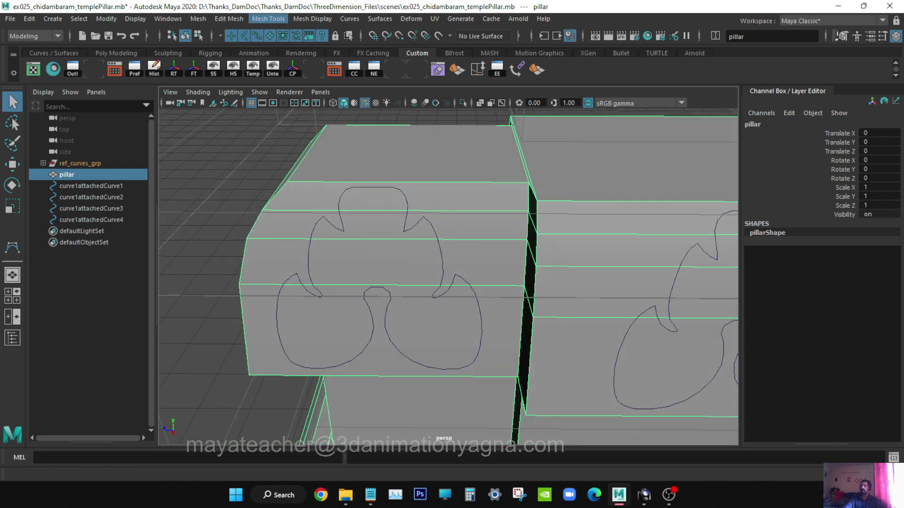
Step: Add the end block's leaf curve to the pillar selection and review the Project Curve on Mesh and Split Mesh with Projected Curve commands
click(229, 18)
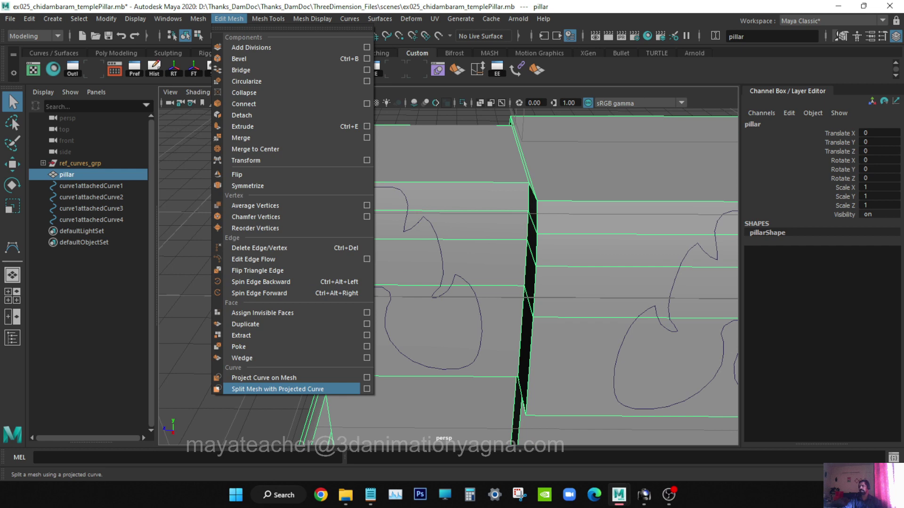
alt+drag(415, 301, 488, 315)
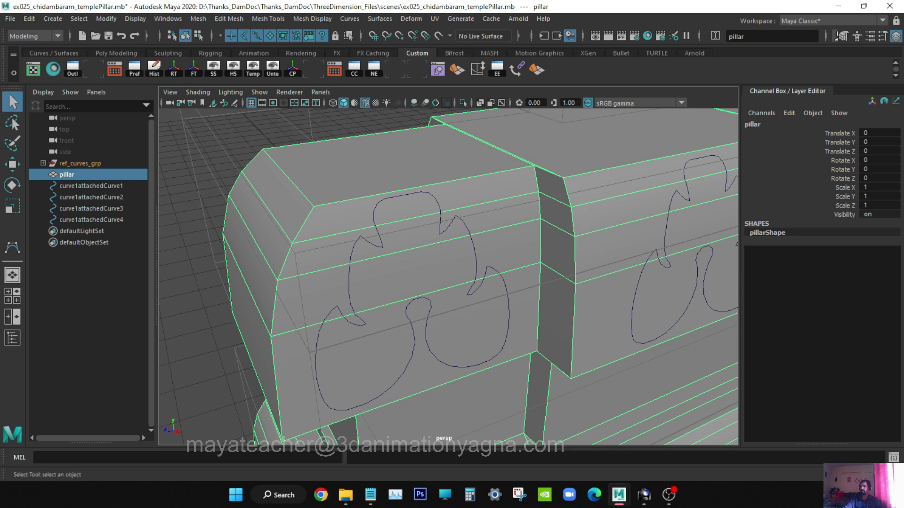
shift+click(509, 314)
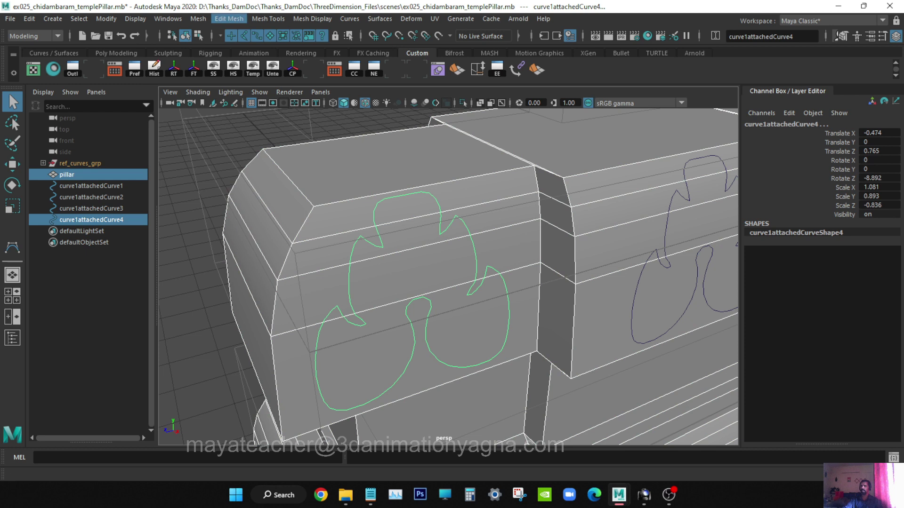
click(229, 19)
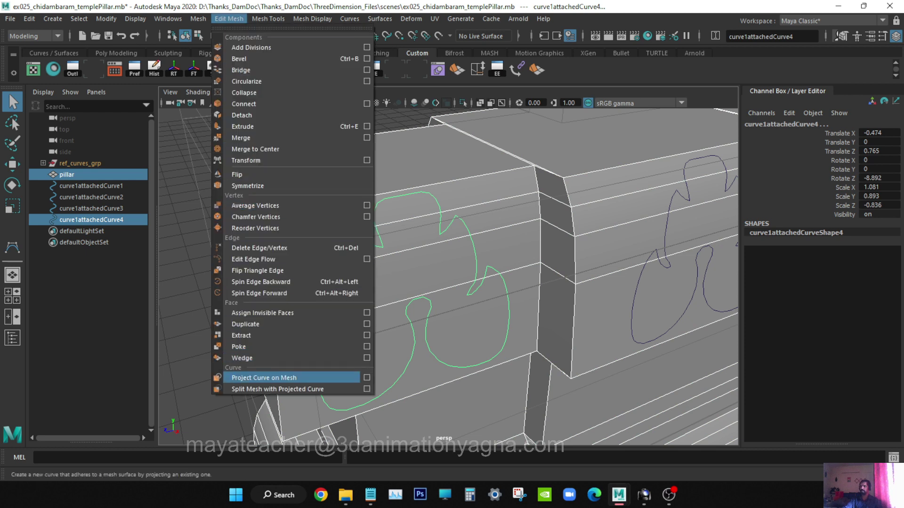
alt+drag(452, 283, 476, 282)
alt+drag(534, 271, 582, 262)
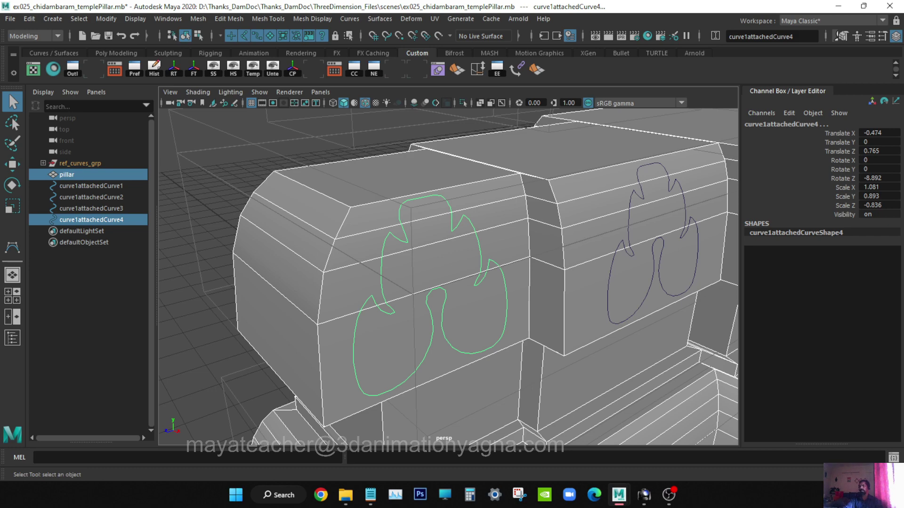
alt+drag(582, 263, 617, 258)
alt+drag(518, 268, 529, 268)
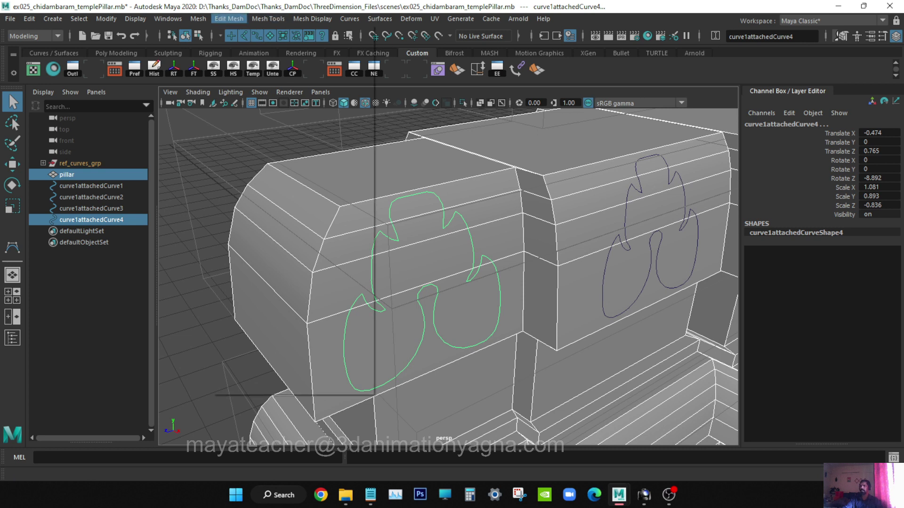
click(229, 18)
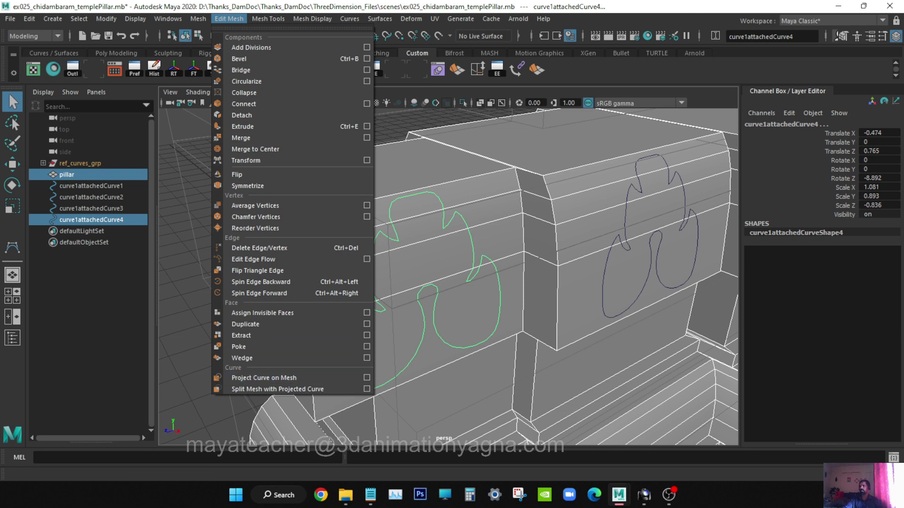
key(Escape)
mouse_move(447, 282)
alt+mouse_down()
mouse_move(464, 266)
mouse_move(455, 273)
alt+mouse_up()
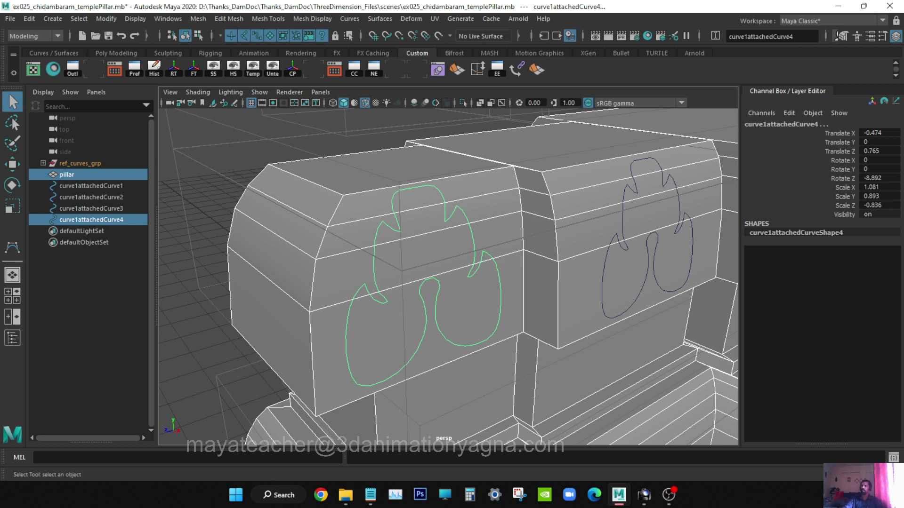
Step: Examine the selected leaf curve's fit against the end block's curved face from both sides
alt+drag(447, 282, 466, 285)
alt+right_drag(447, 283, 470, 283)
alt+middle_drag(447, 282, 470, 284)
alt+drag(447, 282, 386, 283)
alt+right_drag(423, 283, 400, 283)
alt+middle_drag(400, 283, 402, 318)
alt+drag(447, 282, 391, 285)
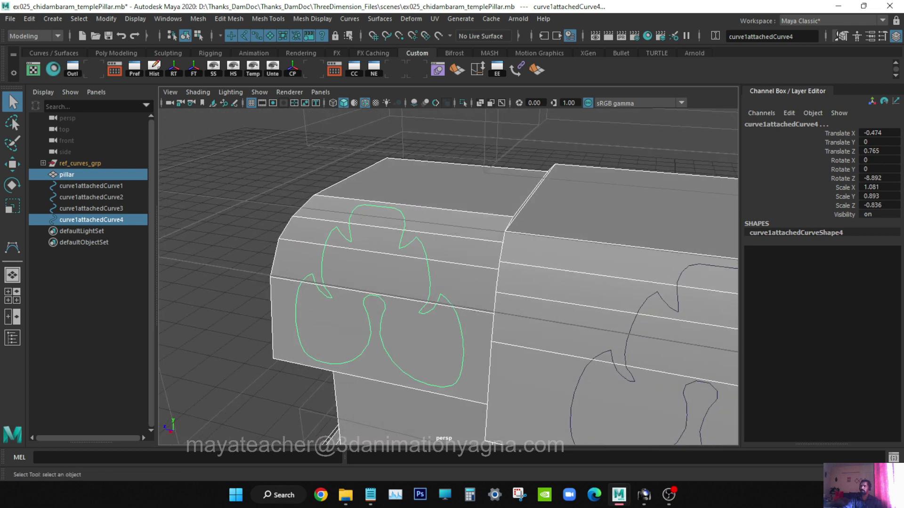
alt+right_drag(401, 282, 452, 283)
alt+drag(447, 282, 464, 281)
alt+right_drag(452, 283, 424, 283)
alt+drag(447, 282, 488, 256)
Step: Select only the end block's leaf curve and turn on its CV display
click(455, 268)
key(ctrl+space)
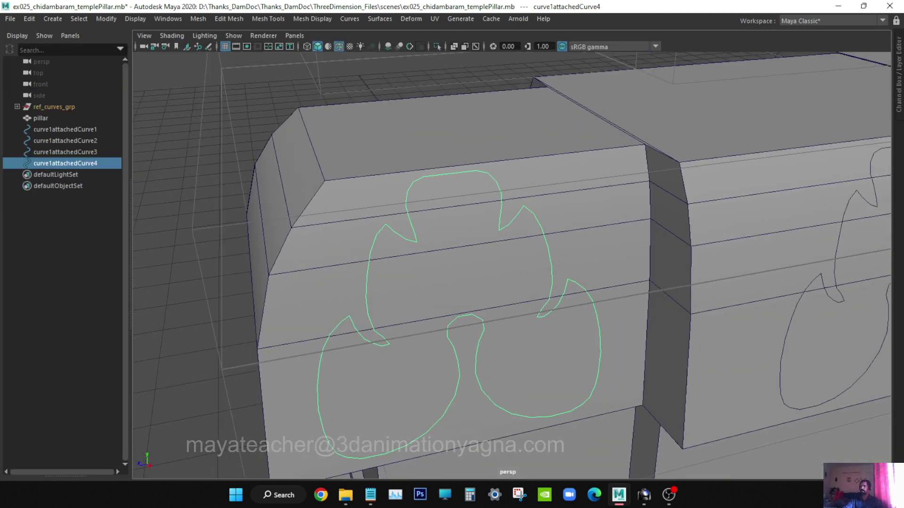
alt+right_drag(466, 221, 447, 214)
alt+middle_drag(447, 215, 440, 188)
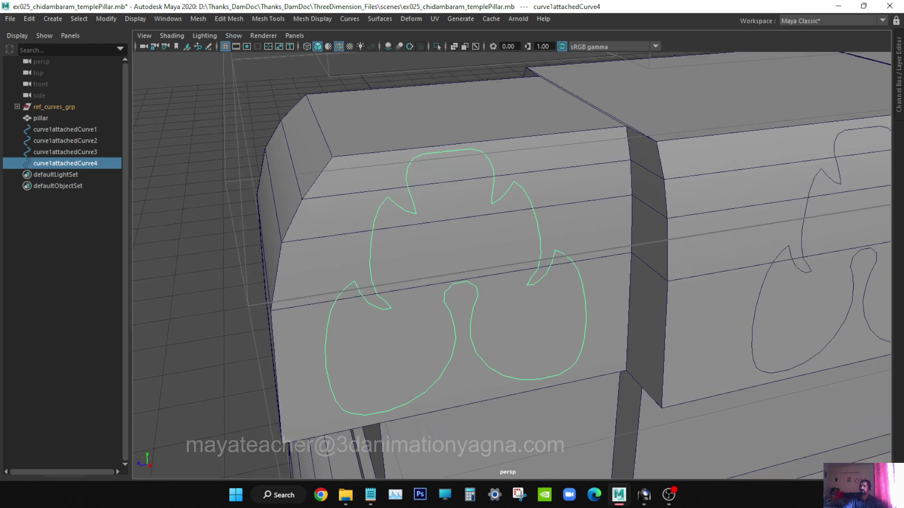
alt+drag(439, 188, 422, 176)
key(ctrl+space)
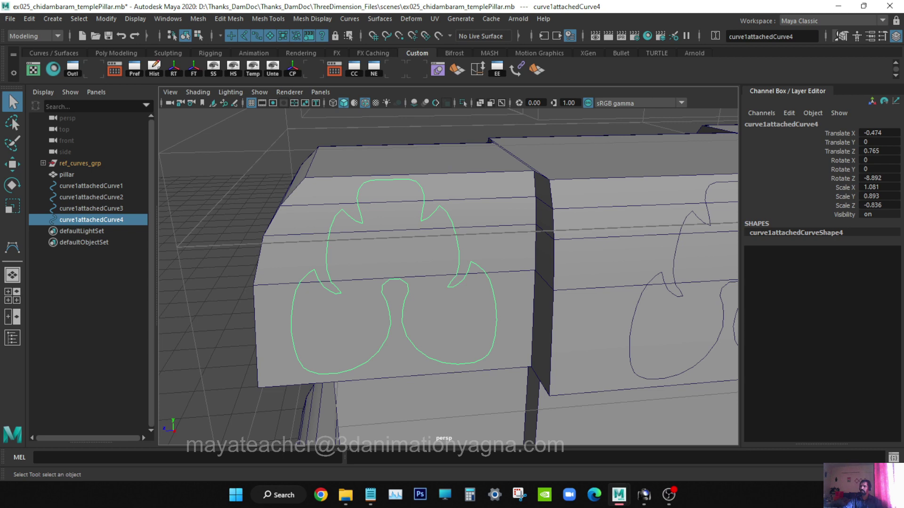
key(ctrl+a)
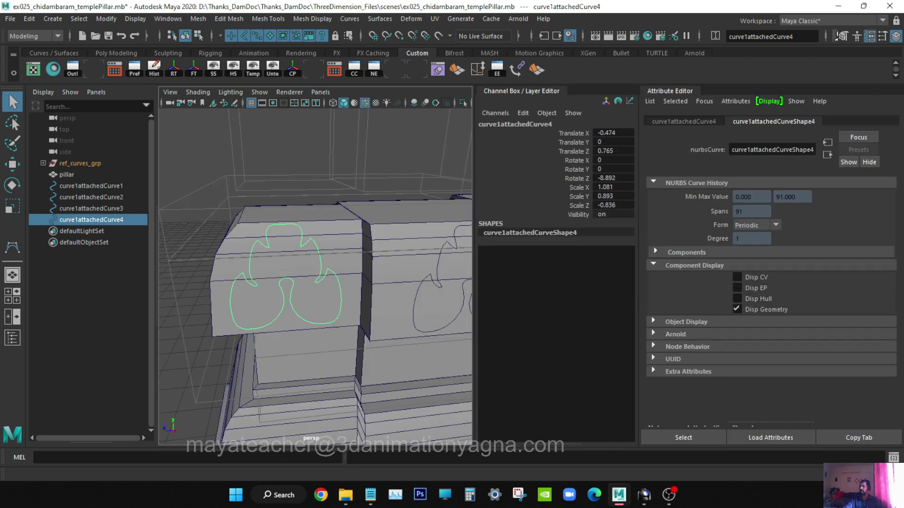
click(737, 276)
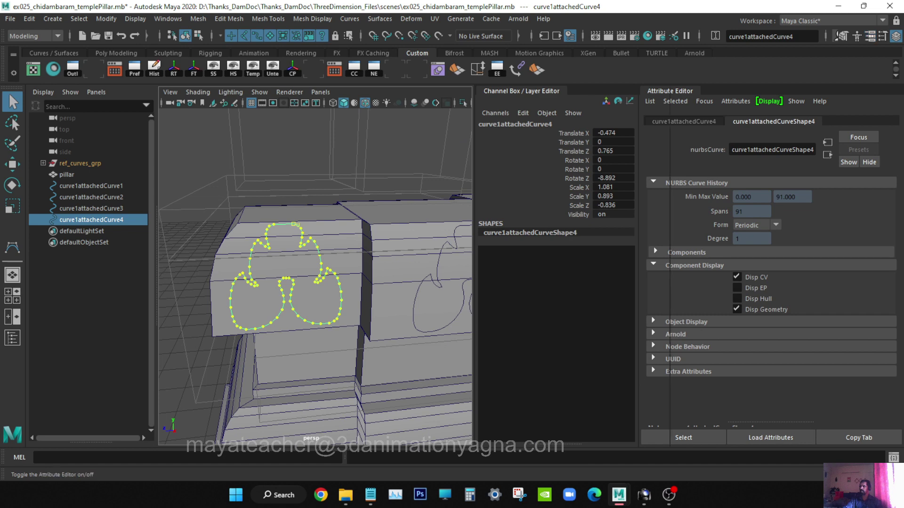
key(ctrl+a)
key(f)
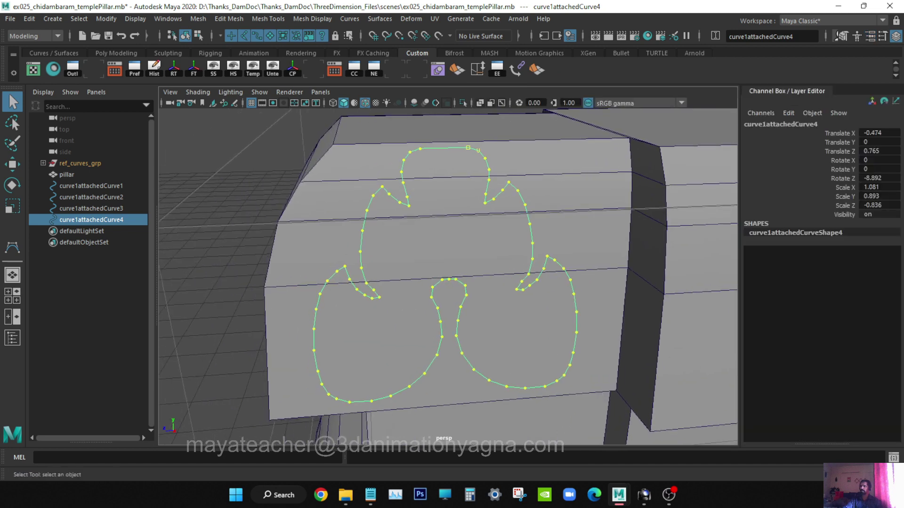
Step: Deselect the leaf curve, select only the pillar mesh and show the perspective view with the side panels hidden
key(alt+d)
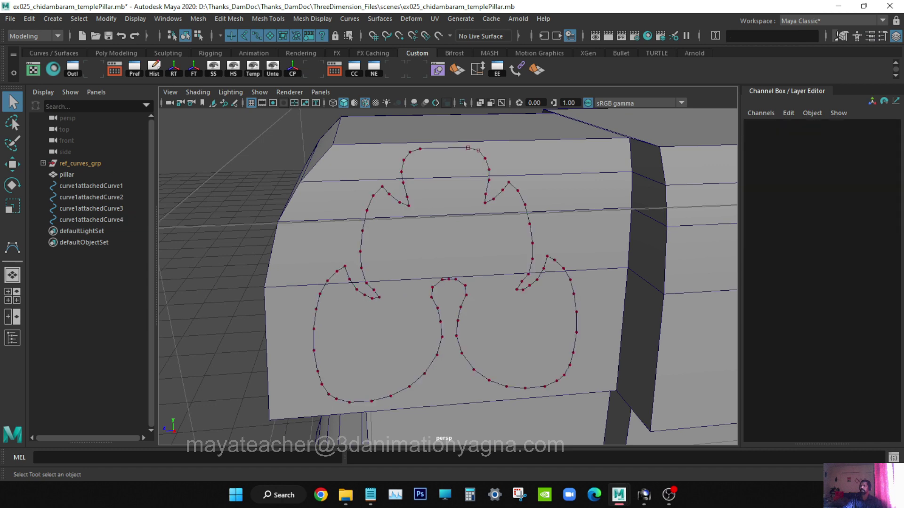
alt+drag(461, 263, 412, 273)
click(471, 236)
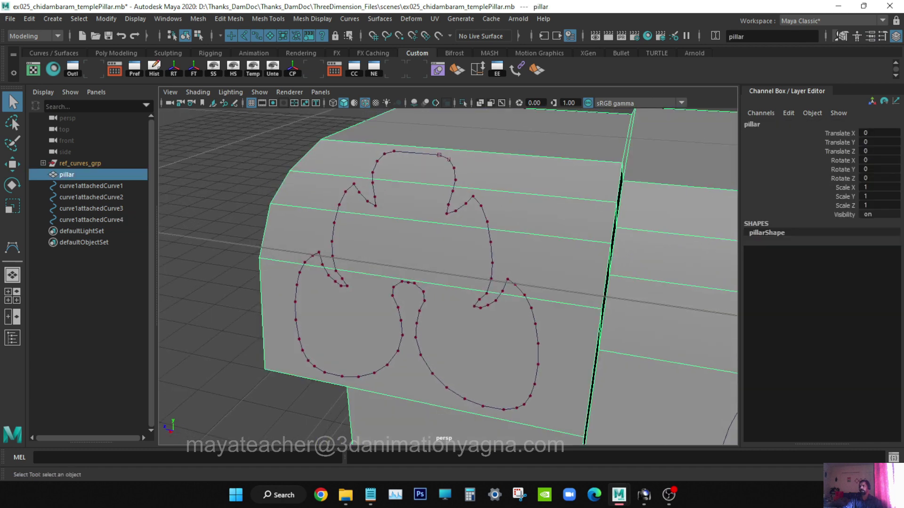
alt+middle_drag(470, 235, 480, 287)
alt+right_drag(480, 287, 518, 287)
alt+middle_drag(518, 287, 513, 232)
alt+right_drag(513, 231, 480, 233)
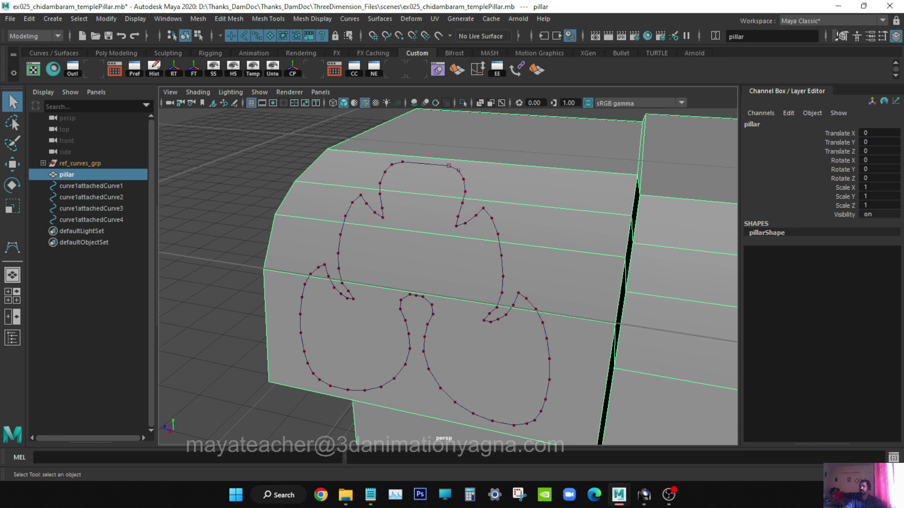
click(268, 19)
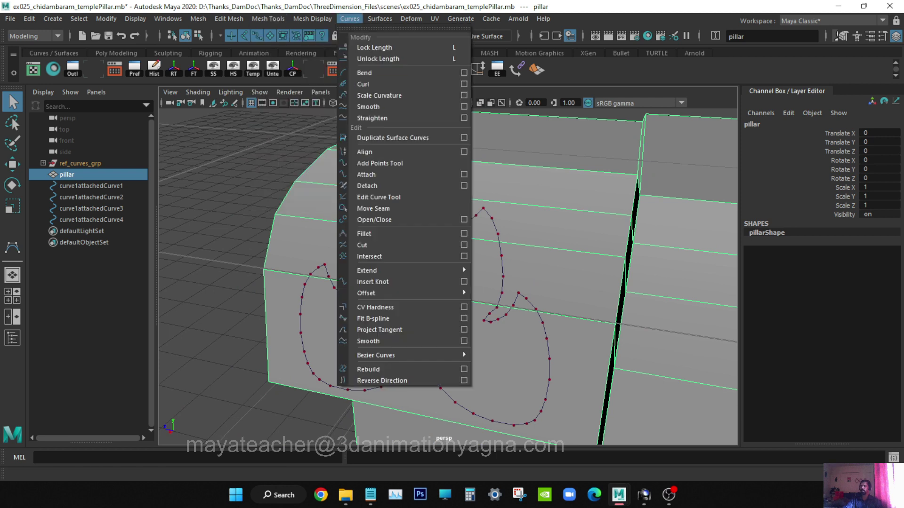
key(Escape)
key(ctrl+space)
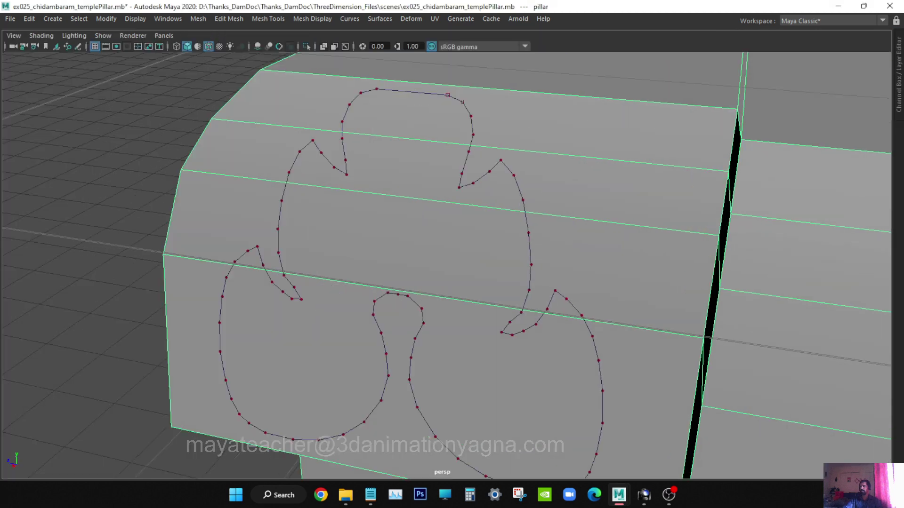
Step: Start a Multi-Cut on the pillar mesh where the leaf's top lobe crosses the horizontal edge on its left side
alt+middle_drag(446, 265, 405, 380)
scroll(441, 288, up, 2)
scroll(452, 264, down, 2)
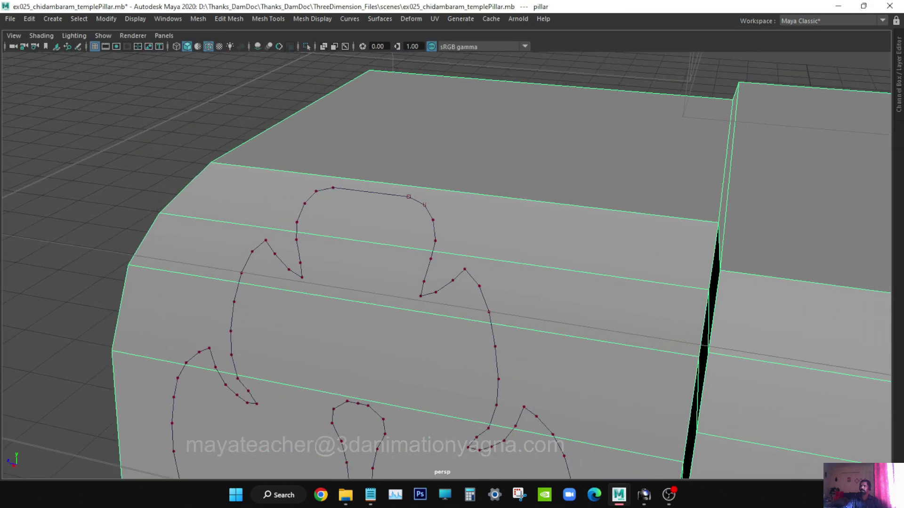
click(268, 19)
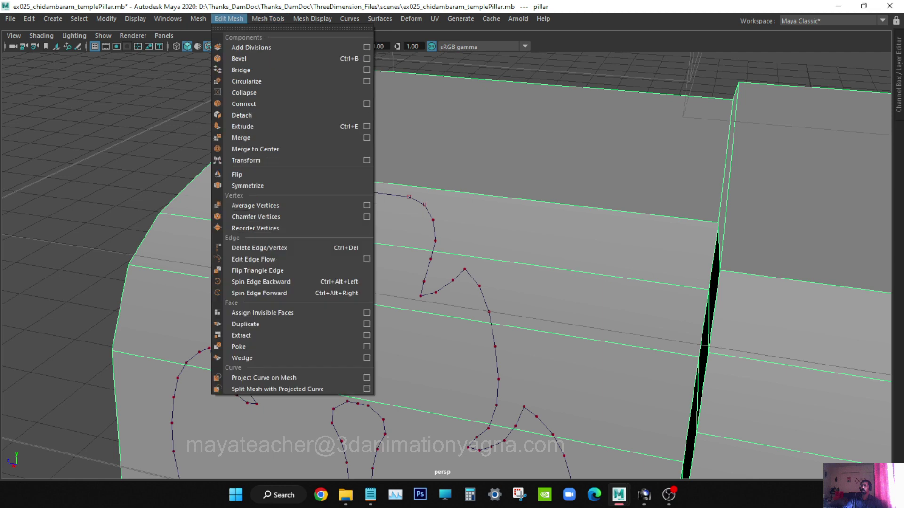
click(283, 126)
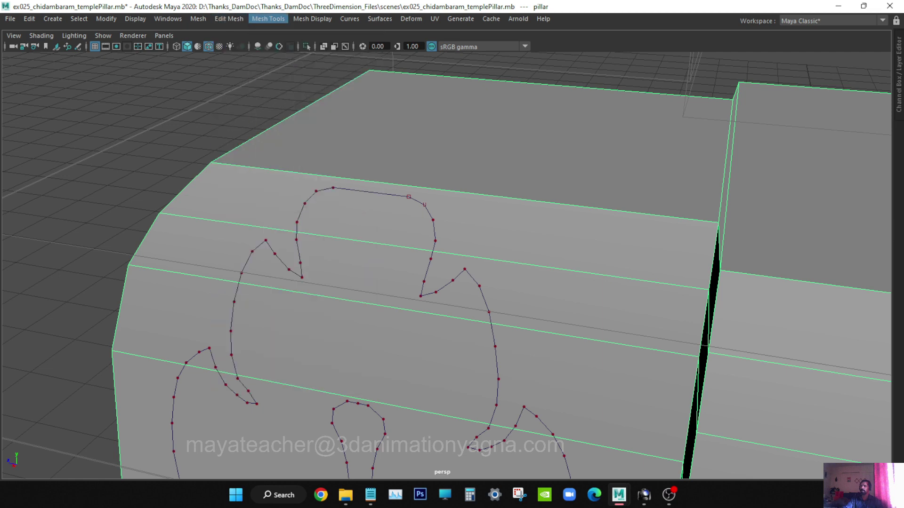
click(160, 212)
scroll(360, 254, up, 4)
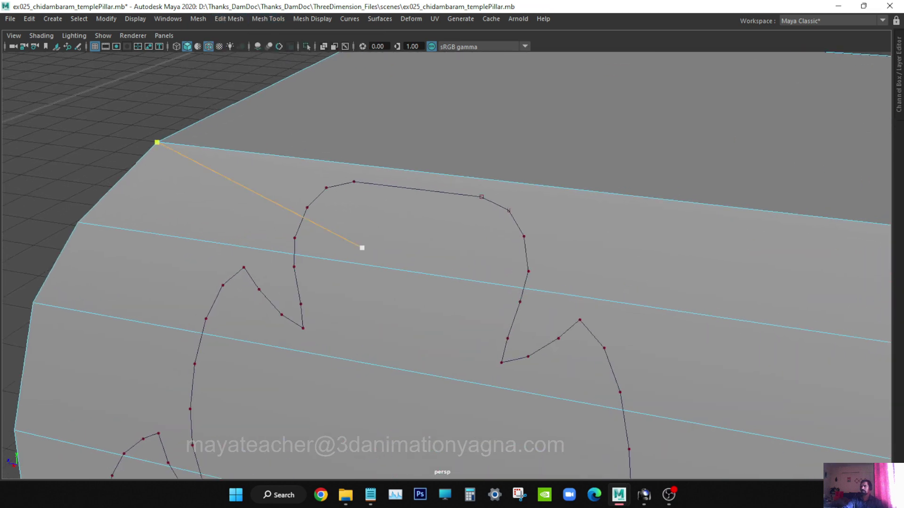
alt+drag(362, 248, 408, 245)
scroll(409, 238, up, 2)
scroll(361, 248, up, 2)
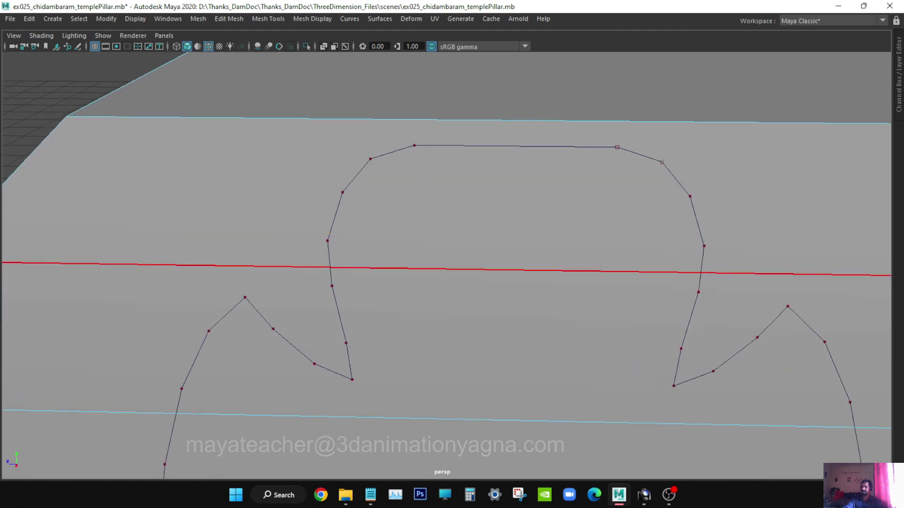
drag(335, 267, 330, 267)
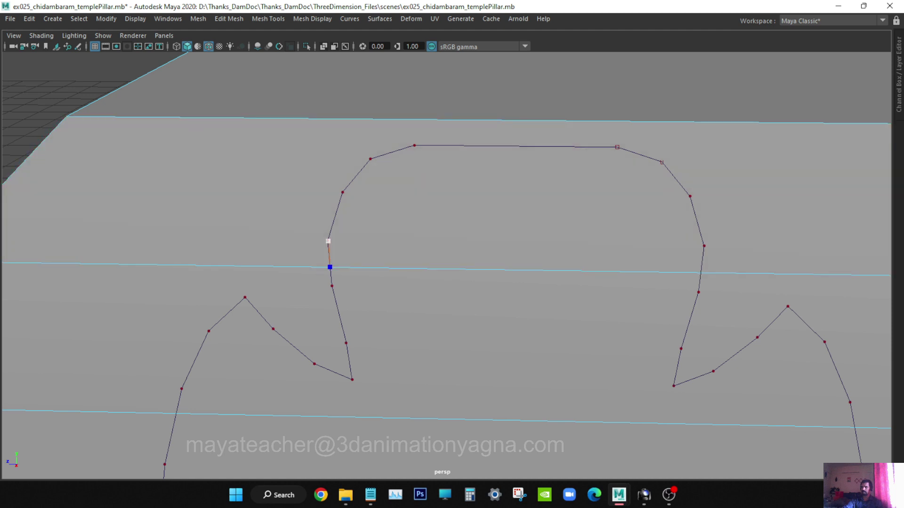
Step: Trace the cut point by point up the top lobe's left side, across its flat top and down its right shoulder
click(327, 241)
click(342, 192)
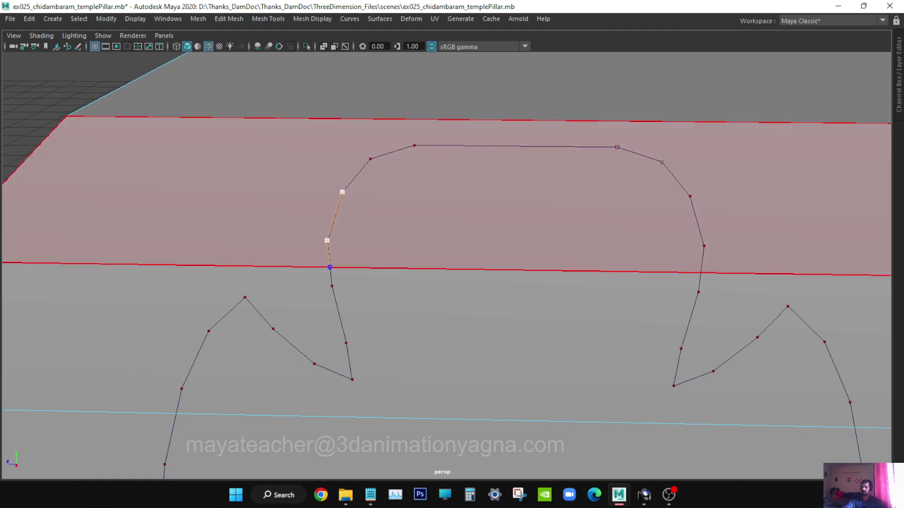
click(370, 160)
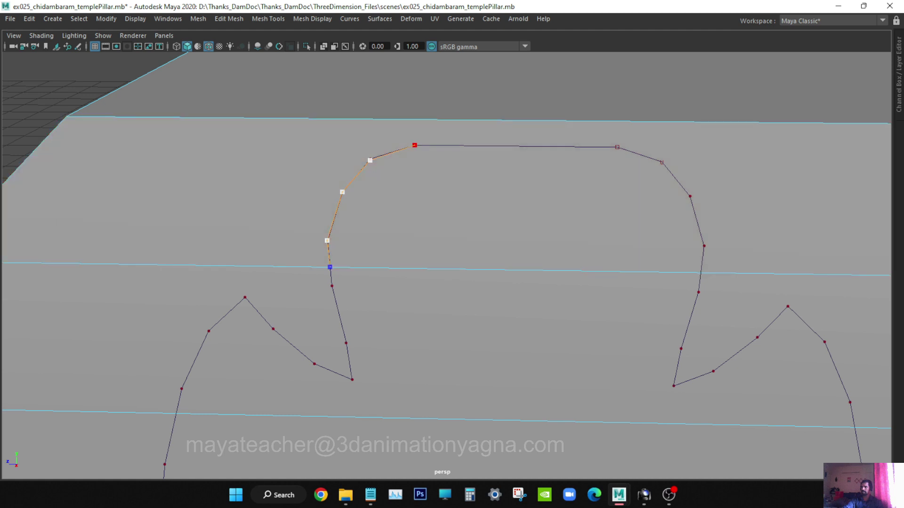
click(414, 145)
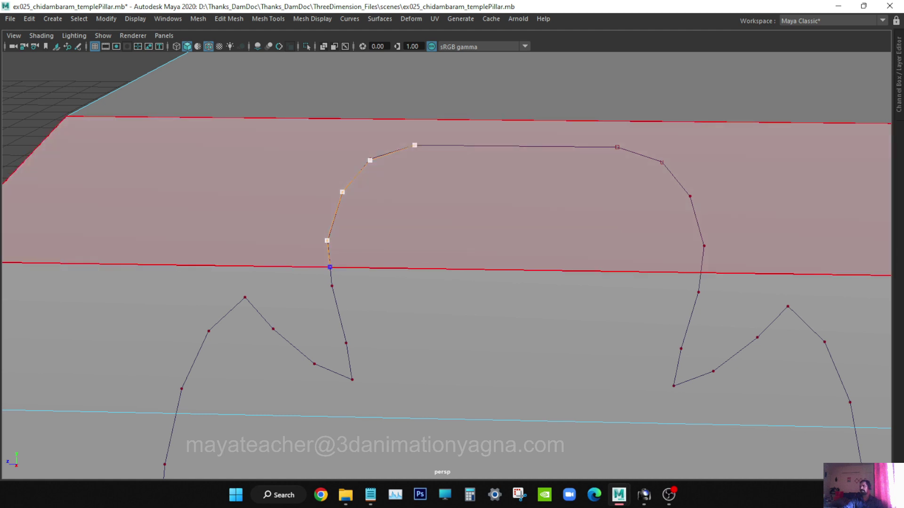
click(618, 148)
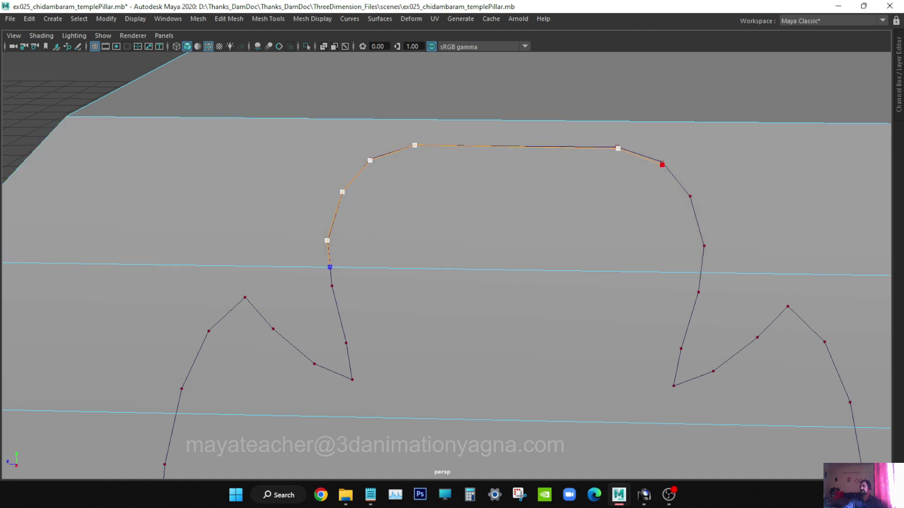
click(662, 165)
click(691, 197)
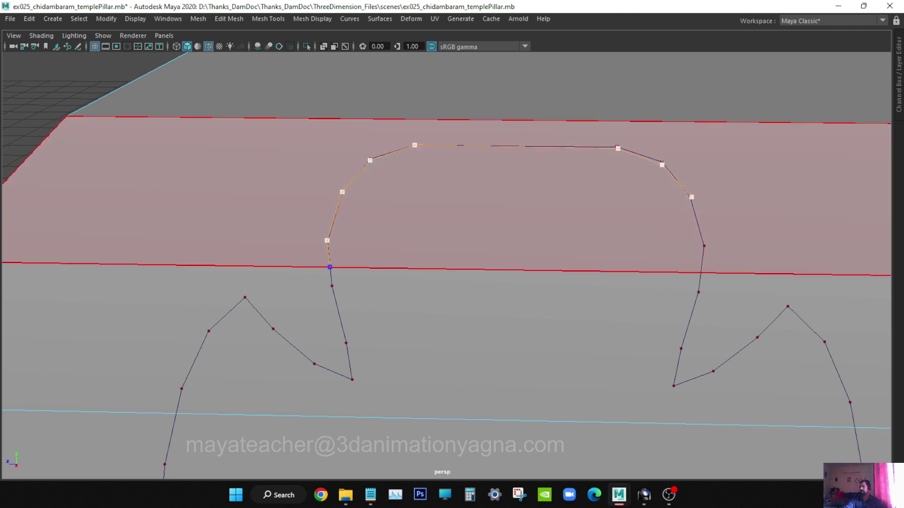
click(706, 247)
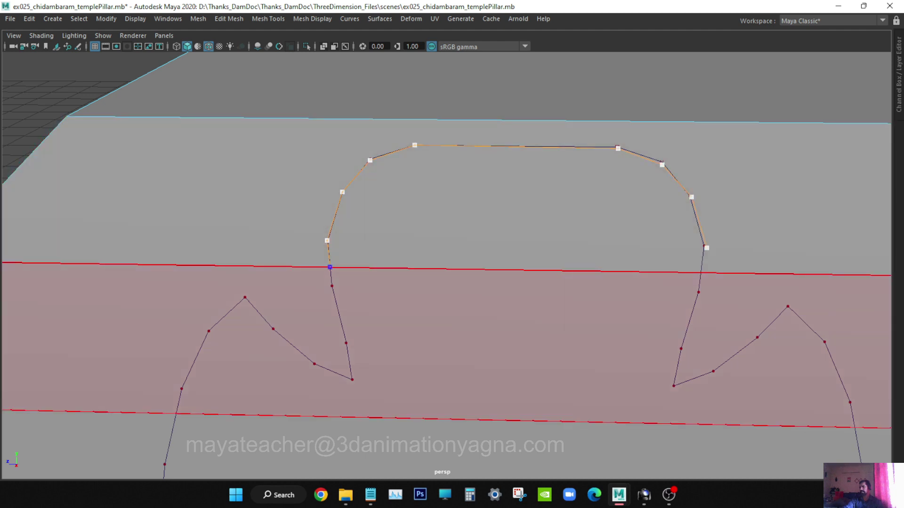
Step: Extend the cut across the horizontal edge and down the top lobe's right side to the upper right notch
click(698, 295)
alt+middle_drag(698, 294, 652, 209)
click(637, 263)
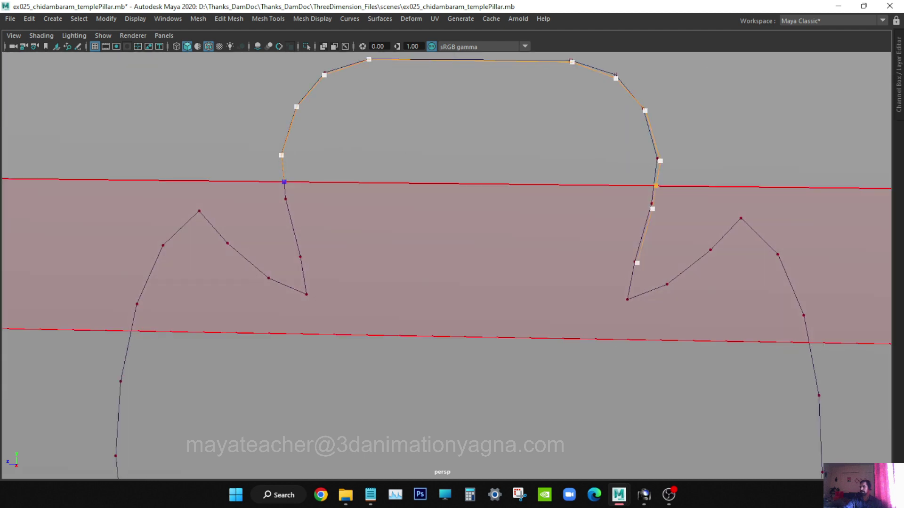
click(636, 262)
click(625, 299)
Step: Continue the cut from the upper right notch over the middle lobe's tip and down its outer side across the mesh edge
click(668, 285)
click(712, 253)
click(742, 217)
click(778, 254)
alt+middle_drag(777, 254, 536, 145)
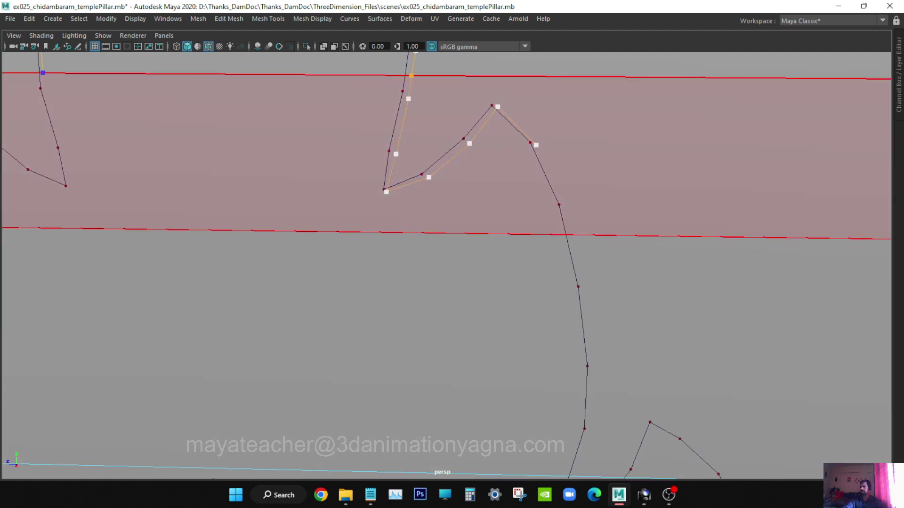
click(559, 205)
click(579, 289)
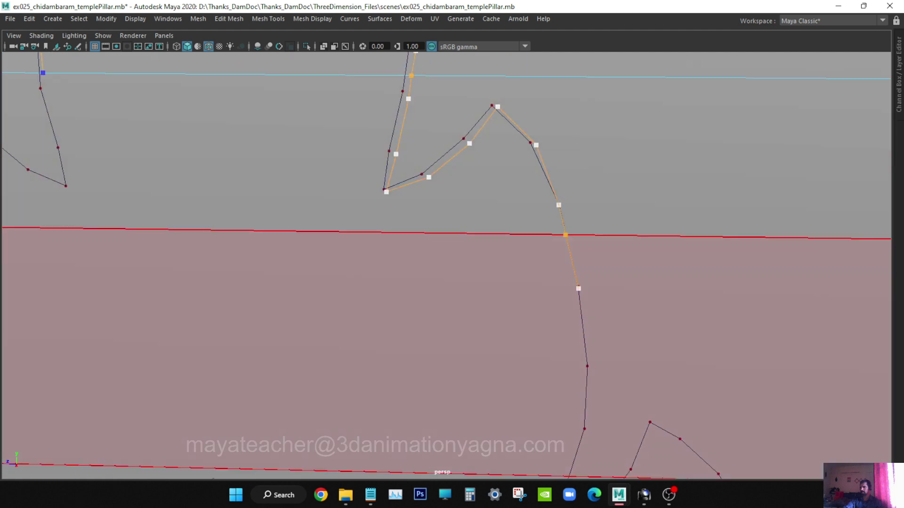
click(587, 369)
Step: Carry the cut down the right middle lobe's base, across the lower horizontal edge, to the lower right notch's innermost point
alt+middle_drag(587, 369, 608, 162)
click(605, 228)
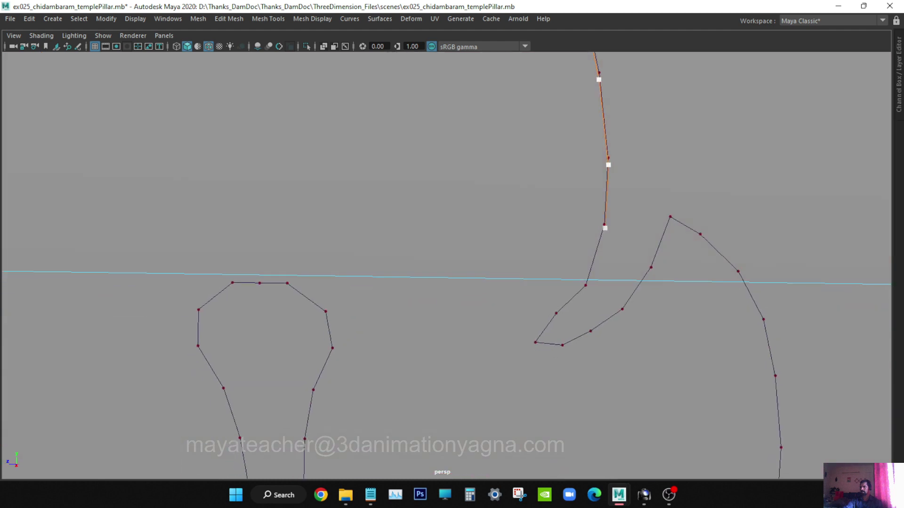
click(586, 280)
click(559, 312)
click(536, 342)
Step: Trace the cut along the underside of the lower right notch up to the lower right lobe's pointed tip
click(562, 345)
click(590, 331)
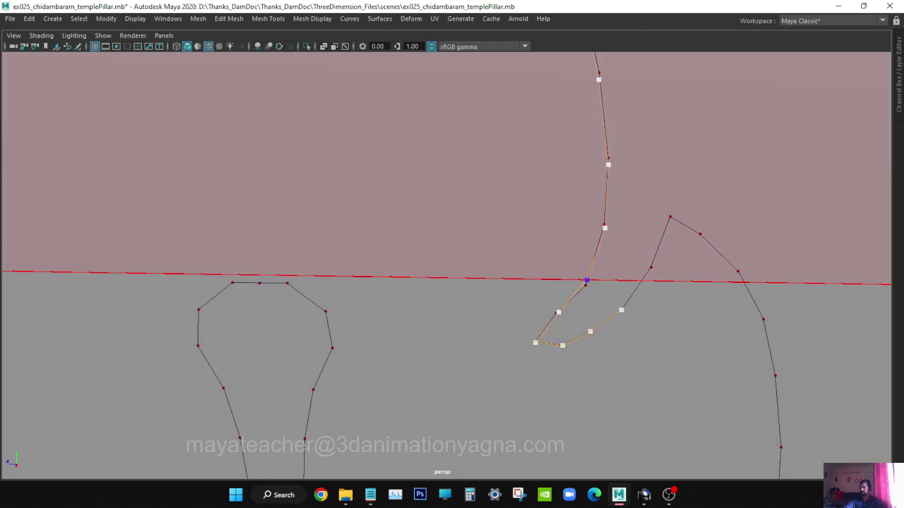
click(621, 311)
click(651, 267)
click(668, 217)
Step: Follow the leaf curve's points with the cut from the lower right lobe's tip down its outer side
click(700, 234)
alt+middle_drag(701, 235, 551, 193)
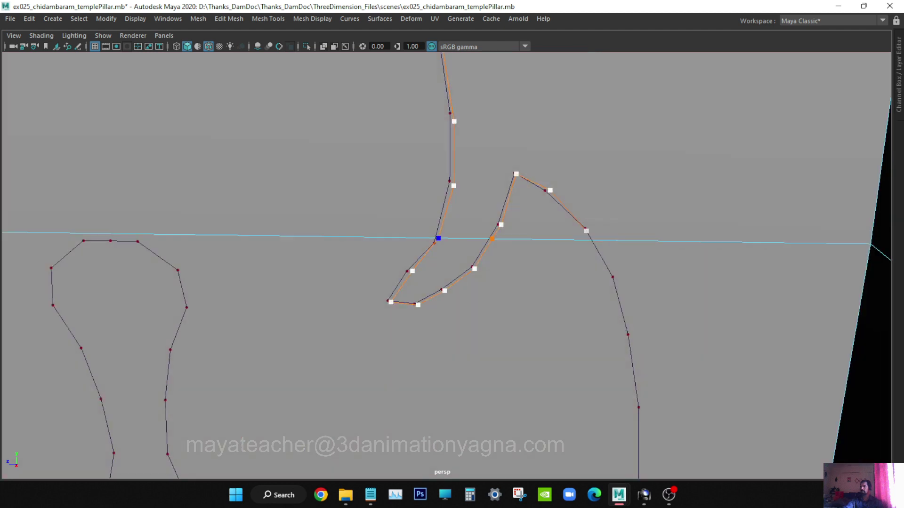
click(586, 231)
click(612, 276)
click(628, 335)
alt+middle_drag(628, 334, 577, 166)
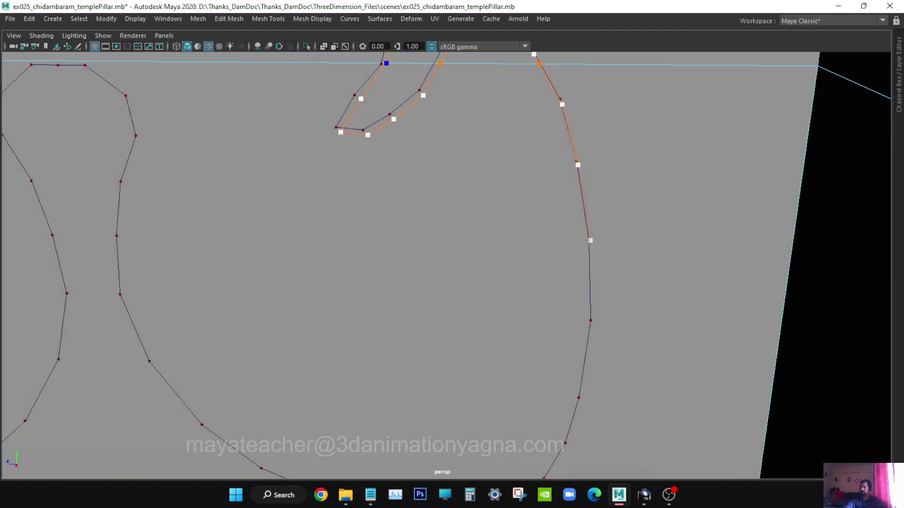
click(590, 241)
click(592, 323)
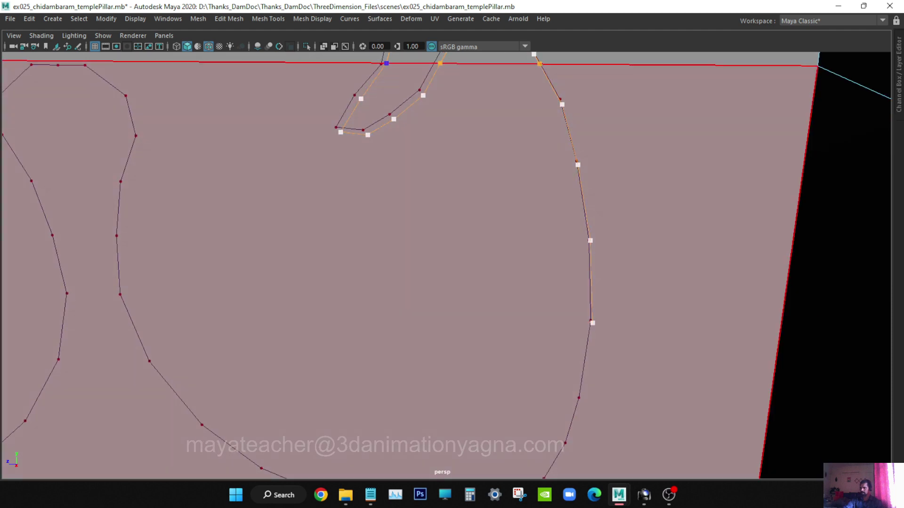
click(579, 400)
Step: Trace the cut around the rounded bottom of the lower right lobe and up toward its inner side
alt+middle_drag(580, 399, 620, 241)
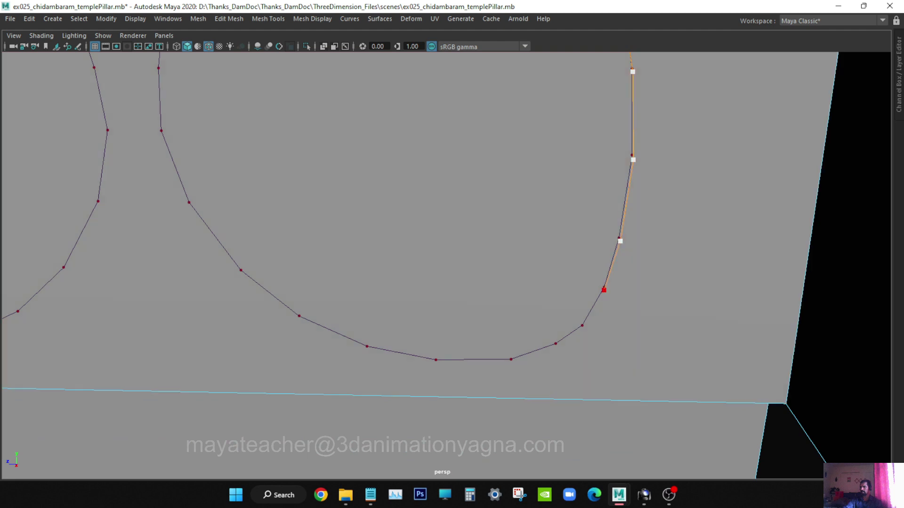
click(604, 290)
click(584, 327)
click(556, 345)
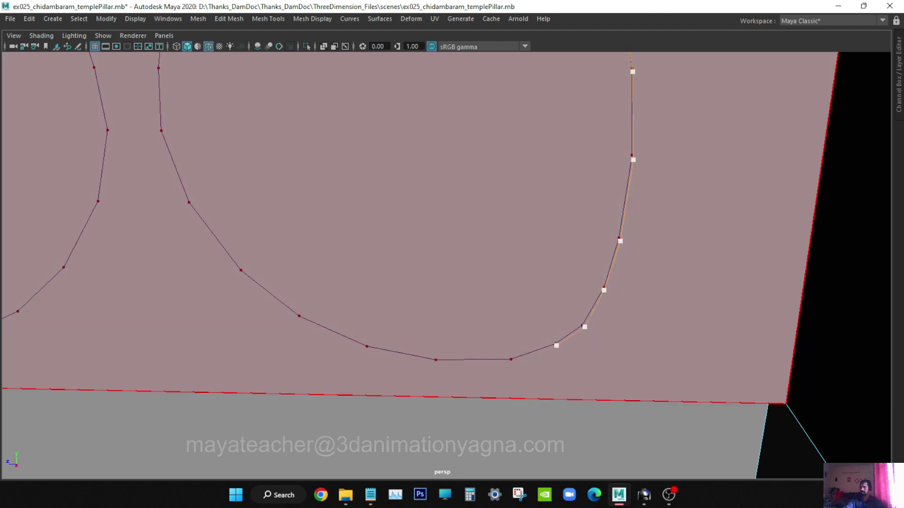
click(511, 362)
click(436, 361)
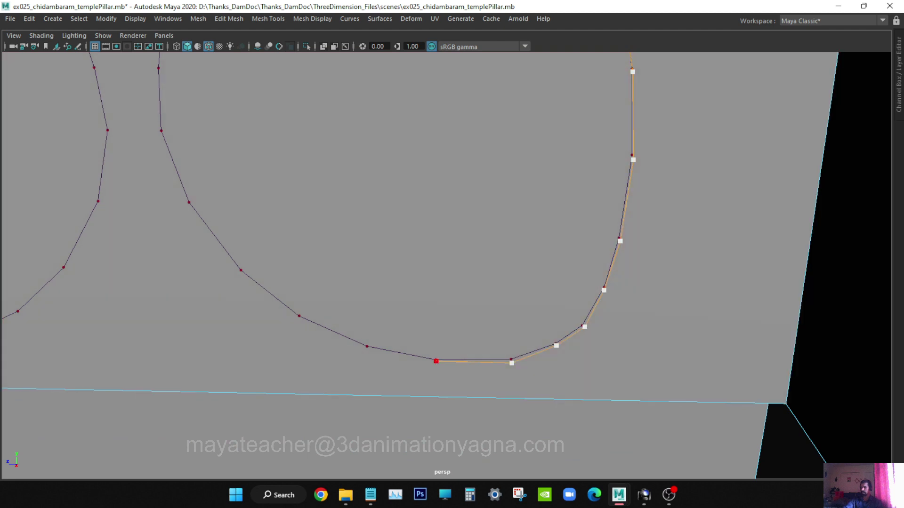
click(366, 348)
click(299, 317)
click(240, 271)
Step: Extend the cut up the lower right lobe's inner side and around the right half of the central gap's rounded head
alt+middle_drag(240, 272, 363, 364)
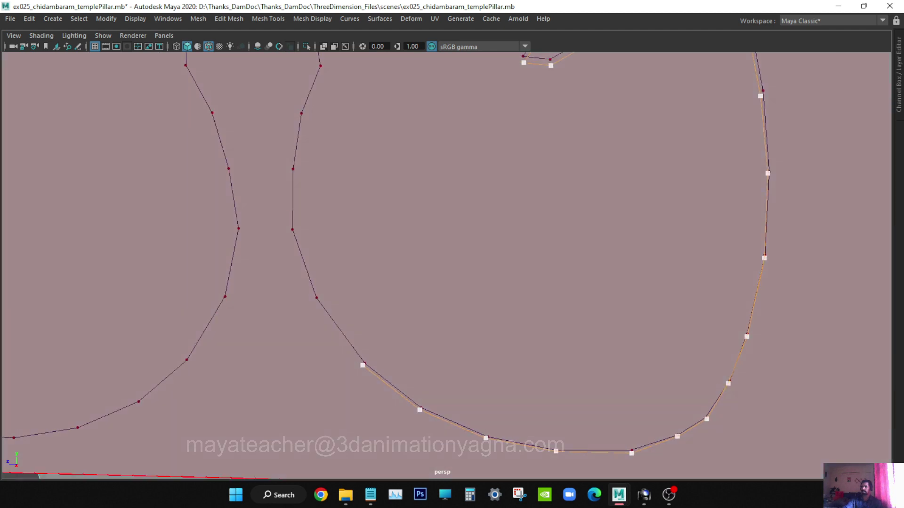
click(316, 300)
click(293, 232)
click(293, 169)
click(301, 114)
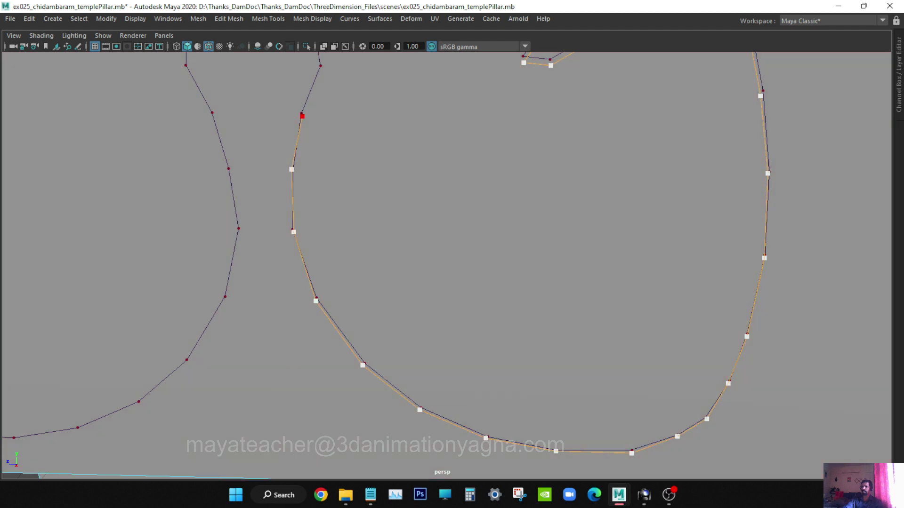
alt+middle_drag(302, 114, 363, 361)
click(383, 320)
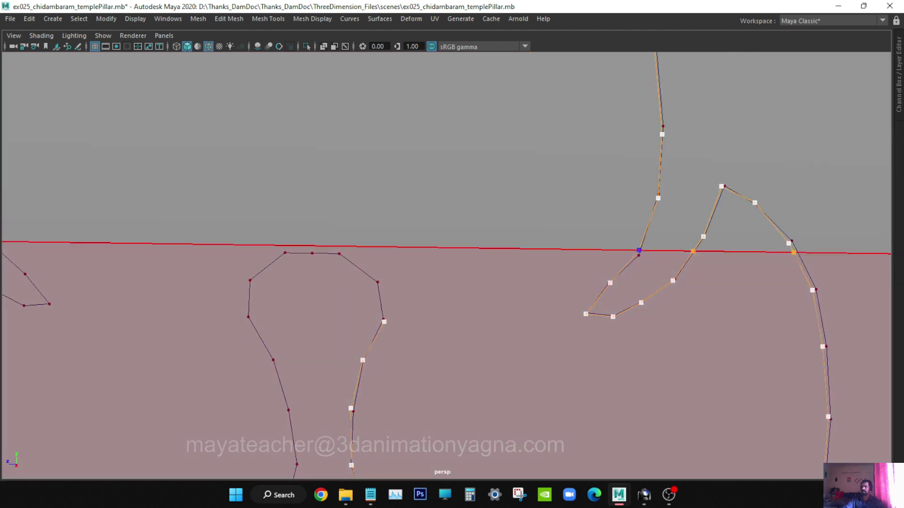
click(377, 283)
click(338, 255)
click(312, 254)
key(ctrl+z)
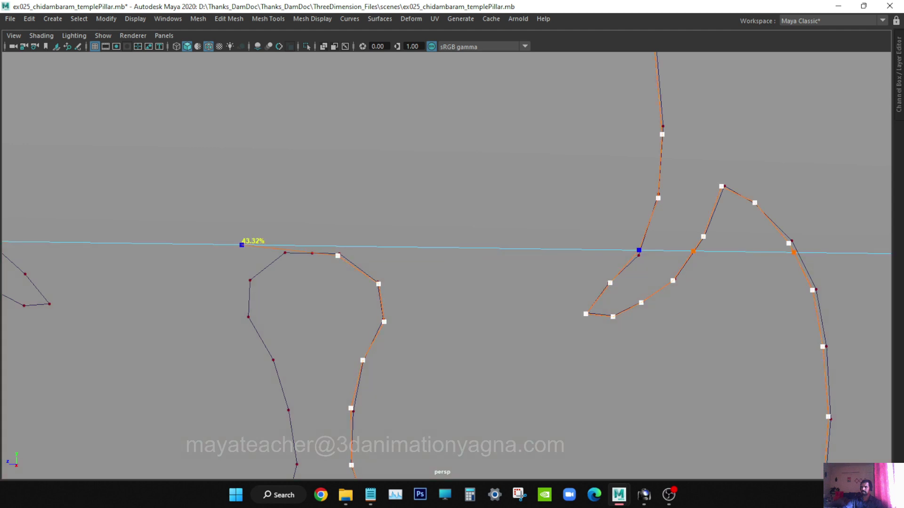
click(241, 244)
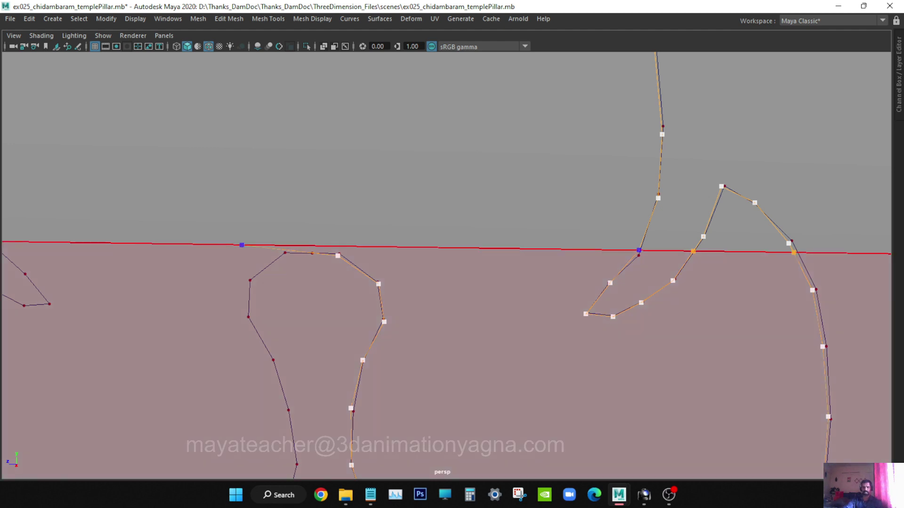
key(ctrl+z)
click(313, 245)
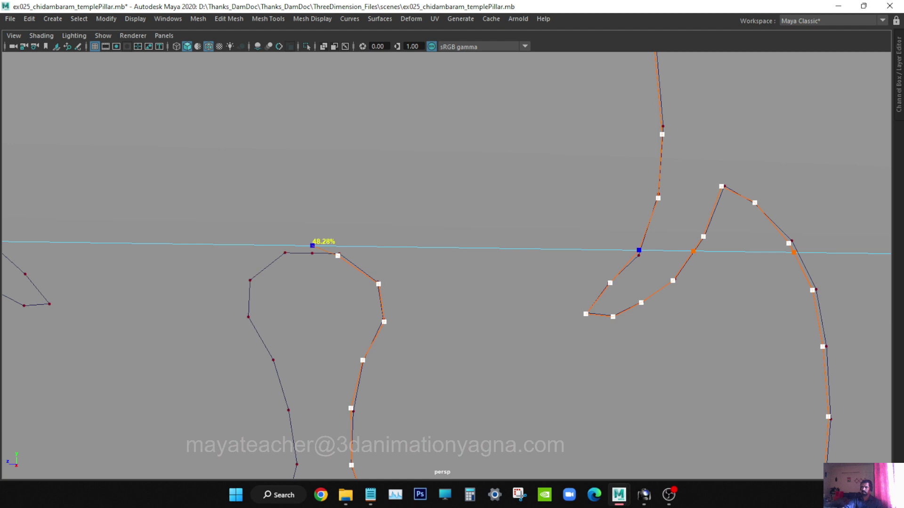
key(ctrl+z)
Step: Continue the cut along the leaf curve around the left half of the central gap's rounded head
mouse_move(313, 258)
mouse_down()
mouse_move(312, 247)
mouse_move(311, 257)
mouse_up()
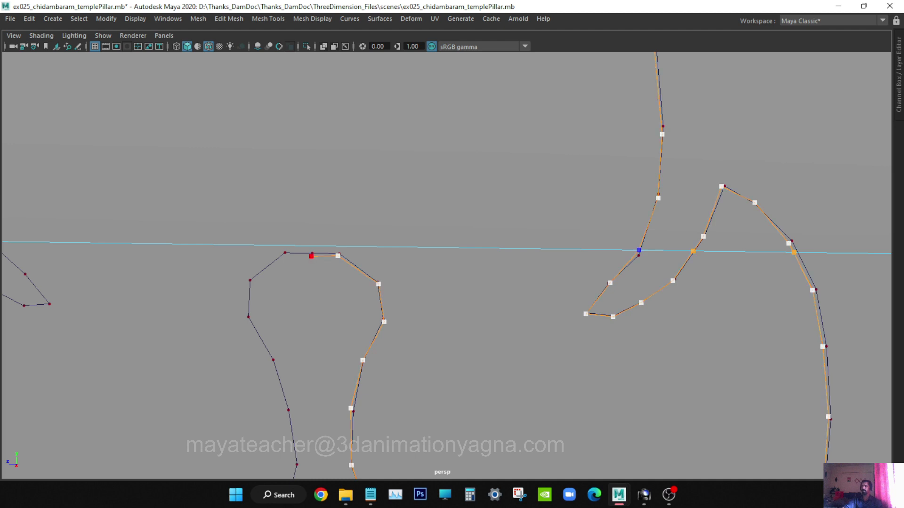
click(285, 254)
click(248, 281)
click(245, 315)
alt+middle_drag(245, 316, 274, 182)
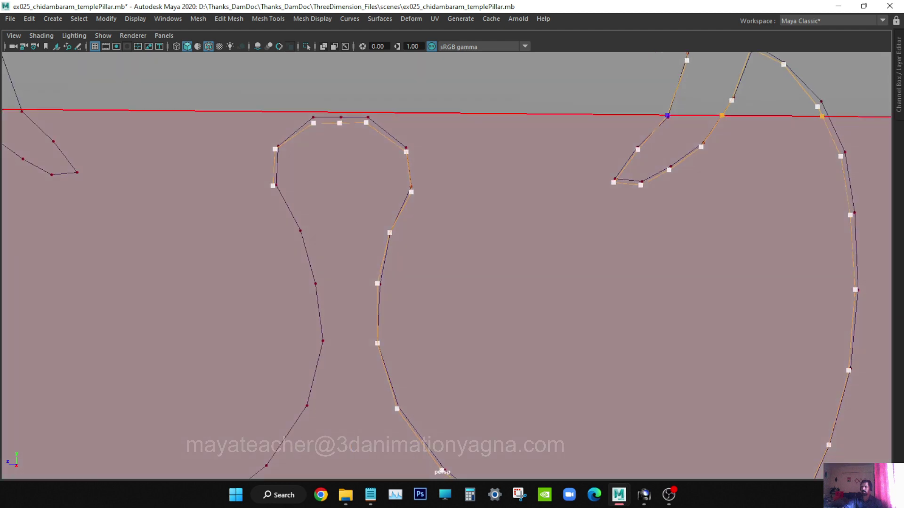
Step: Follow the leaf curve's points with the cut from the central gap's head down the lower left lobe's inner side
click(300, 233)
click(315, 286)
click(322, 346)
alt+middle_drag(322, 346, 389, 226)
click(370, 291)
click(331, 352)
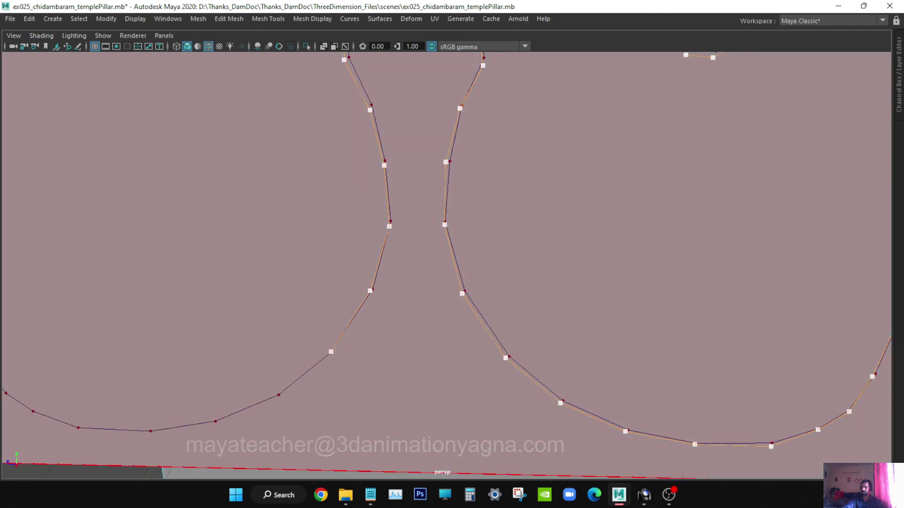
Step: Trace the cut around the rounded bottom of the lower left lobe toward its outer side
click(279, 393)
click(217, 424)
click(145, 430)
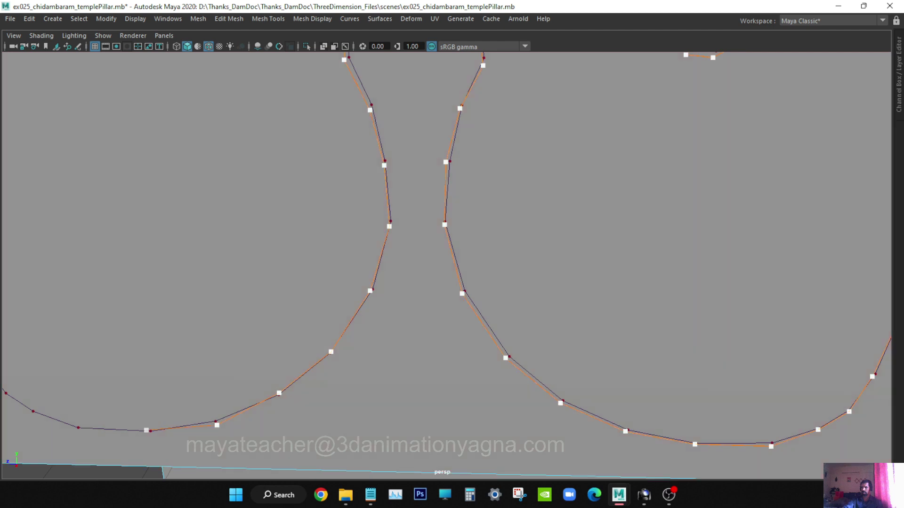
alt+middle_drag(146, 430, 395, 377)
click(326, 374)
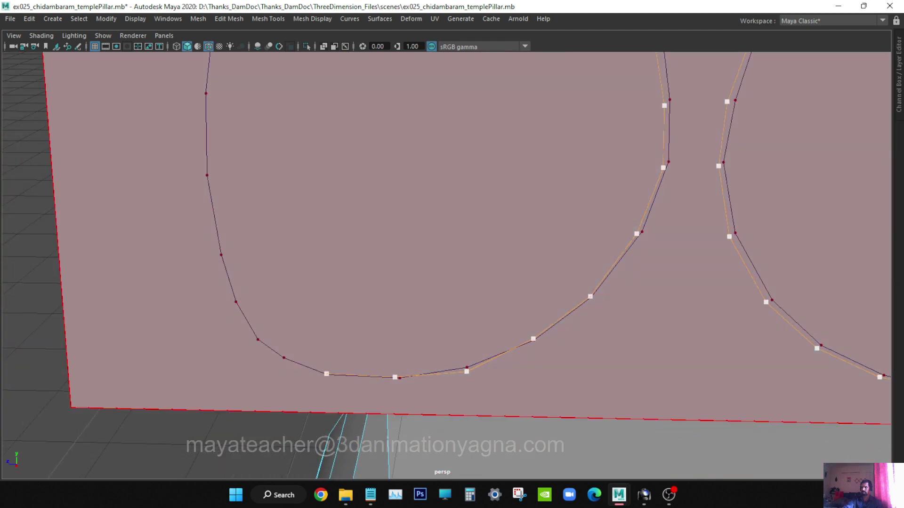
click(280, 357)
click(258, 340)
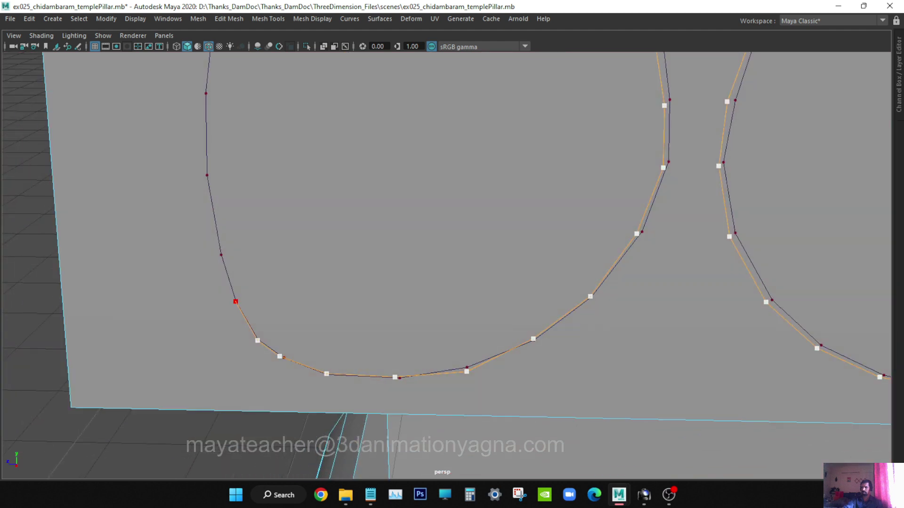
Step: Extend the cut along the curve's points up the lower left lobe's outer side
click(235, 301)
click(220, 252)
click(207, 176)
alt+middle_drag(207, 177, 245, 364)
click(247, 292)
click(253, 217)
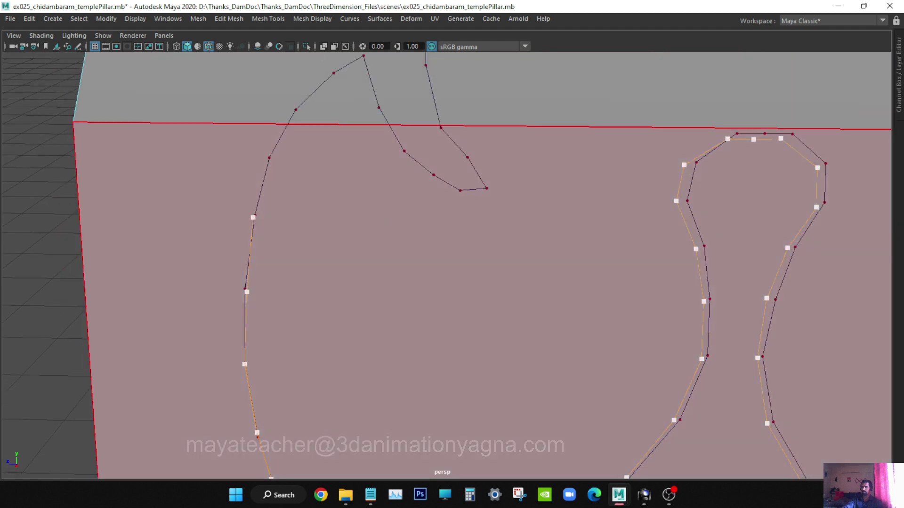
Step: Carry the cut over the lower left lobe's shoulder, across the block's horizontal edge, to the lobe's pointed tip
click(269, 155)
alt+middle_drag(269, 155, 248, 343)
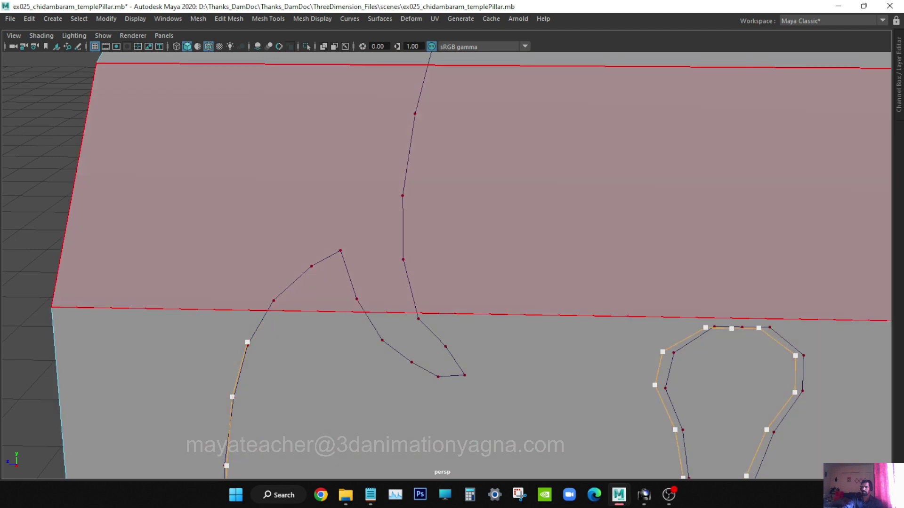
click(273, 300)
click(312, 266)
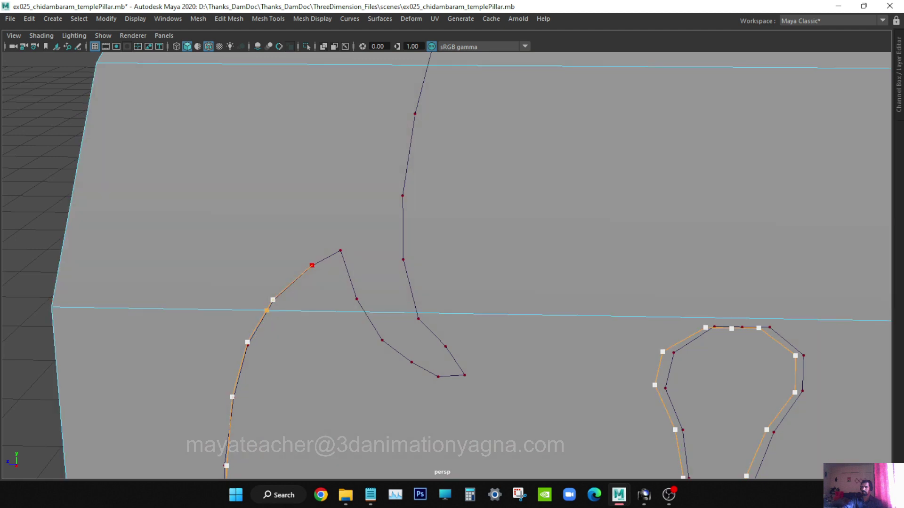
click(338, 248)
Step: Trace the cut from the lower left lobe's tip down the lower left notch to the notch's innermost point
click(359, 300)
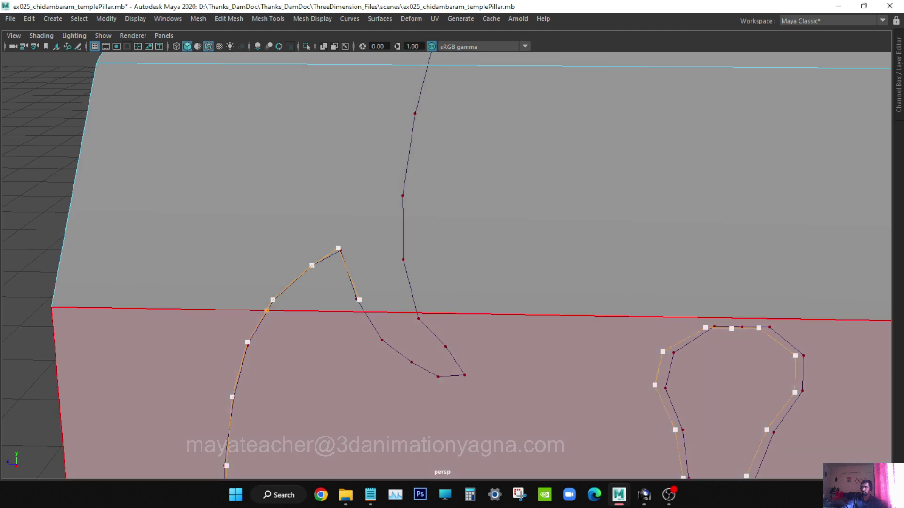
click(382, 340)
click(412, 363)
click(412, 362)
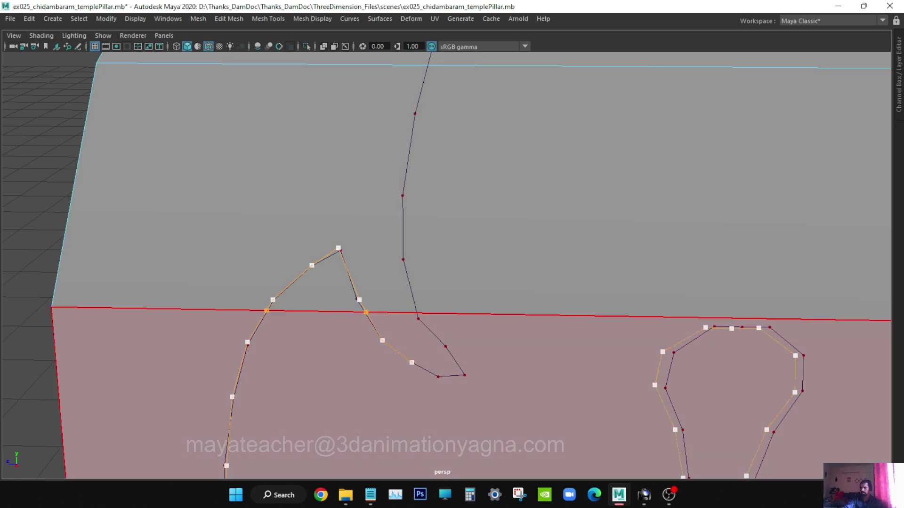
click(437, 377)
click(465, 375)
Step: Trace the cut from the lower left notch across the block's edge and up the middle lobe's left side
click(445, 345)
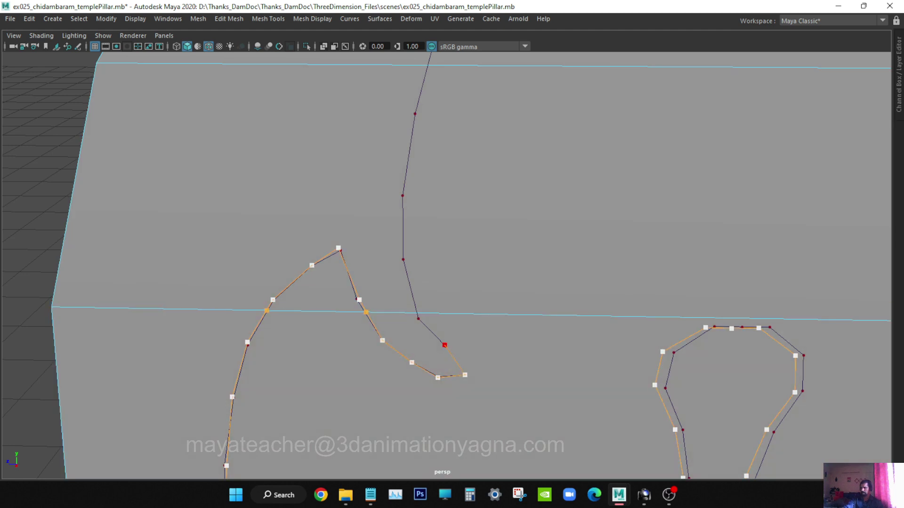
click(416, 313)
click(403, 260)
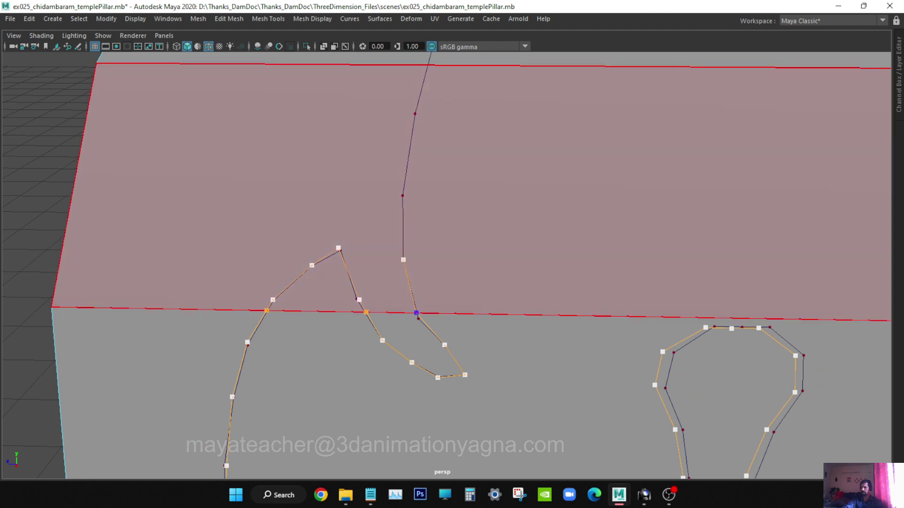
click(402, 195)
alt+middle_drag(402, 195, 403, 360)
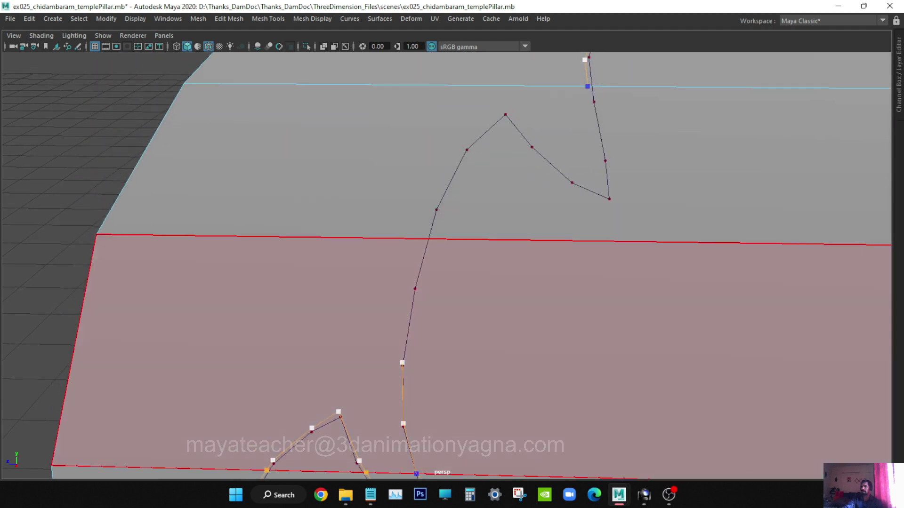
Step: Continue the cut up the middle lobe's left side, across the next horizontal edge, to its pointed tip
click(416, 286)
click(429, 239)
click(438, 211)
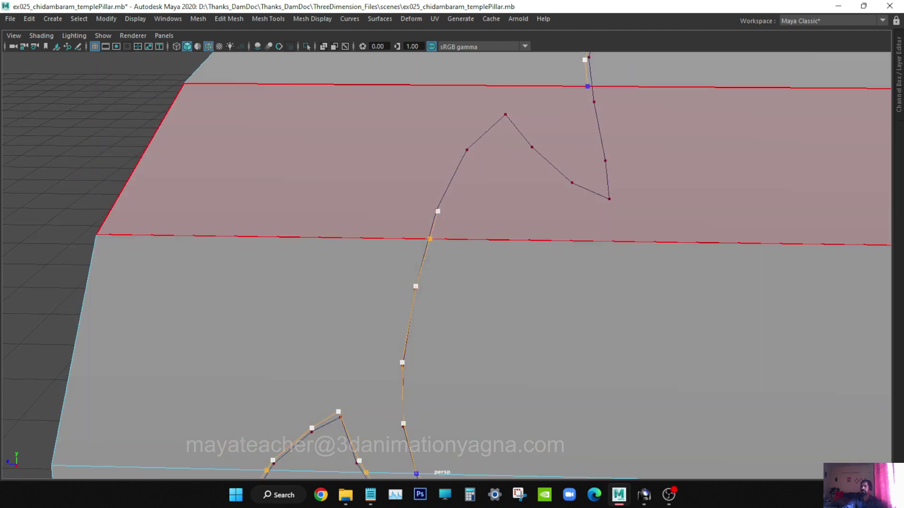
click(466, 150)
alt+middle_drag(469, 153, 389, 293)
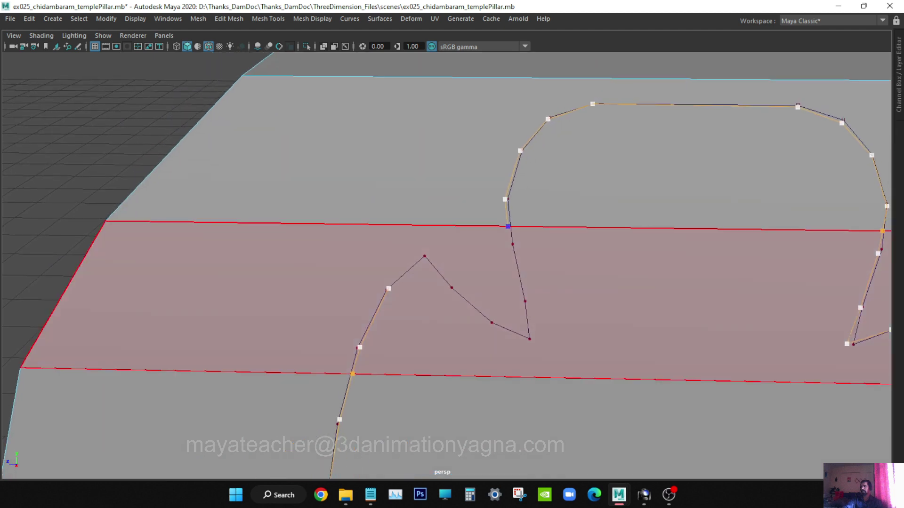
click(425, 257)
Step: Trace the cut through the upper left notch back to the outline's starting point and apply the closed cut
click(453, 289)
click(492, 324)
click(531, 344)
click(525, 303)
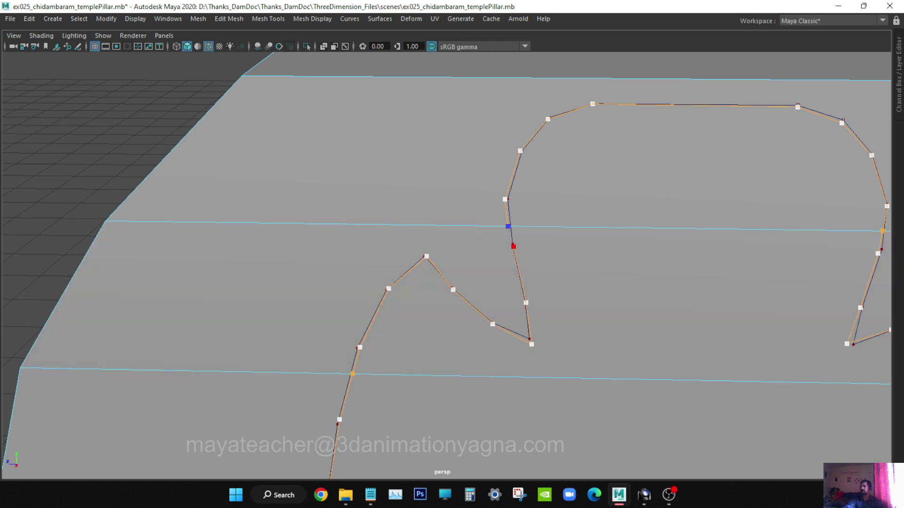
click(513, 247)
click(508, 226)
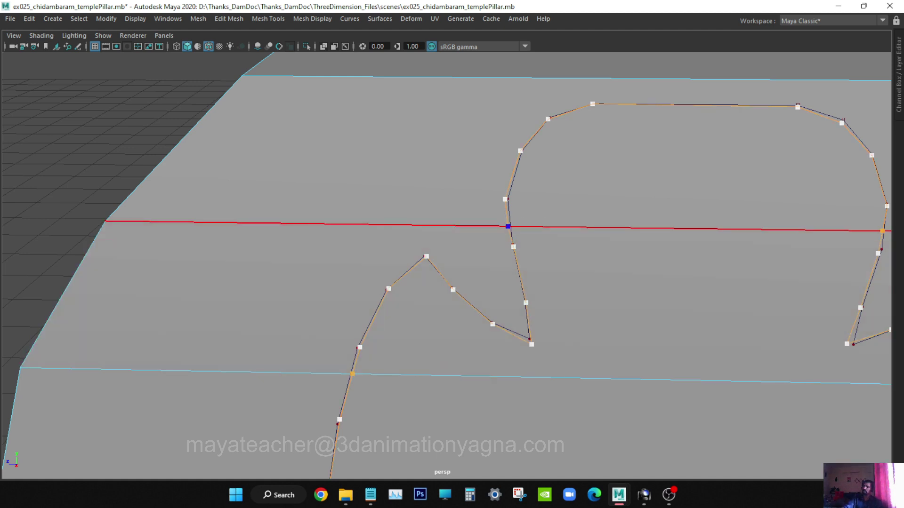
click(518, 227)
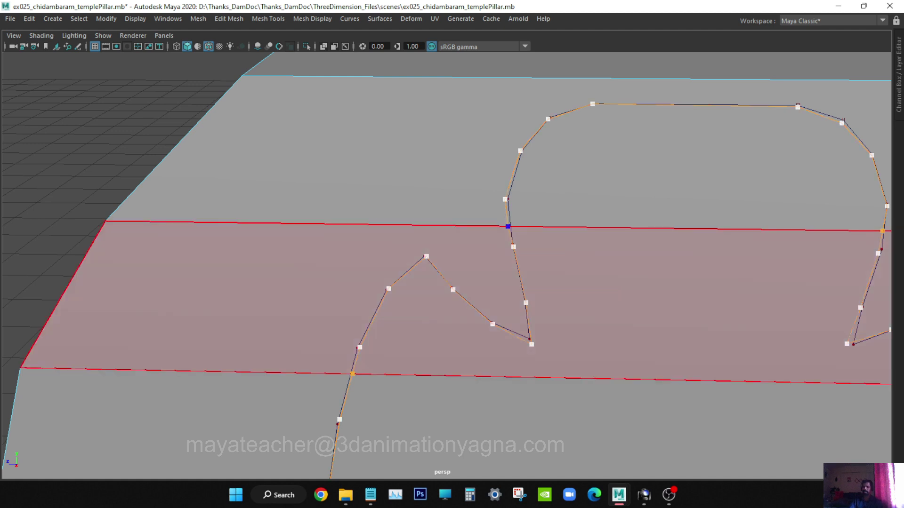
key(Return)
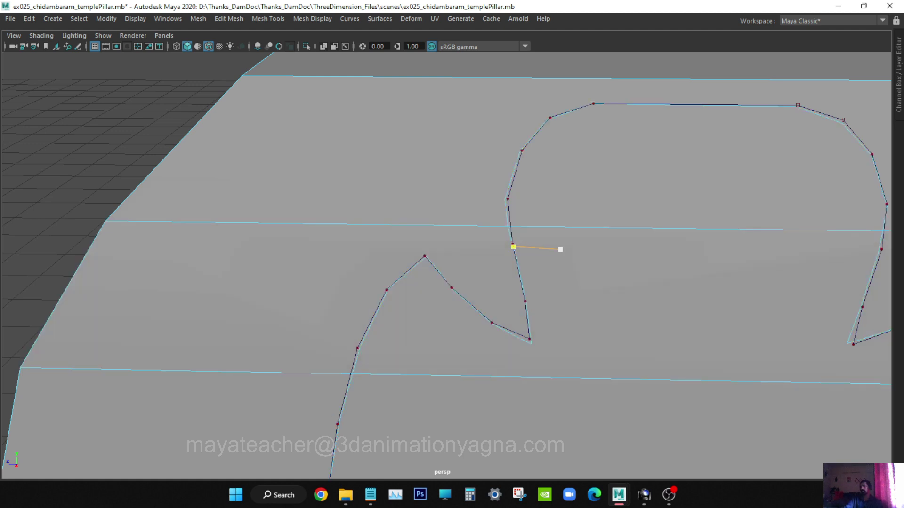
Step: Leave the cutting tool, return to object mode and hide the guide curves curve1attachedCurve1 to curve1attachedCurve4
alt+right_drag(595, 328, 499, 321)
alt+middle_drag(499, 320, 485, 212)
alt+right_drag(485, 213, 466, 214)
alt+drag(466, 214, 454, 200)
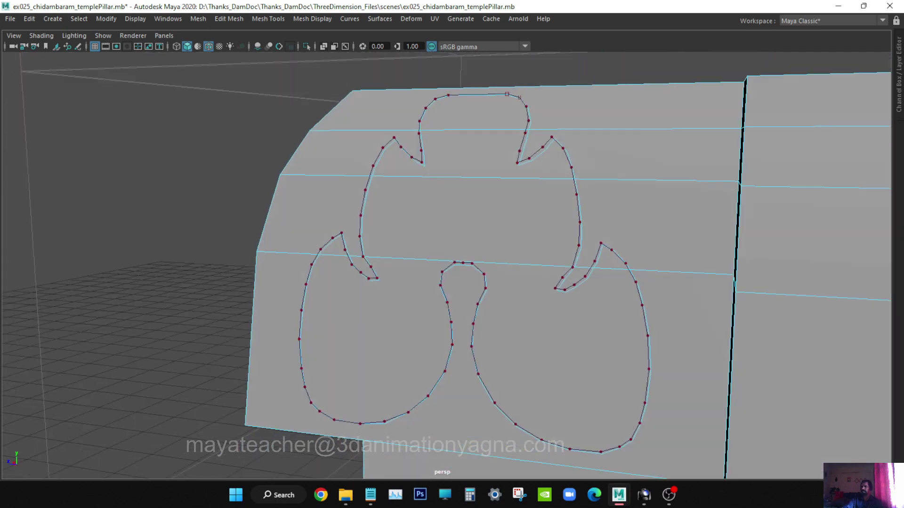
alt+drag(450, 249, 427, 174)
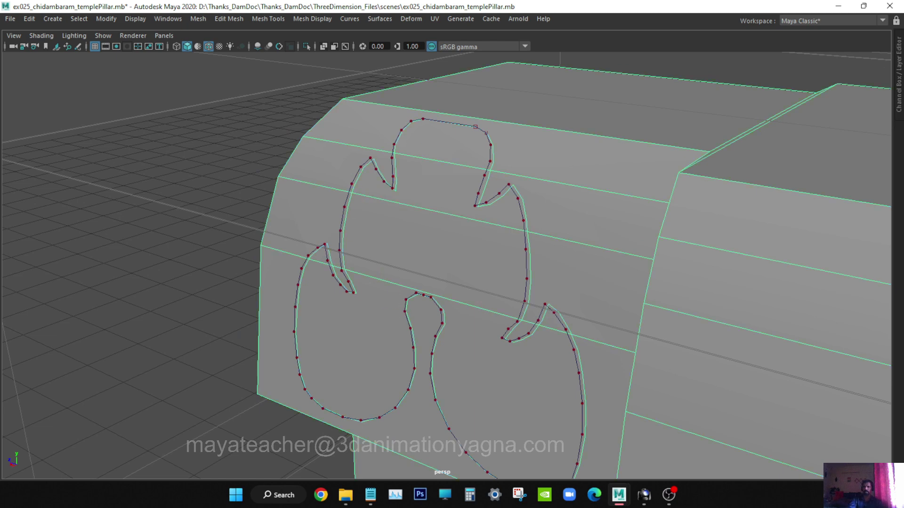
key(q)
key(ctrl+space)
click(13, 338)
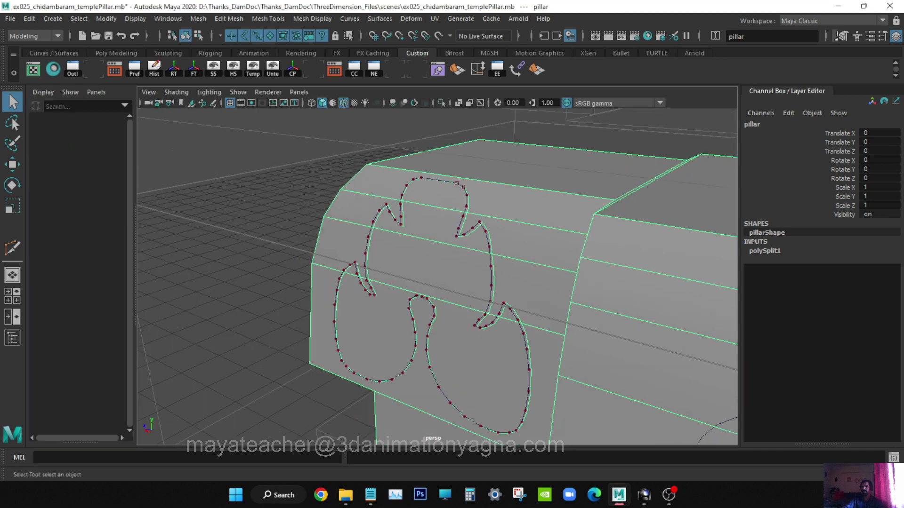
drag(91, 186, 91, 220)
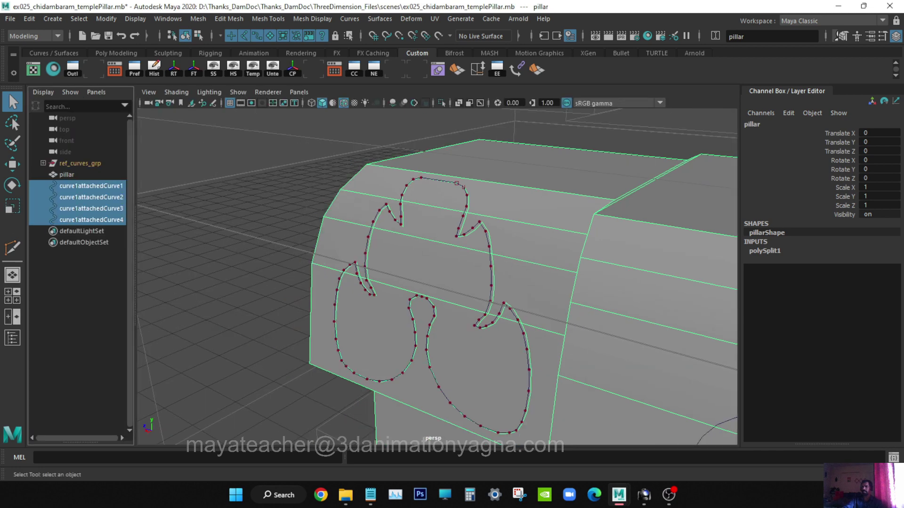
key(F8)
key(ctrl+h)
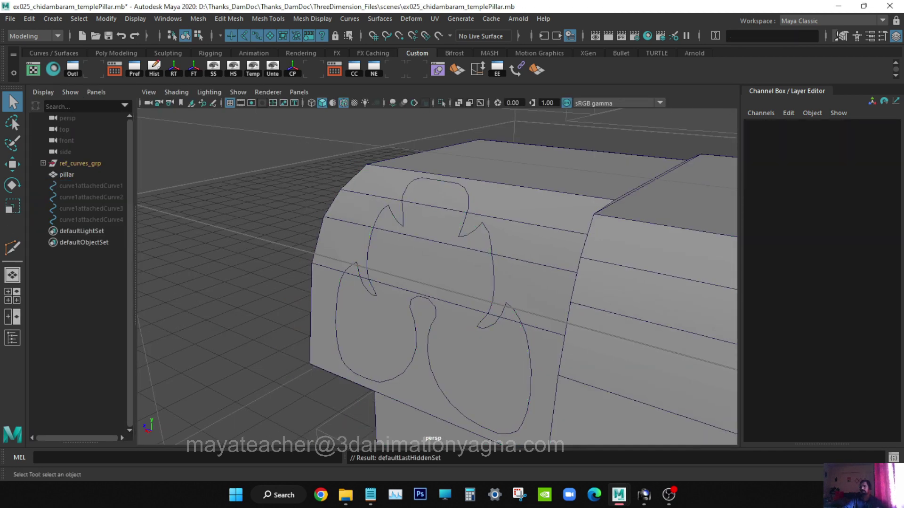
Step: Select the pillar and examine the leaf outline cut into its end block from several angles
mouse_move(424, 264)
alt+mouse_down()
mouse_move(476, 264)
mouse_move(376, 278)
mouse_move(563, 259)
mouse_move(296, 261)
mouse_move(502, 263)
mouse_move(390, 275)
mouse_move(438, 264)
alt+mouse_up()
click(475, 263)
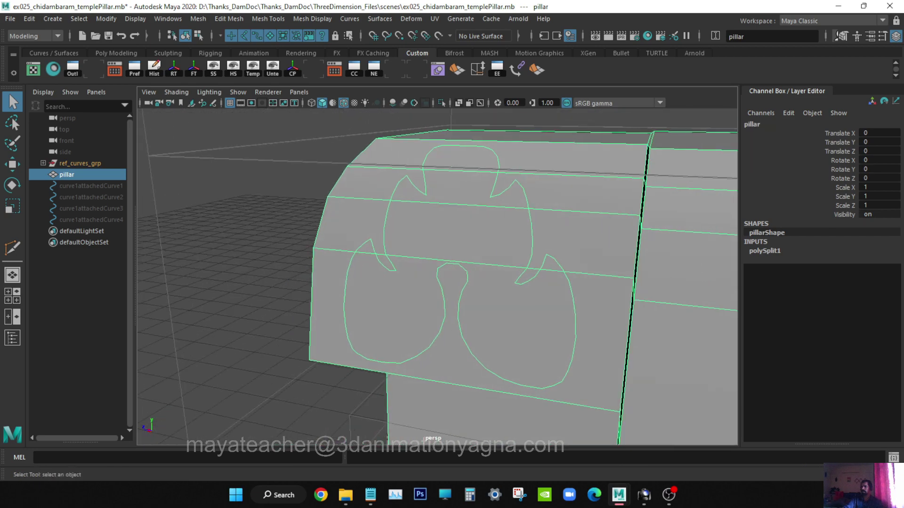
alt+right_drag(438, 264, 466, 264)
alt+middle_drag(466, 265, 453, 281)
alt+right_drag(453, 281, 426, 281)
alt+drag(426, 282, 480, 279)
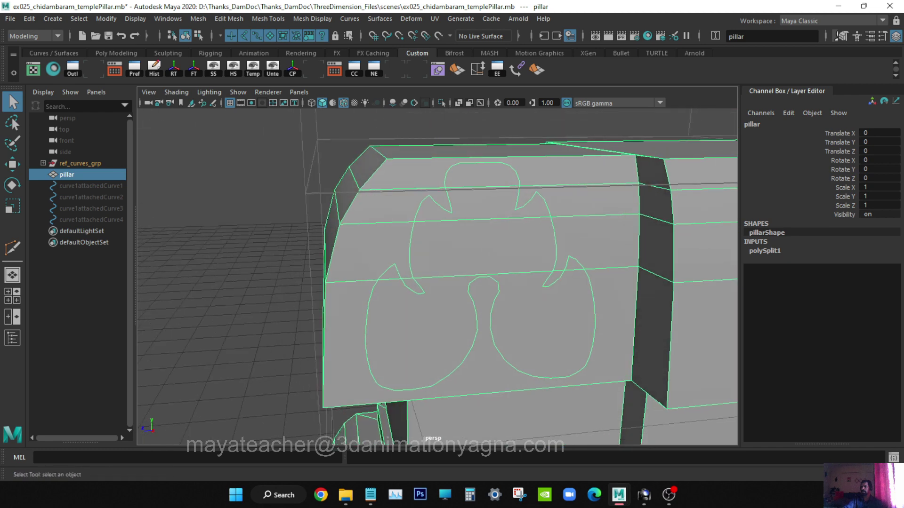
alt+right_drag(480, 278, 530, 278)
alt+middle_drag(529, 278, 485, 299)
alt+drag(485, 299, 445, 307)
alt+drag(452, 268, 461, 271)
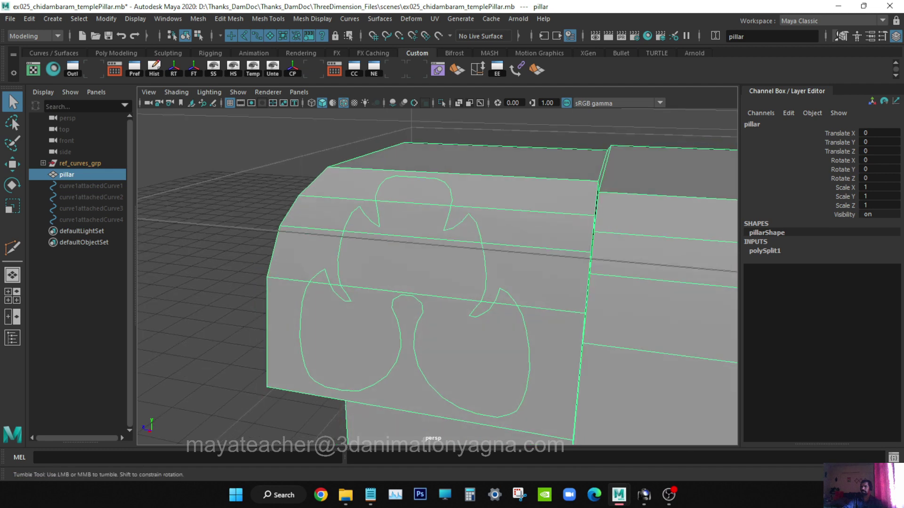
click(268, 18)
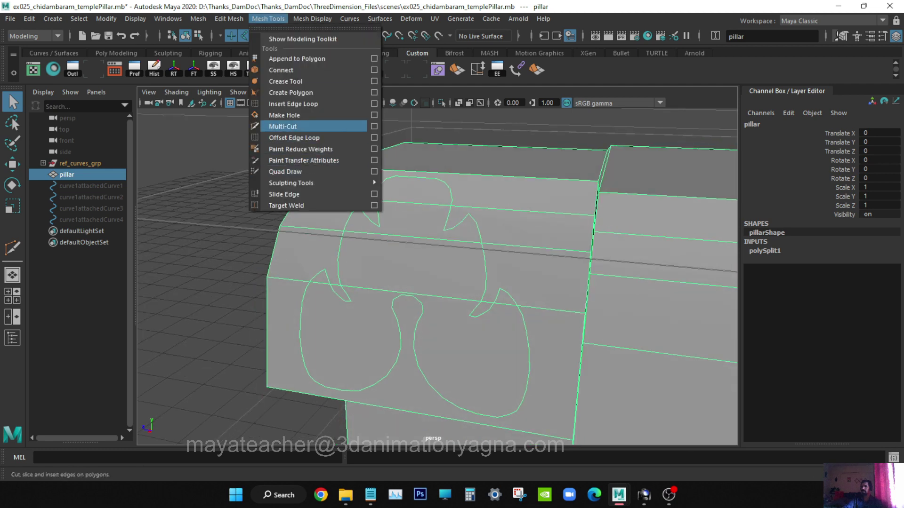
click(443, 254)
alt+drag(442, 264, 467, 264)
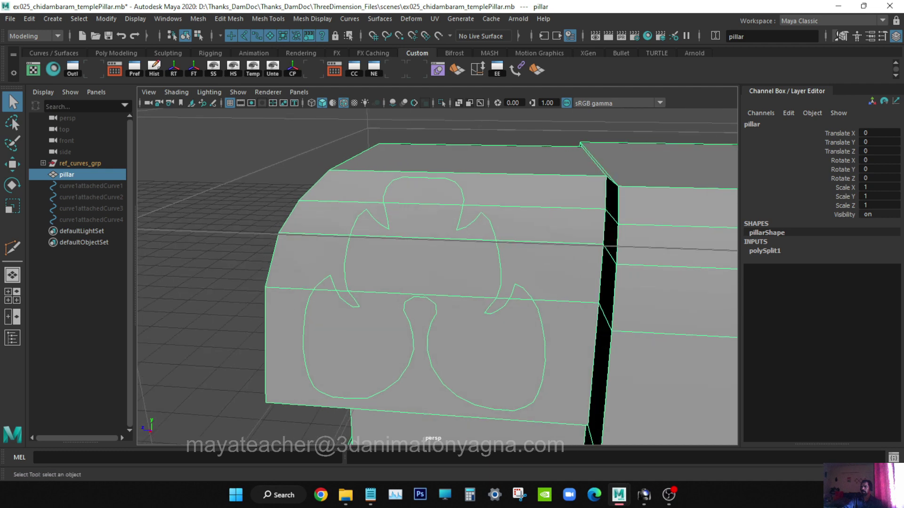
alt+drag(393, 282, 386, 282)
Step: Switch the pillar to face selection and select all faces inside the leaf outline, including the small lobe tips
right_drag(451, 175, 450, 207)
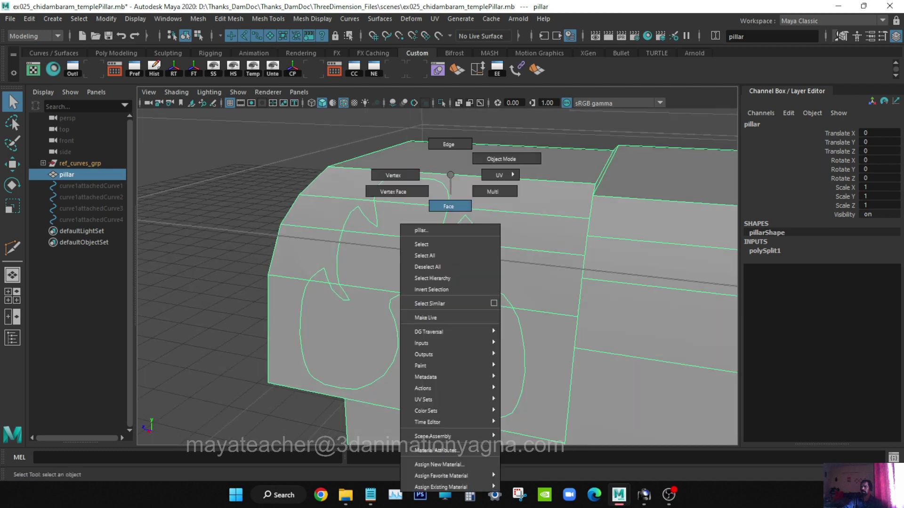
right_drag(450, 206, 450, 208)
click(417, 192)
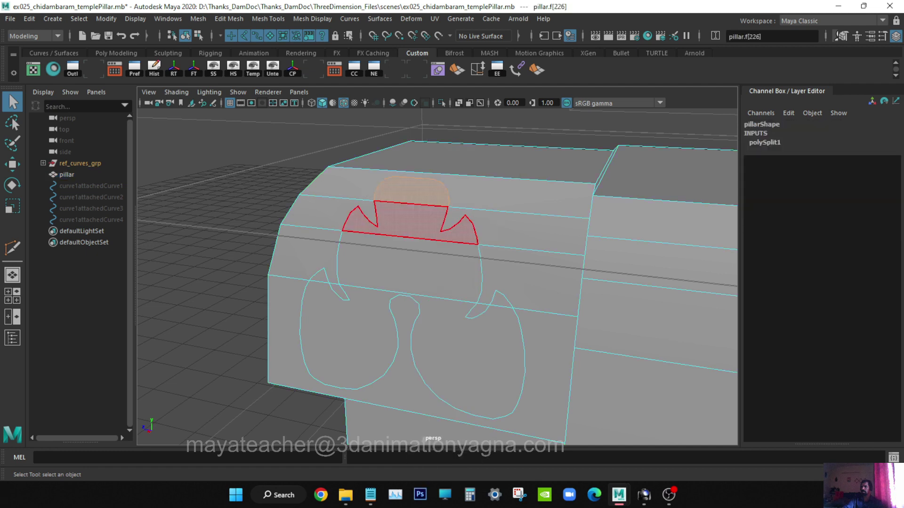
shift+click(414, 221)
shift+click(358, 339)
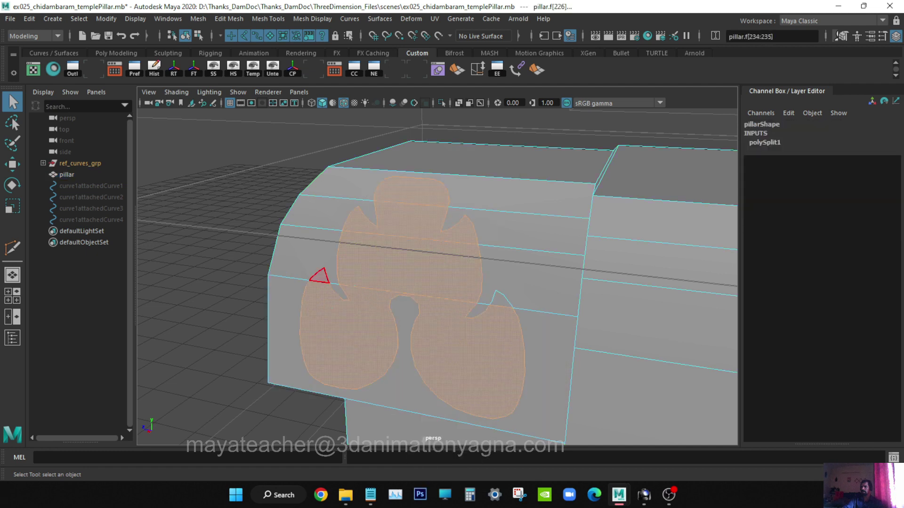
shift+click(502, 301)
alt+drag(494, 336, 512, 328)
click(229, 19)
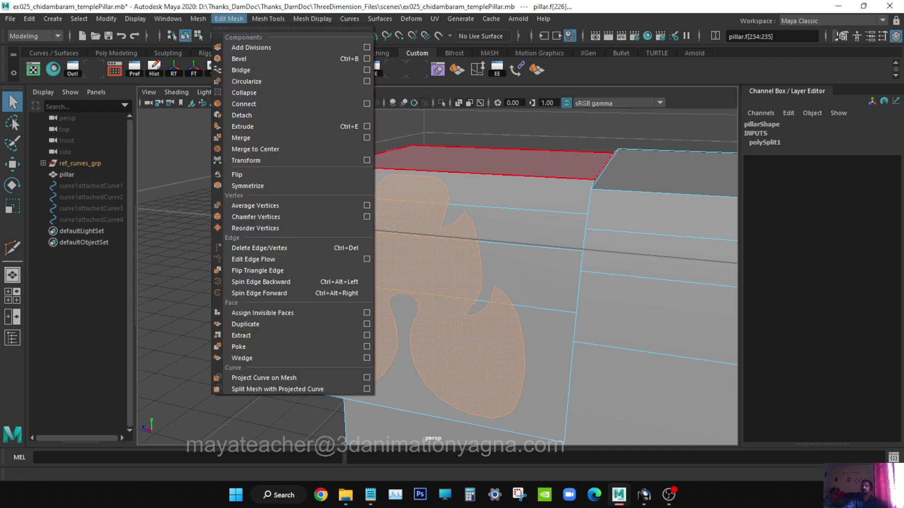
key(Escape)
alt+drag(499, 301, 447, 299)
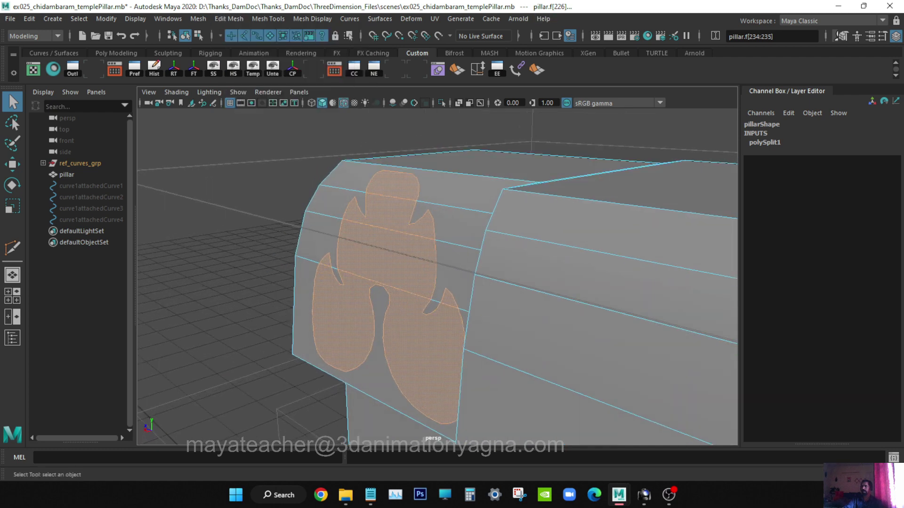
click(229, 19)
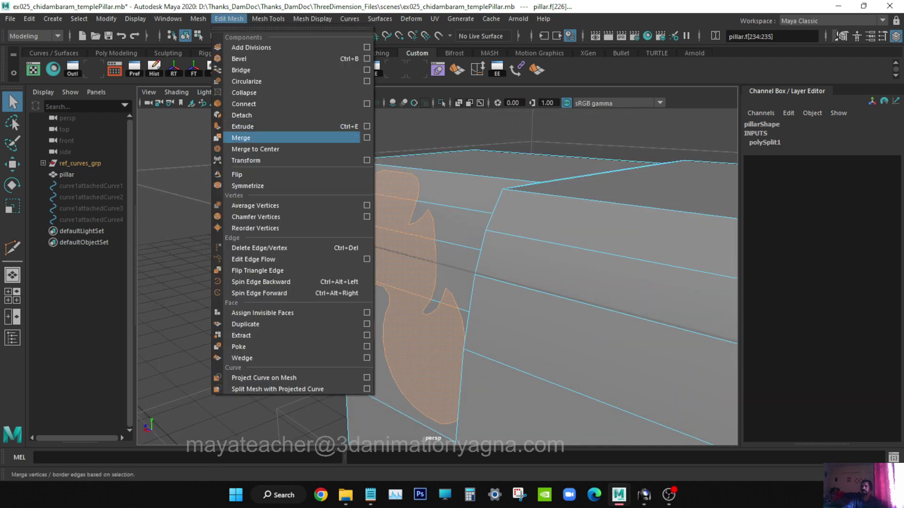
mouse_move(349, 18)
key(Escape)
alt+drag(466, 285, 490, 297)
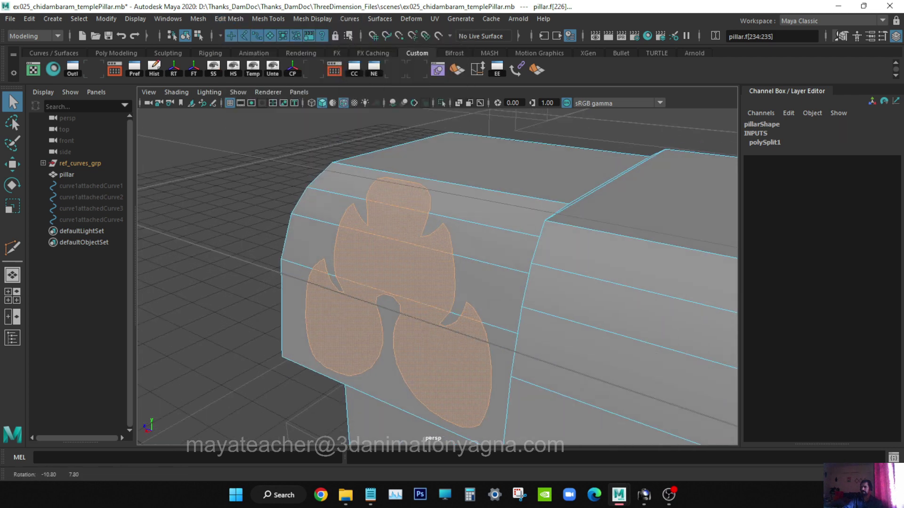
key(w)
mouse_move(317, 337)
mouse_down()
mouse_move(283, 357)
mouse_move(349, 289)
mouse_move(263, 334)
mouse_move(254, 351)
mouse_move(351, 344)
mouse_move(383, 372)
mouse_move(311, 354)
mouse_move(302, 340)
mouse_up()
key(ctrl+z)
Step: Extrude the selected leaf faces and move them slightly outward from the side of the end block
click(229, 19)
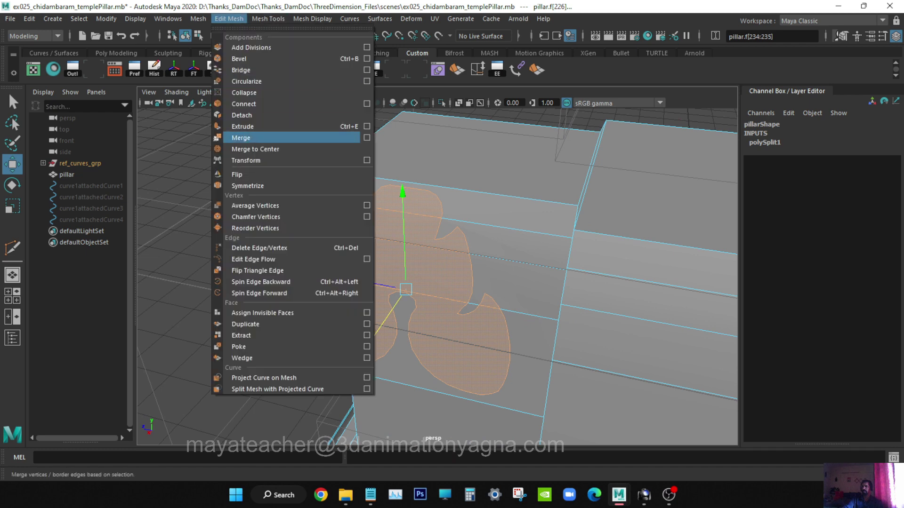
click(242, 127)
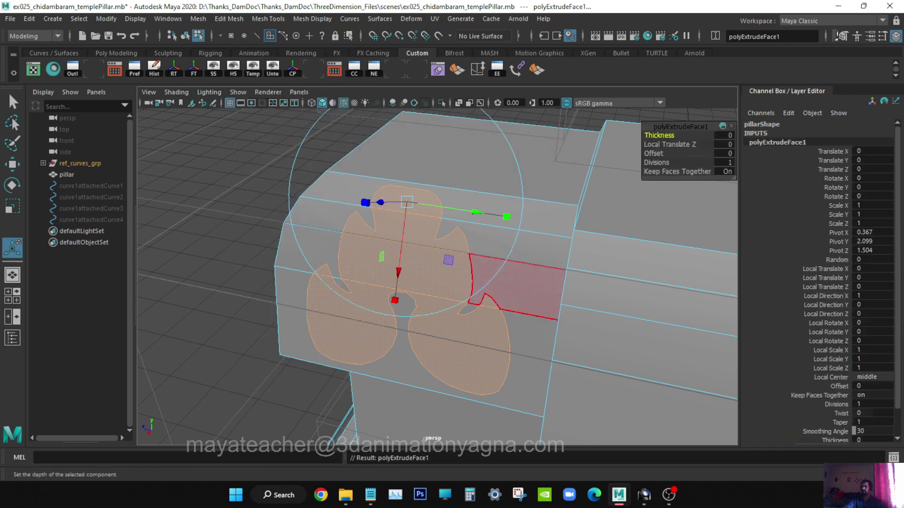
alt+drag(377, 257, 360, 241)
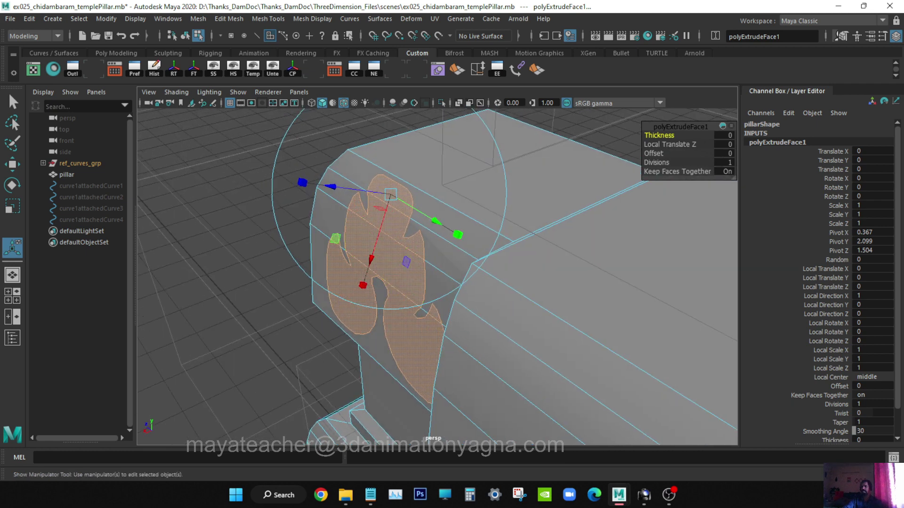
key(w)
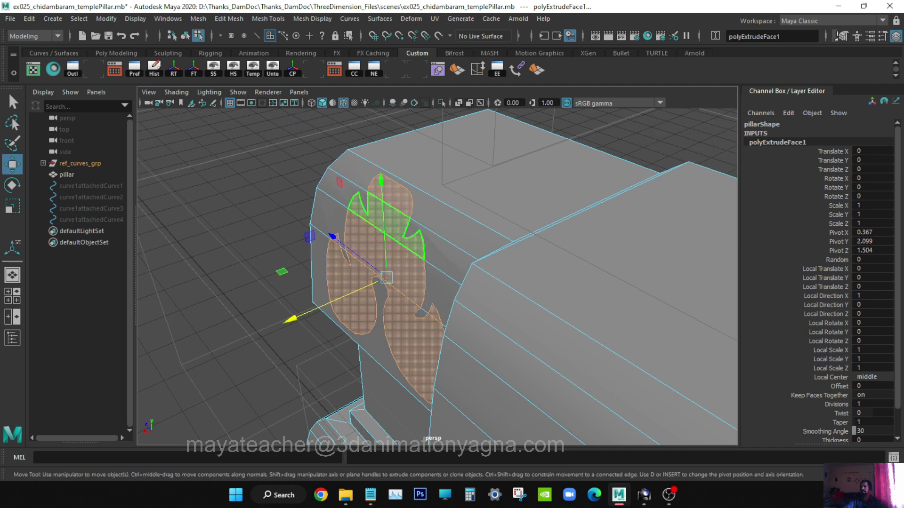
drag(289, 320, 283, 322)
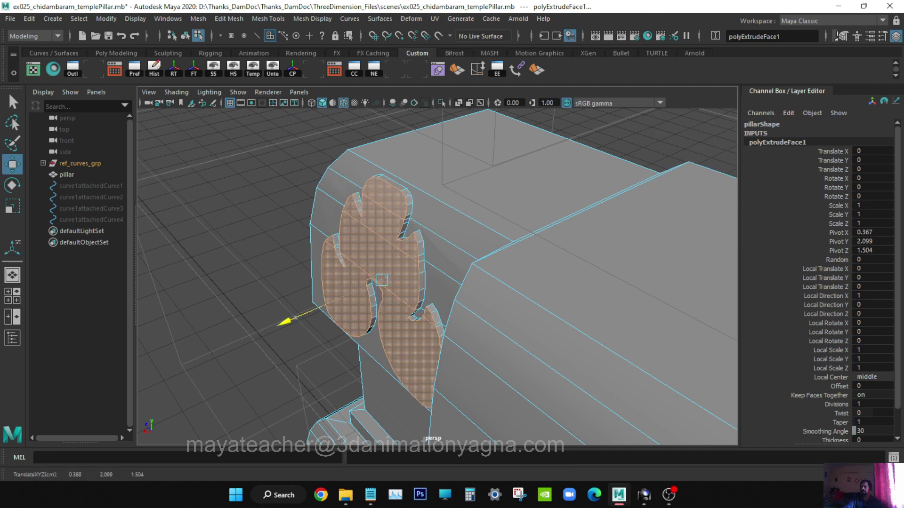
mouse_move(367, 346)
alt+mouse_down()
mouse_move(301, 316)
mouse_move(436, 318)
mouse_move(369, 346)
alt+mouse_up()
Step: Bevel the raised leaf's front faces with a fraction of 0.5 and one segment
alt+drag(373, 252, 414, 253)
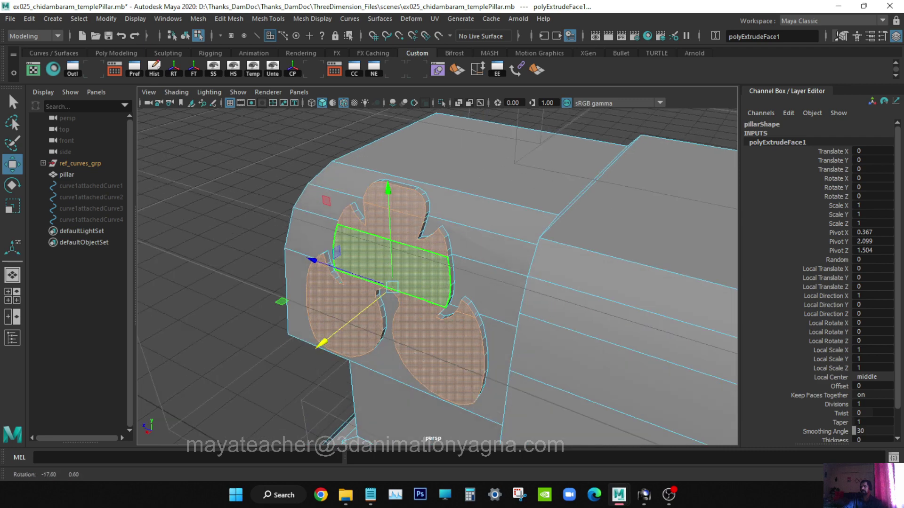
alt+drag(301, 311, 433, 310)
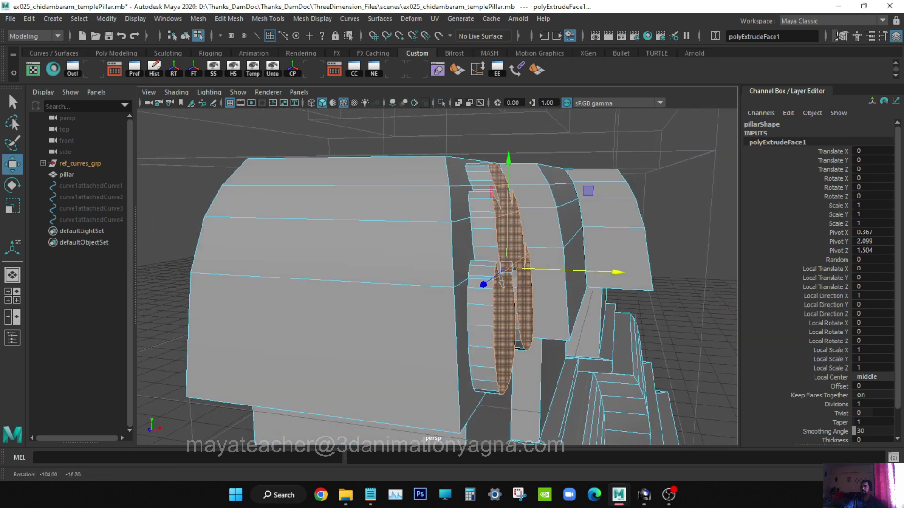
alt+drag(461, 129, 410, 160)
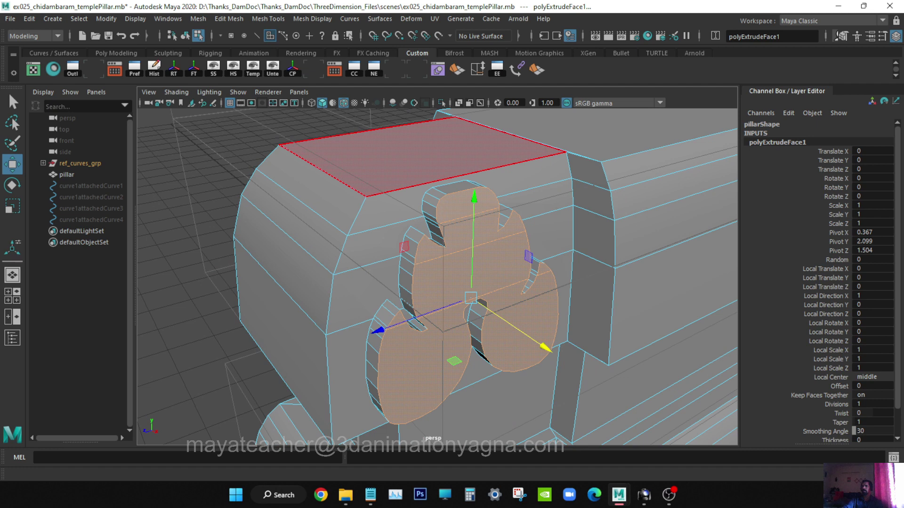
click(229, 19)
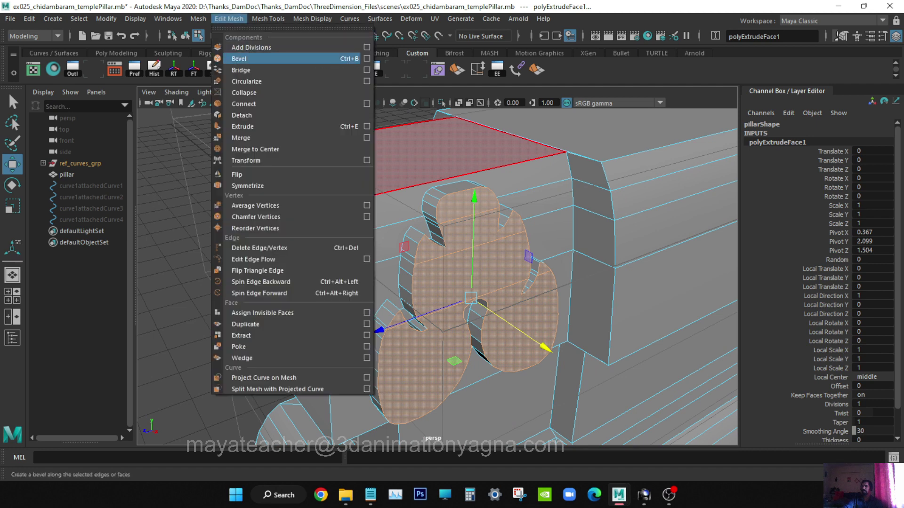
click(254, 58)
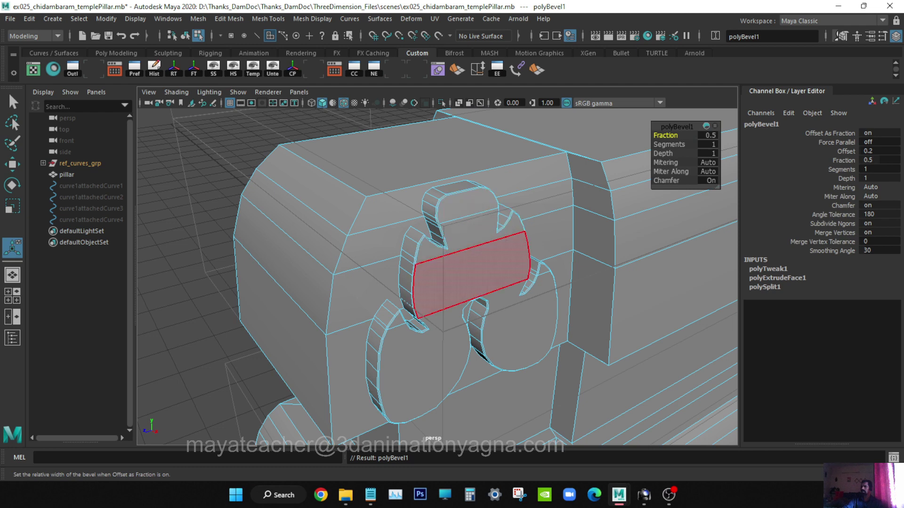
scroll(471, 275, up, 5)
scroll(471, 197, down, 3)
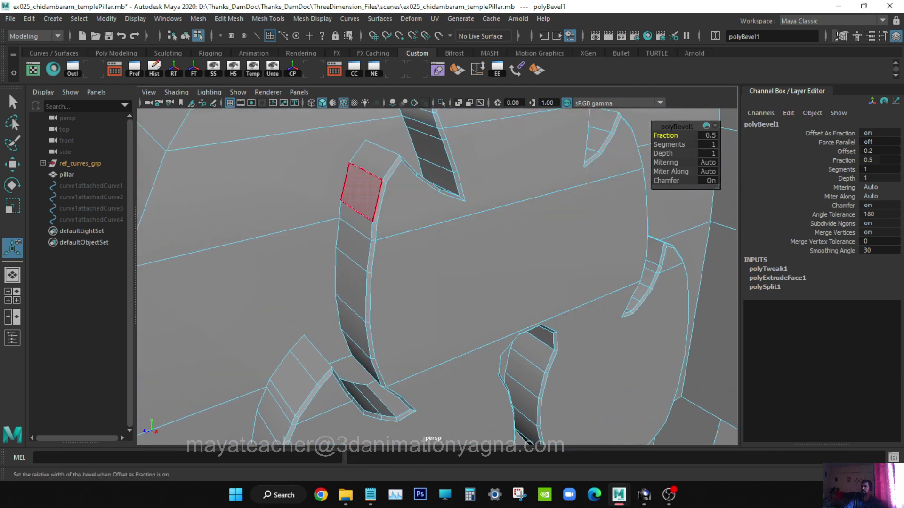
scroll(471, 198, down, 8)
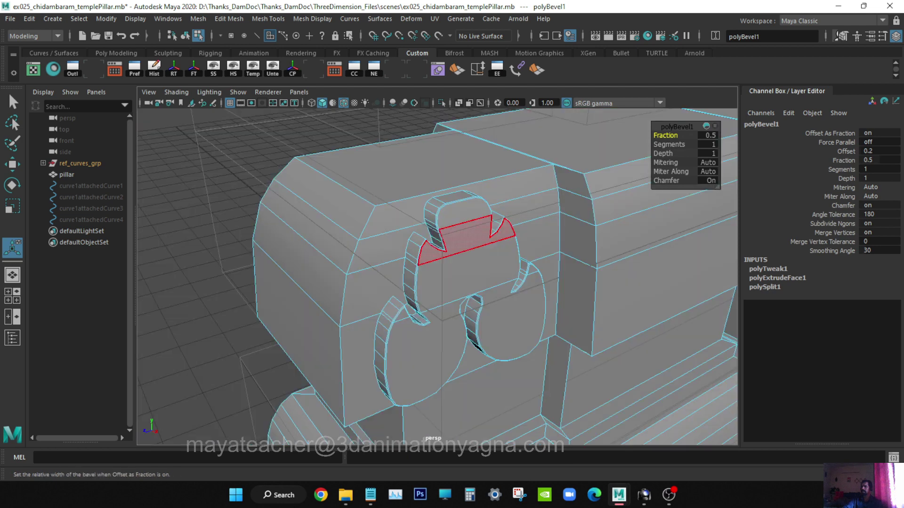
Step: Select all front faces of the beveled leaf, including the small lobe tip, and move them slightly further outward
click(463, 213)
shift+click(467, 240)
shift+click(468, 275)
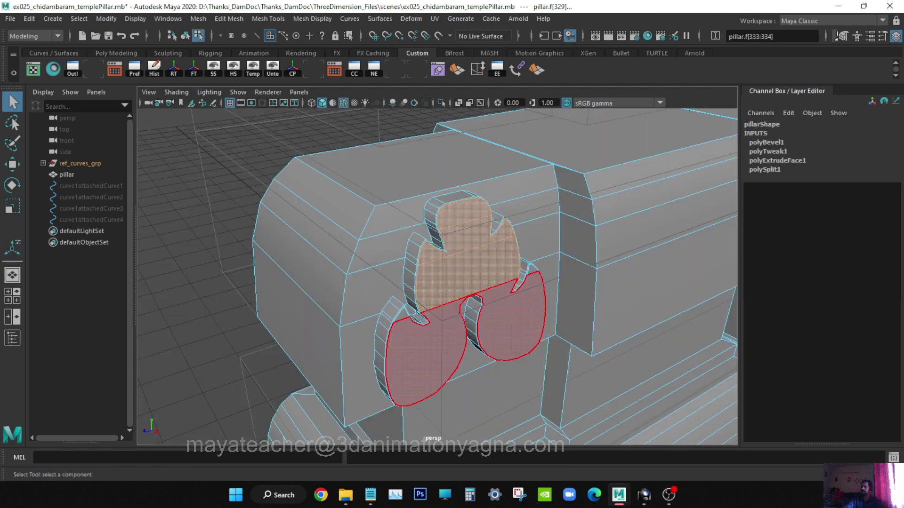
key(w)
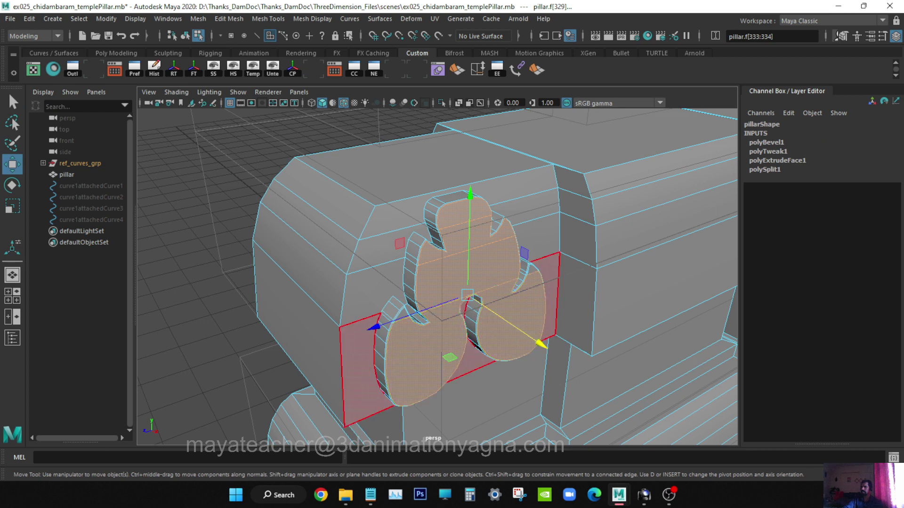
key(q)
shift+click(533, 270)
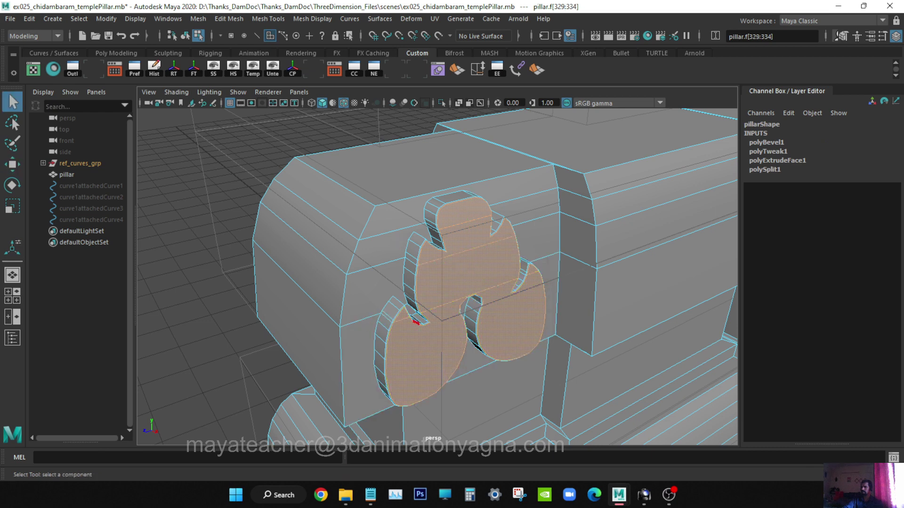
key(w)
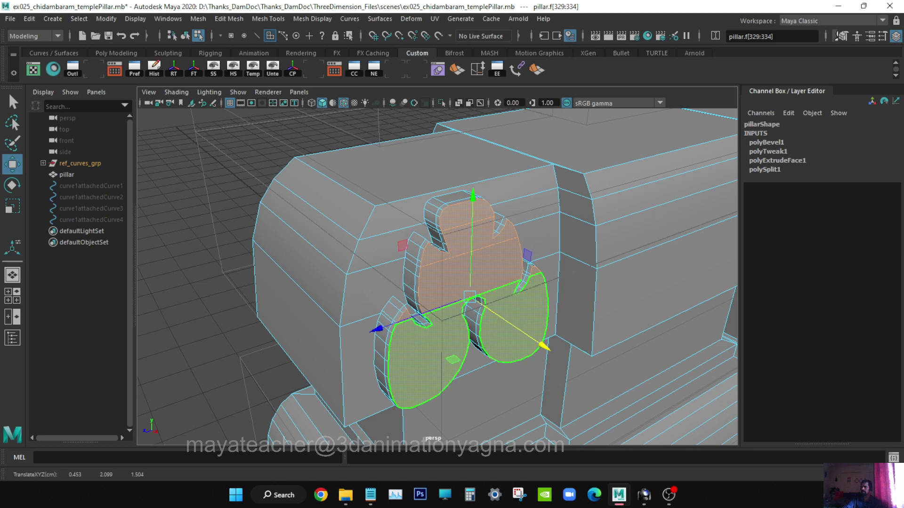
Step: Deselect the leaf faces and examine both sides of the pillar and the raised ornament from several angles
key(f)
alt+drag(523, 330, 409, 364)
key(q)
click(177, 157)
scroll(450, 337, down, 5)
alt+drag(555, 268, 421, 372)
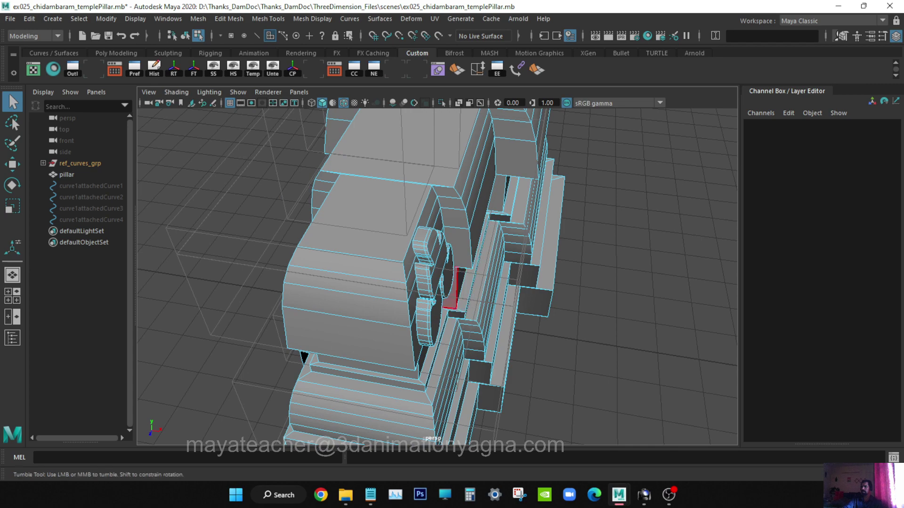
alt+drag(452, 294, 522, 297)
alt+drag(386, 301, 440, 266)
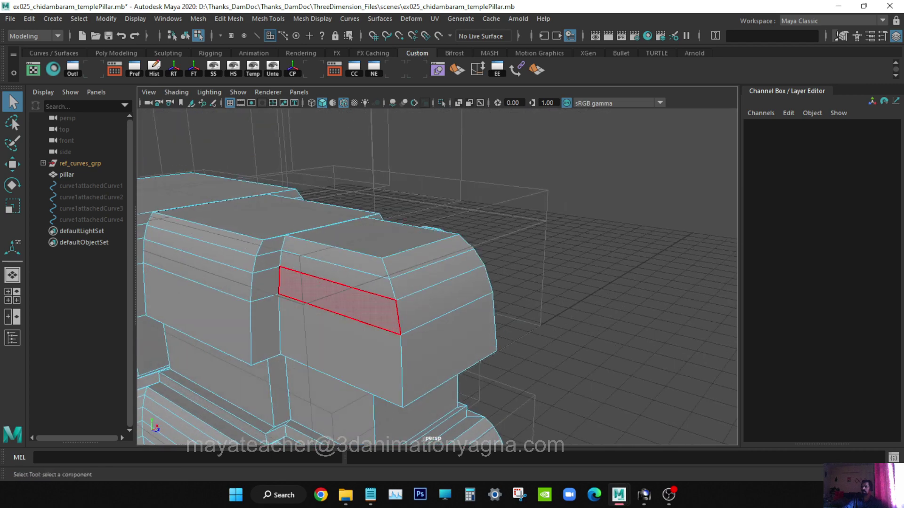
alt+drag(358, 301, 250, 318)
alt+drag(301, 306, 347, 353)
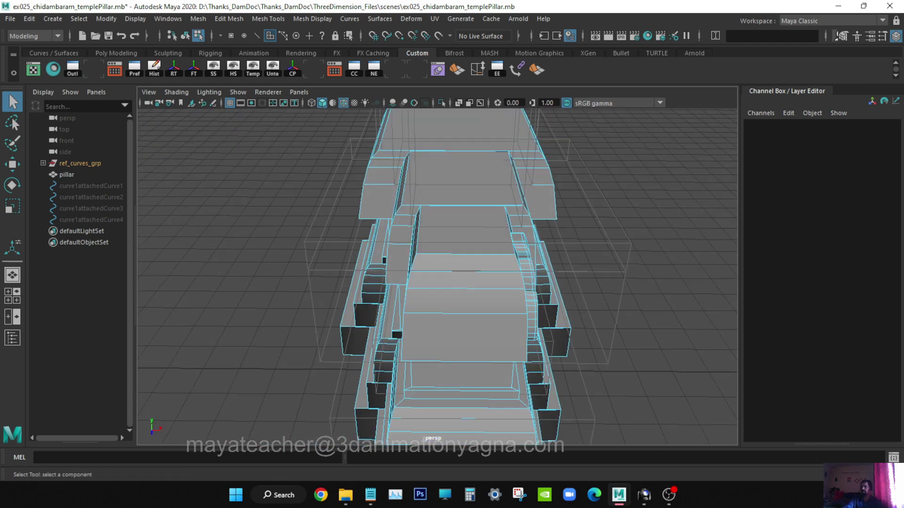
alt+drag(515, 240, 493, 230)
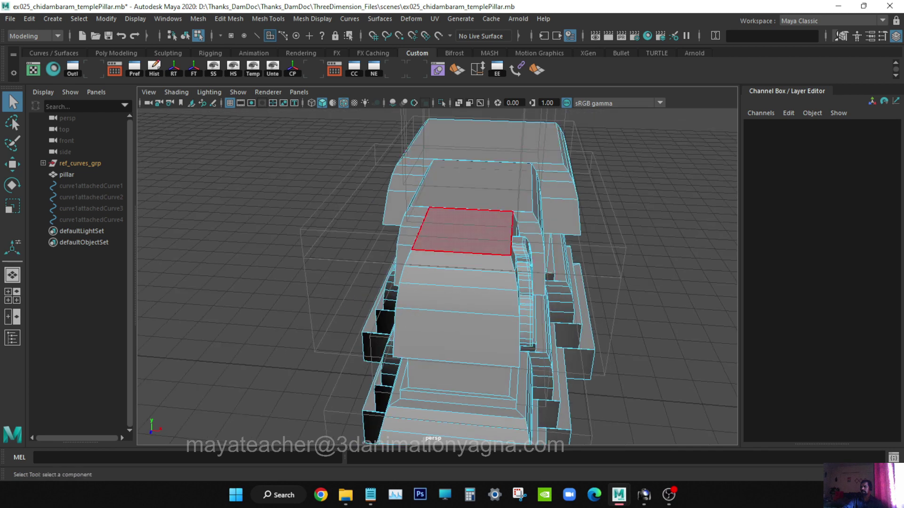
alt+drag(447, 247, 403, 273)
Step: In the top view, slice the whole pillar lengthwise through its centre with the Multi-Cut tool
key(space)
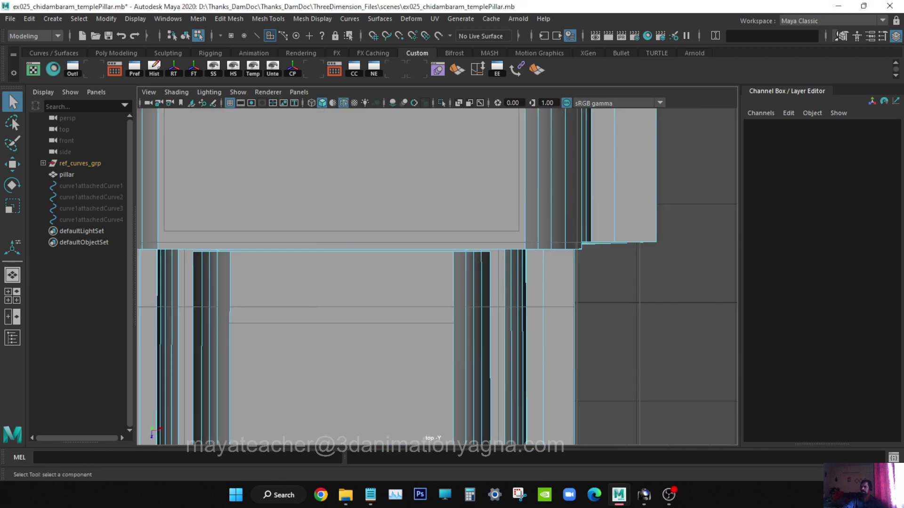
alt+right_drag(476, 283, 377, 282)
scroll(454, 283, down, 10)
scroll(459, 283, up, 5)
scroll(461, 285, up, 1)
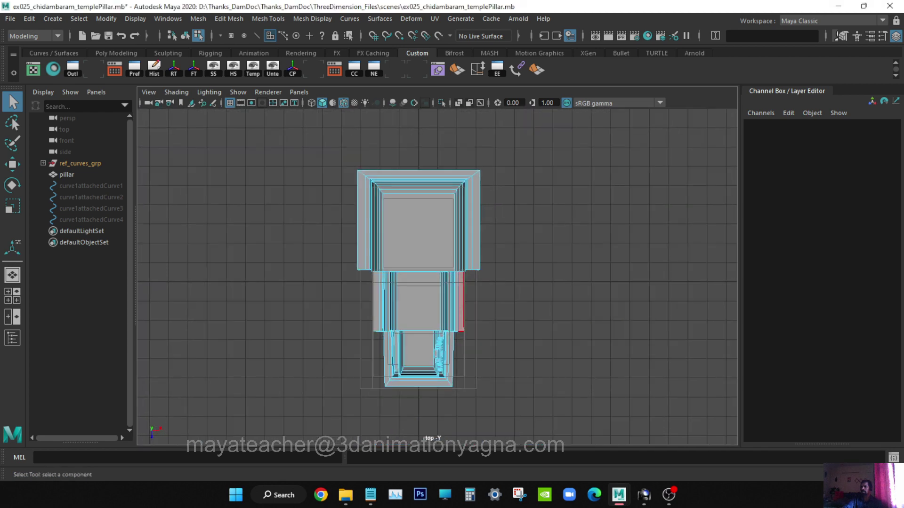
alt+middle_drag(463, 294, 468, 272)
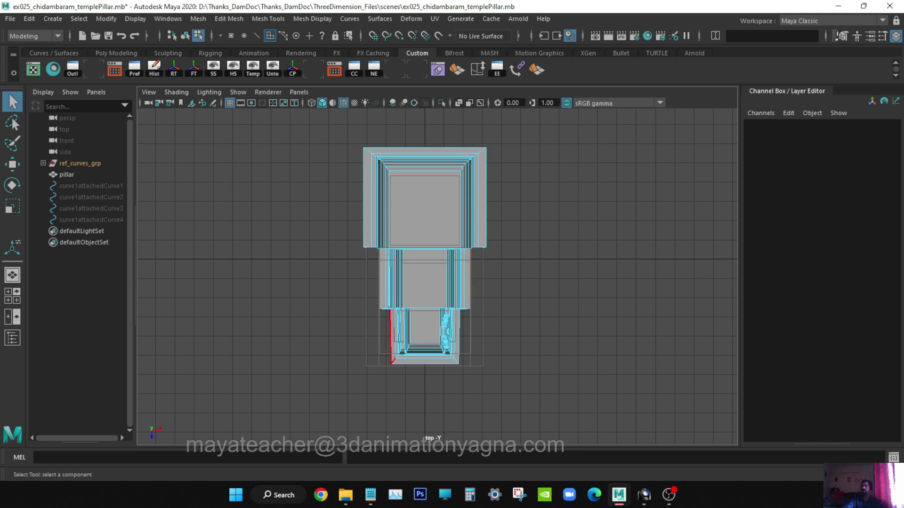
click(268, 19)
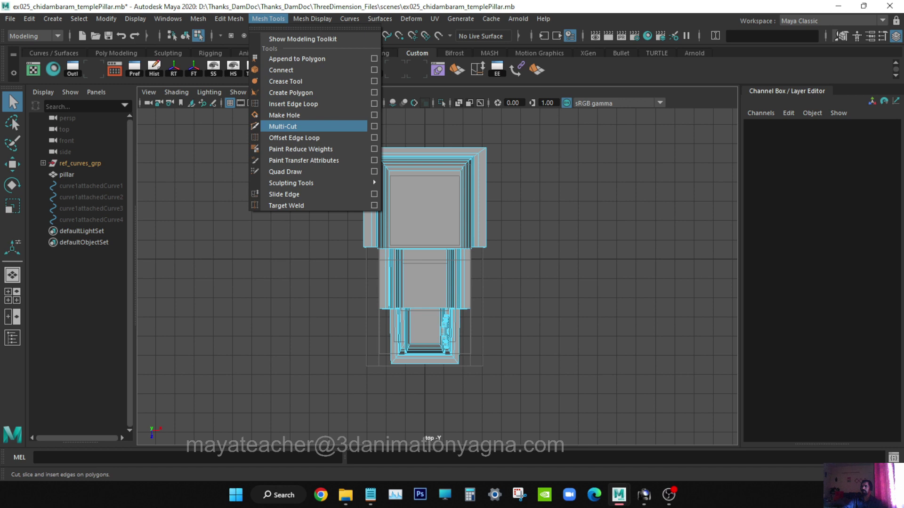
click(282, 126)
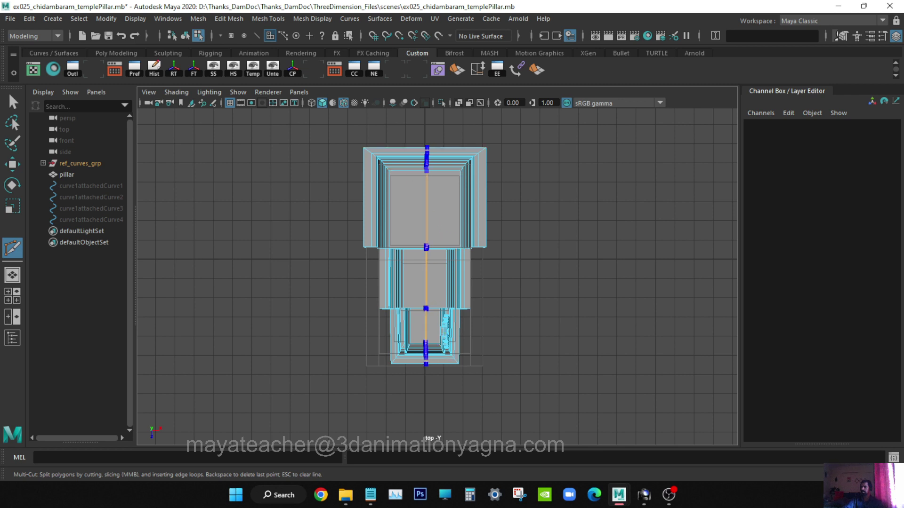
drag(427, 130, 425, 131)
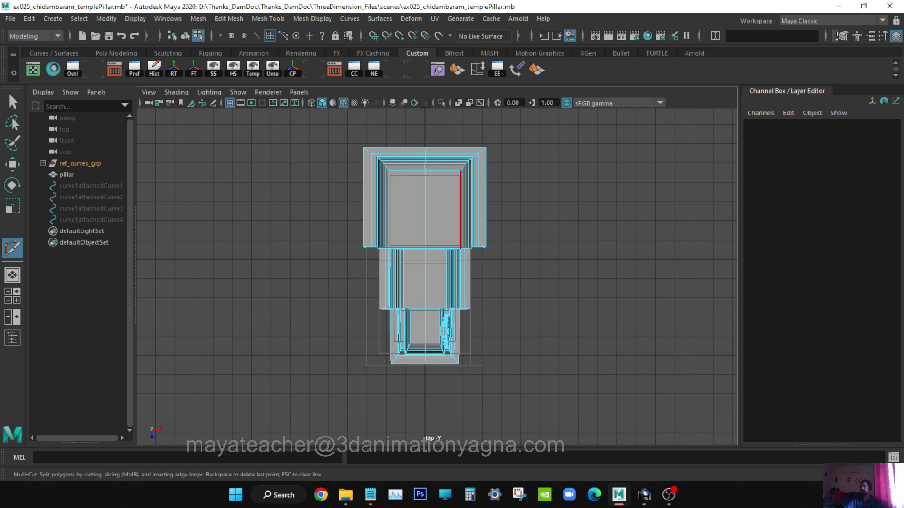
Step: Switch to edge selection, select the new centre edge loop and display the pillar in wireframe
key(q)
right_drag(414, 197, 421, 182)
double_click(425, 202)
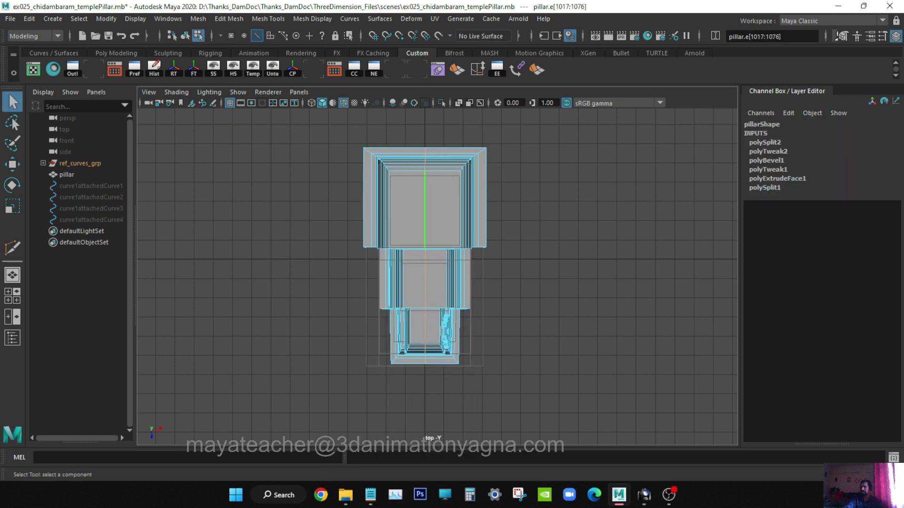
key(4)
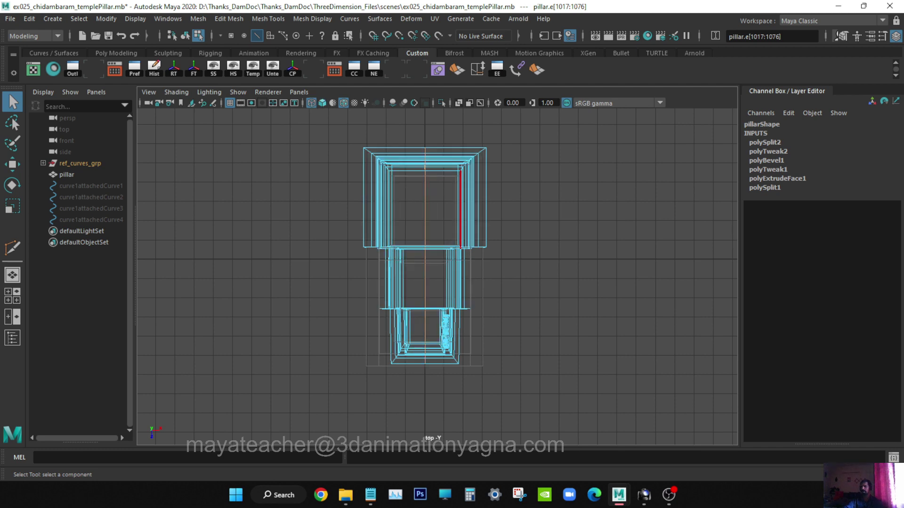
Step: Enlarge the top view workspace and scale the centre edge loop flat along the X axis
key(f)
key(ctrl+space)
key(a)
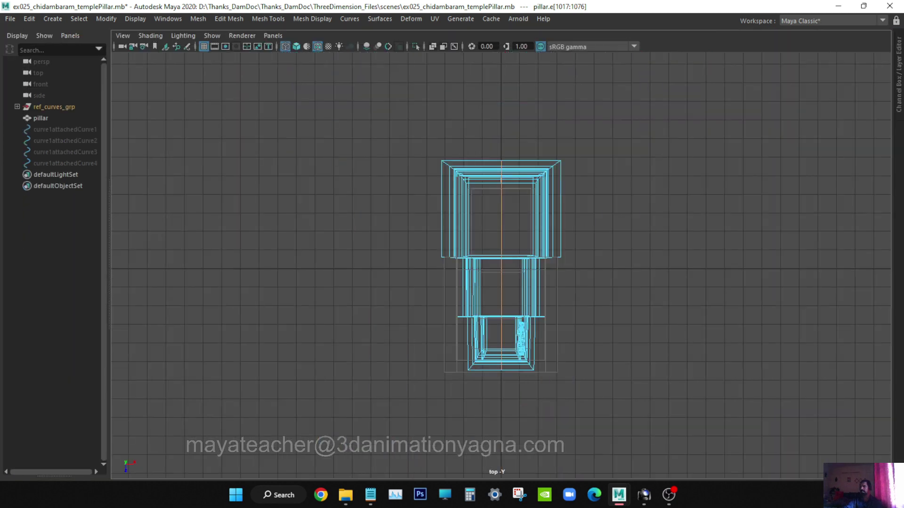
scroll(502, 266, up, 1)
alt+middle_drag(502, 266, 453, 266)
key(r)
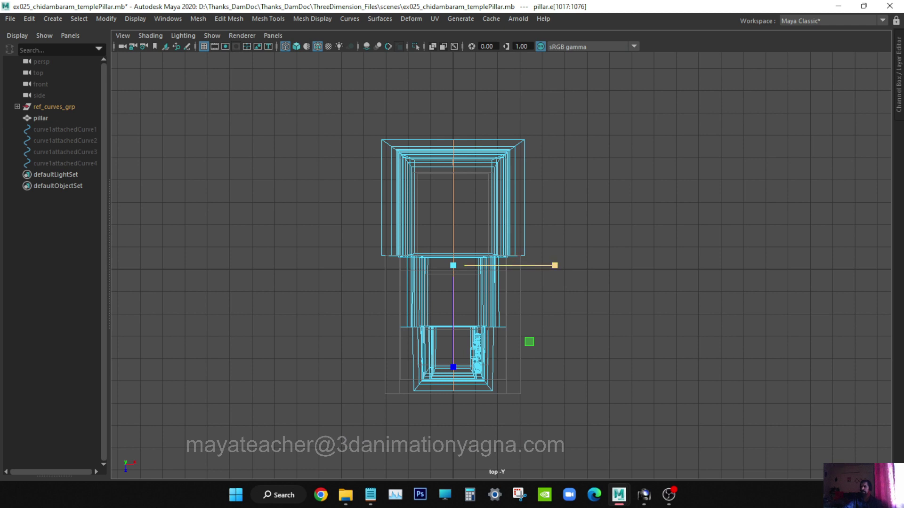
drag(525, 266, 453, 265)
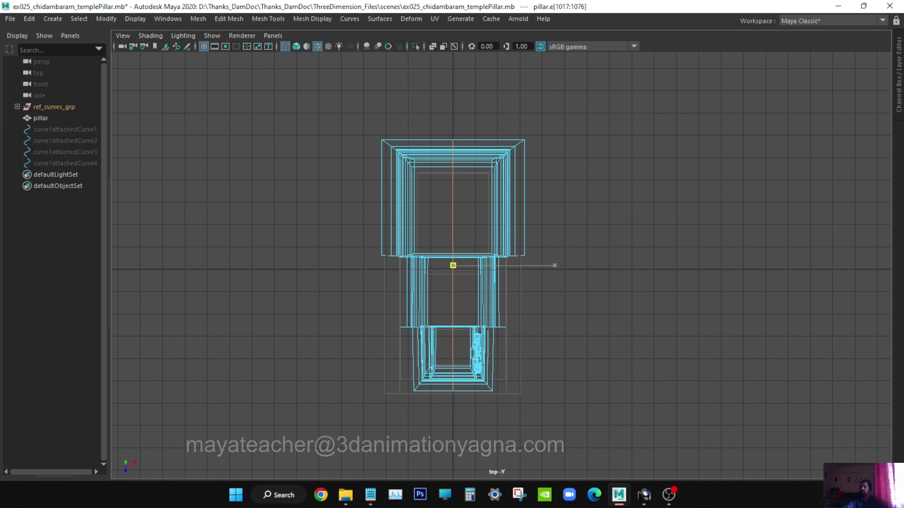
key(f)
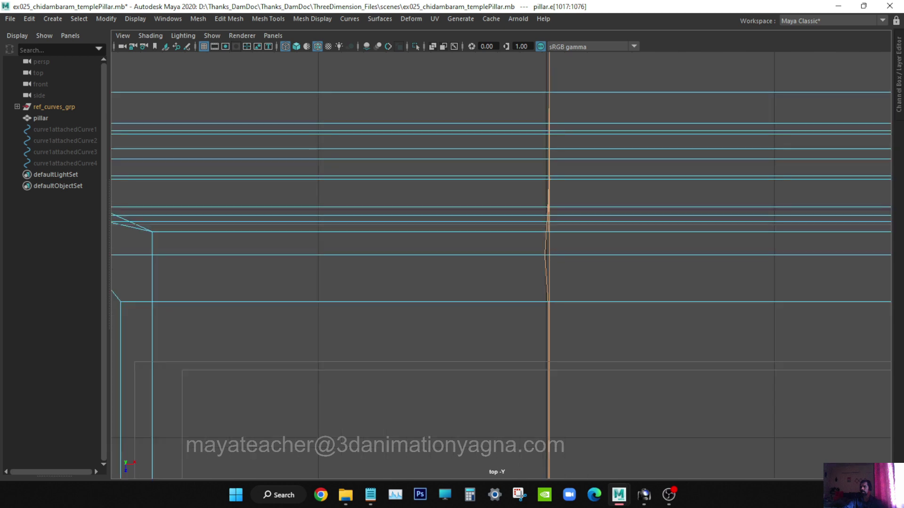
key(f)
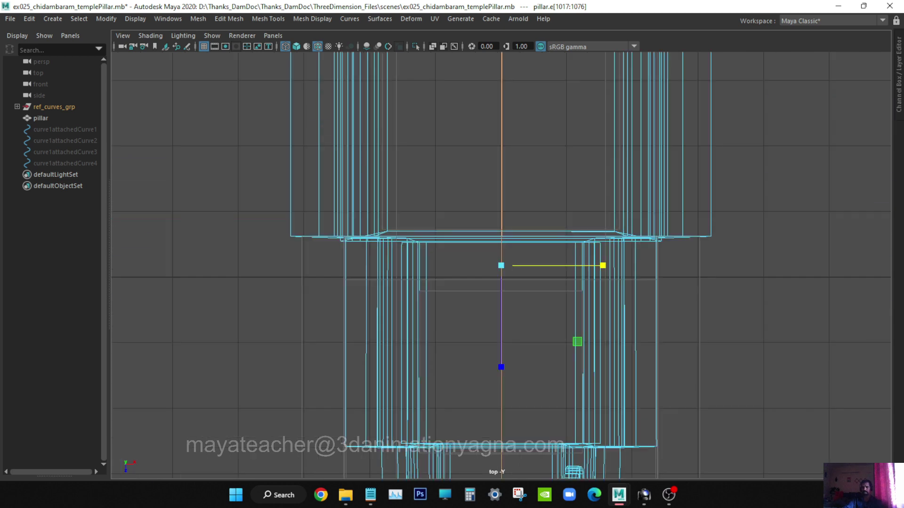
Step: Examine the selected centre edge loop against the grid's centre line up close in the top view
alt+right_drag(603, 266, 483, 265)
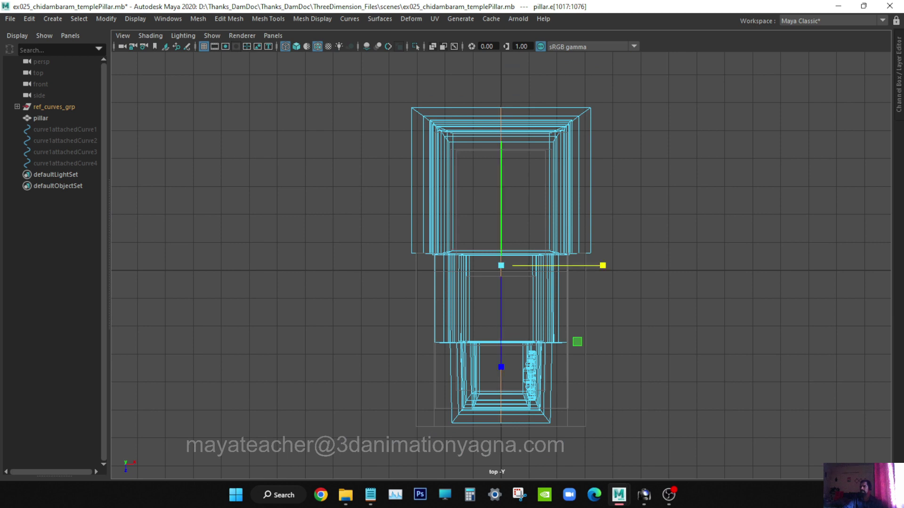
key(w)
key(f)
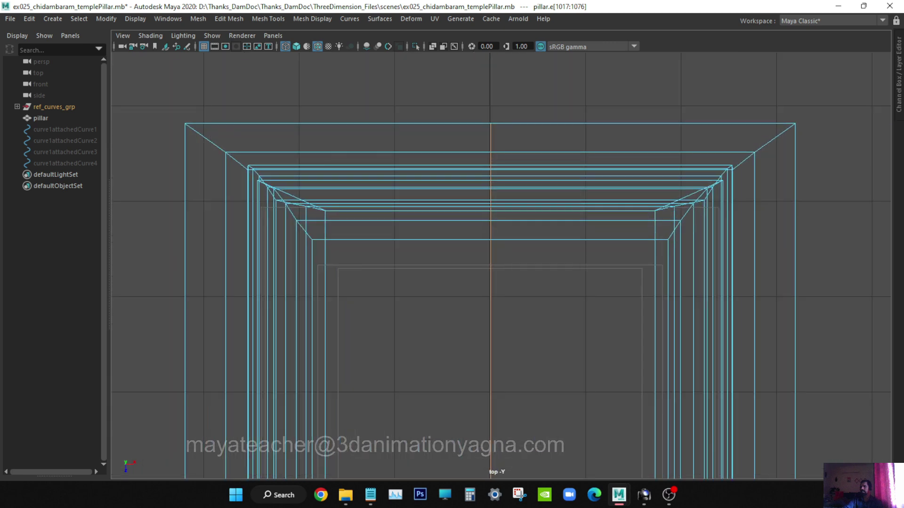
ctrl+alt+drag(478, 106, 539, 176)
alt+middle_drag(471, 292, 478, 242)
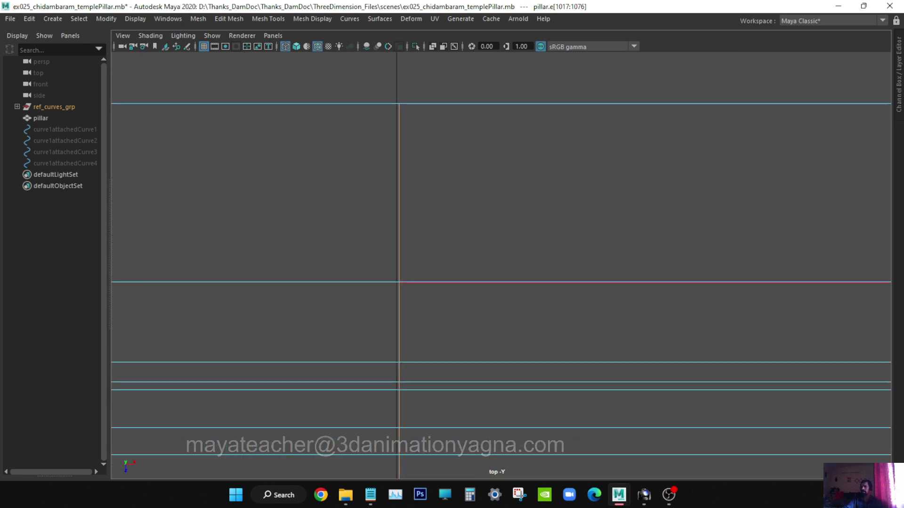
alt+right_drag(479, 242, 400, 245)
alt+middle_drag(400, 245, 400, 232)
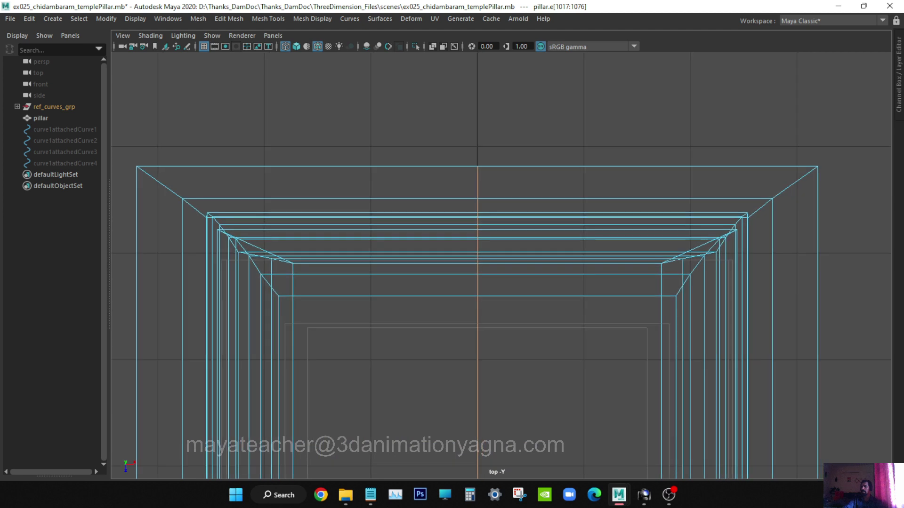
key(f)
ctrl+alt+drag(484, 251, 520, 281)
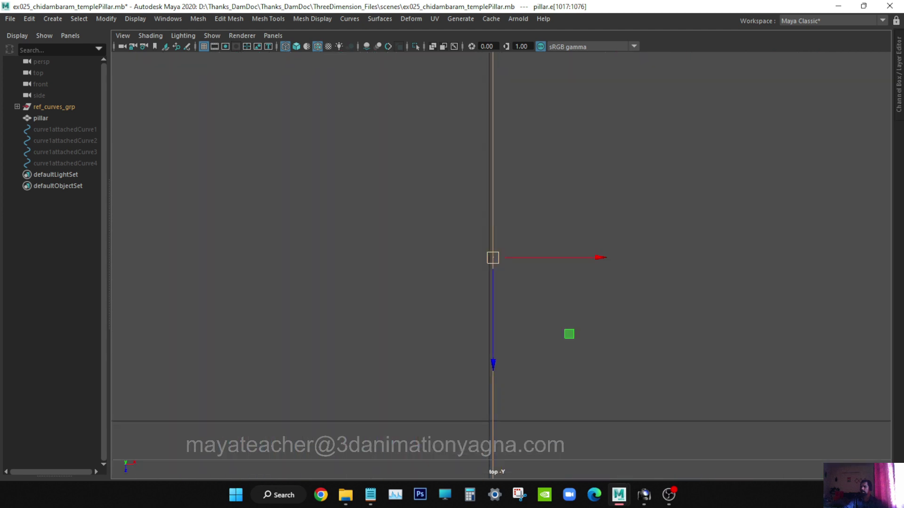
ctrl+alt+drag(440, 215, 523, 272)
alt+middle_drag(523, 272, 444, 179)
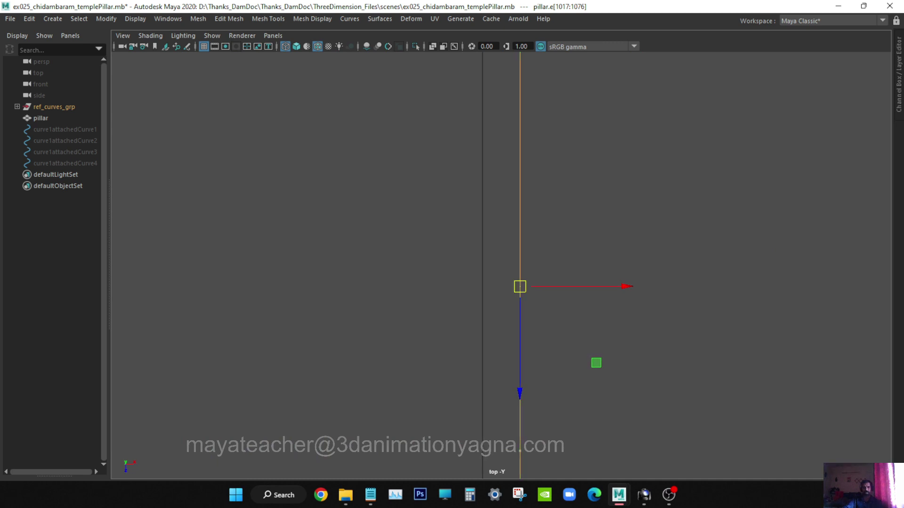
Step: Move the centre edge loop along X onto the grid's centre line with grid snapping, and switch the snapping off
key(ctrl+space)
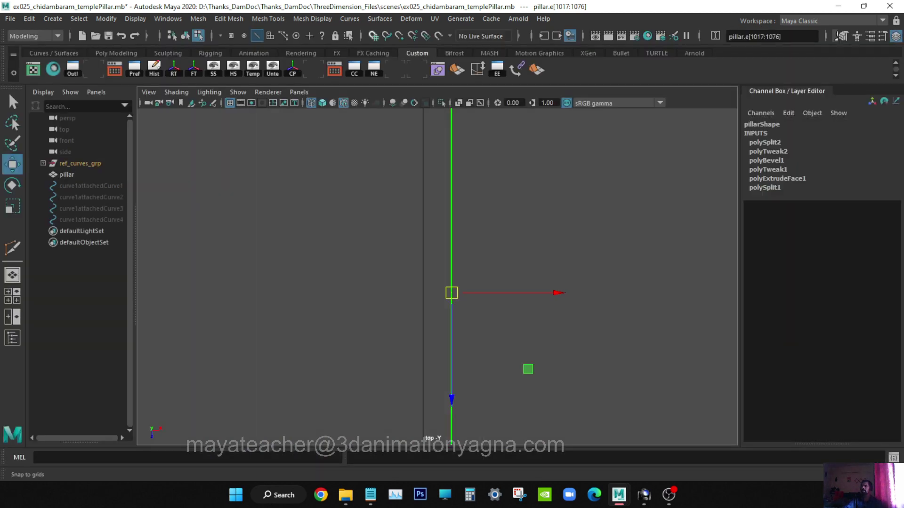
key(ctrl+space)
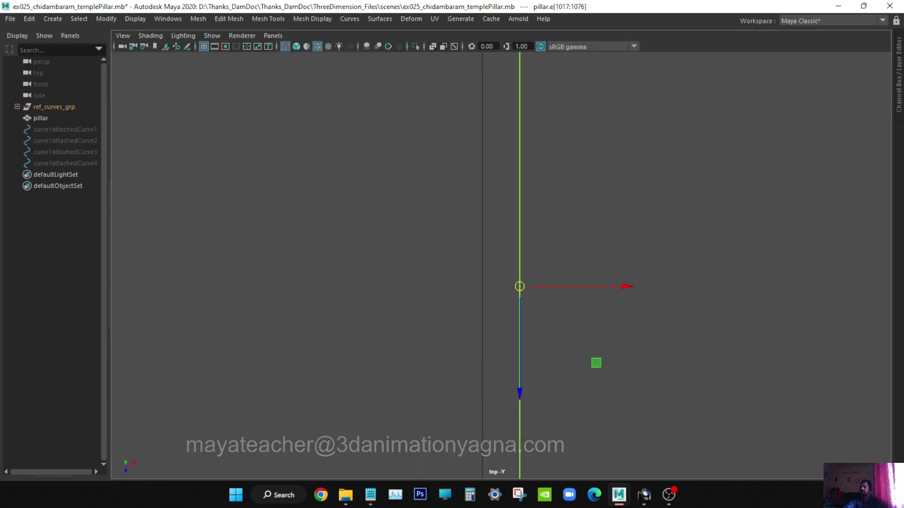
drag(611, 286, 575, 286)
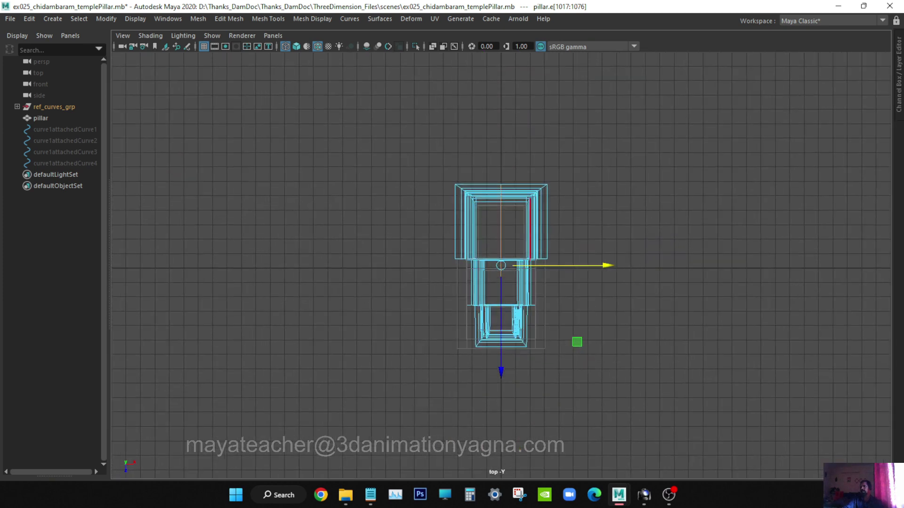
key(ctrl+space)
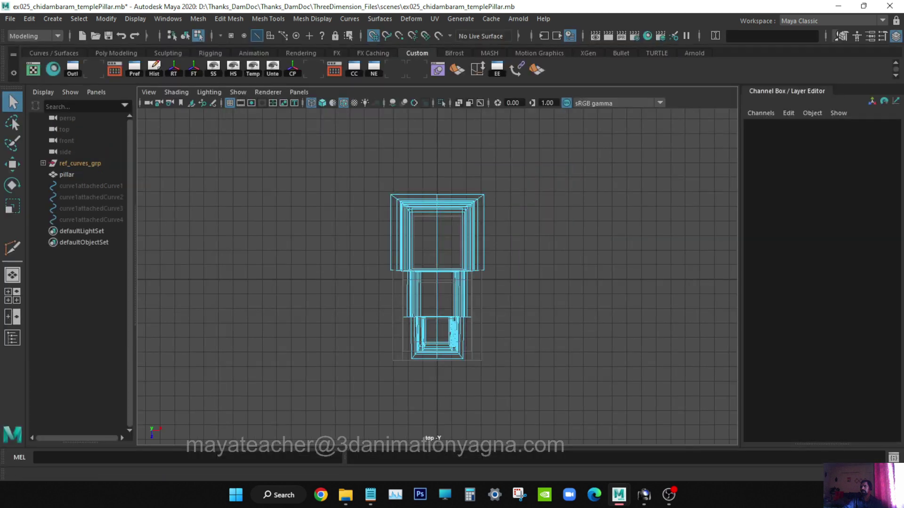
key(ctrl+space)
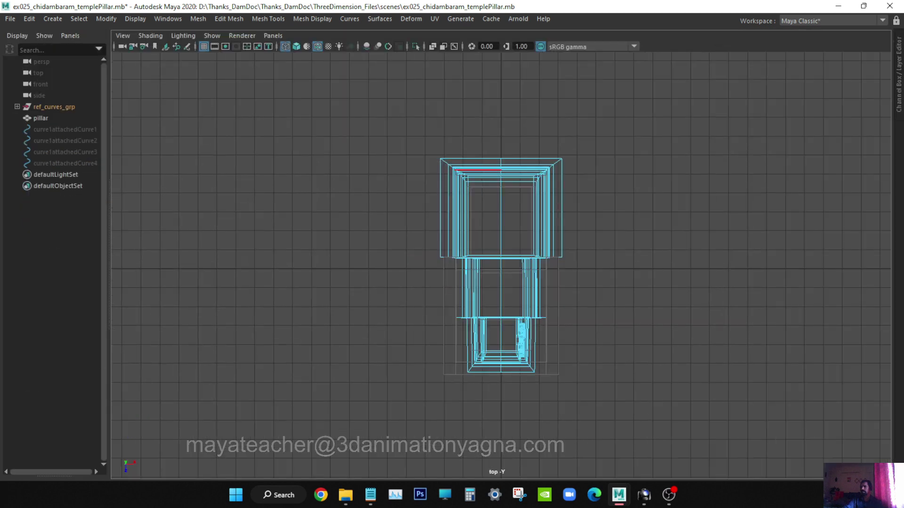
Step: Switch to face selection and delete all pillar faces on the half without the leaf ornament
right_click(474, 167)
click(472, 199)
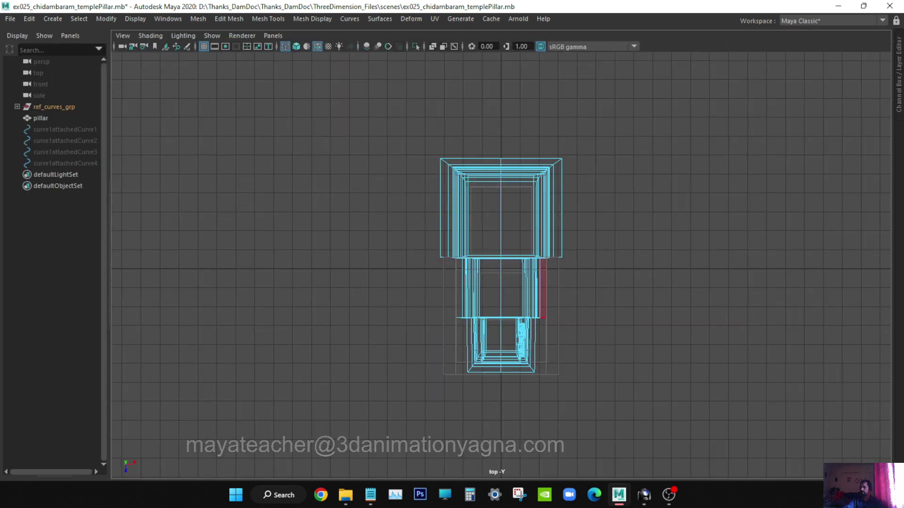
ctrl+alt+drag(449, 292, 596, 430)
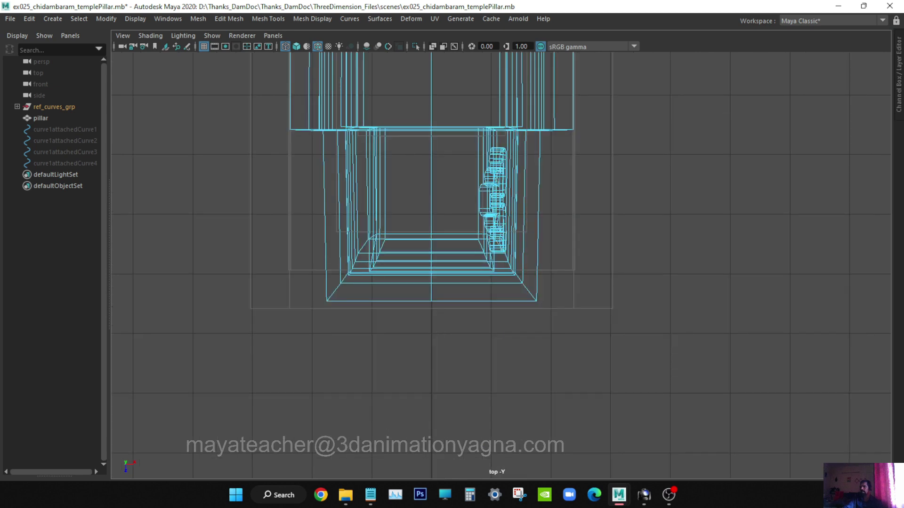
scroll(532, 215, down, 6)
alt+middle_drag(532, 215, 531, 258)
drag(361, 87, 474, 383)
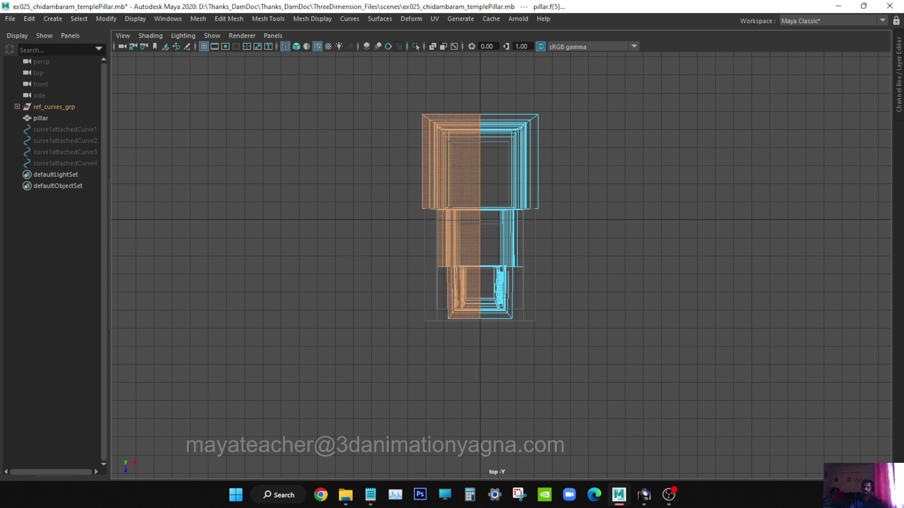
key(Delete)
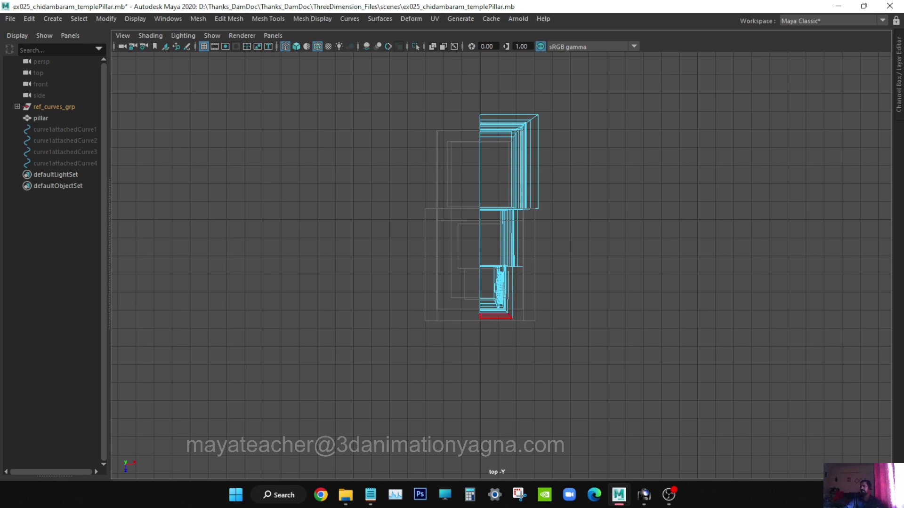
Step: Return to the perspective view, select the remaining half pillar as an object and duplicate it
key(space)
drag(483, 362, 490, 320)
alt+drag(542, 302, 428, 282)
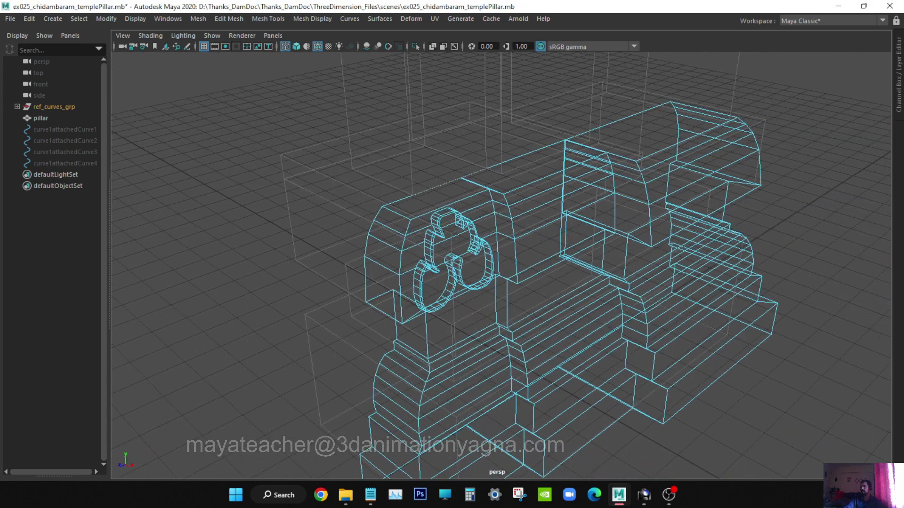
key(F8)
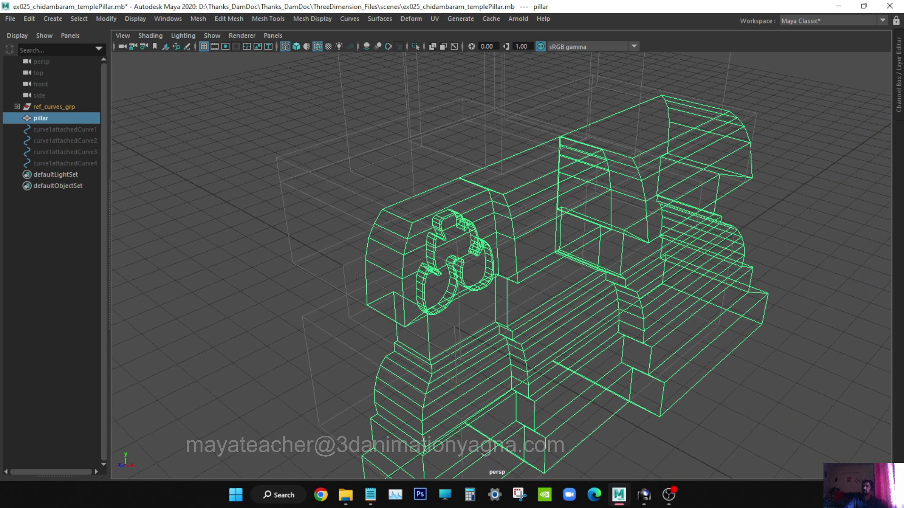
key(w)
scroll(499, 282, down, 2)
alt+drag(471, 291, 560, 294)
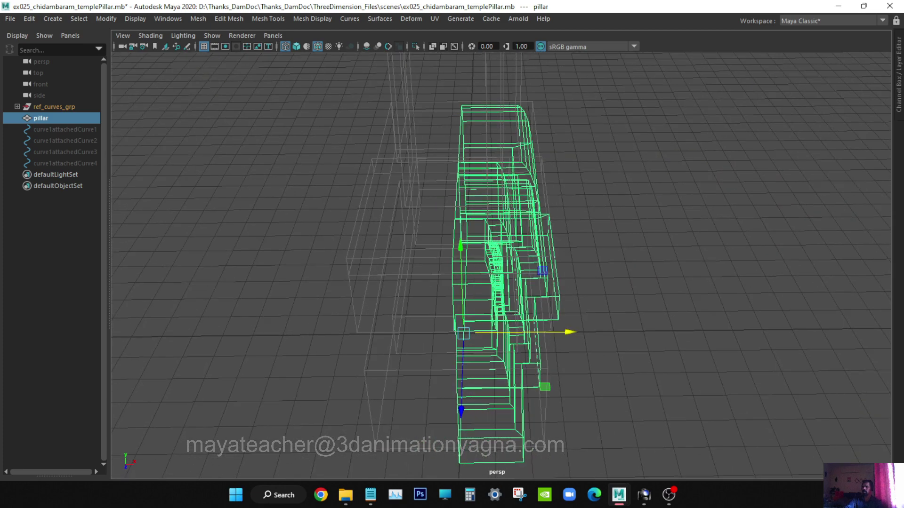
key(ctrl+d)
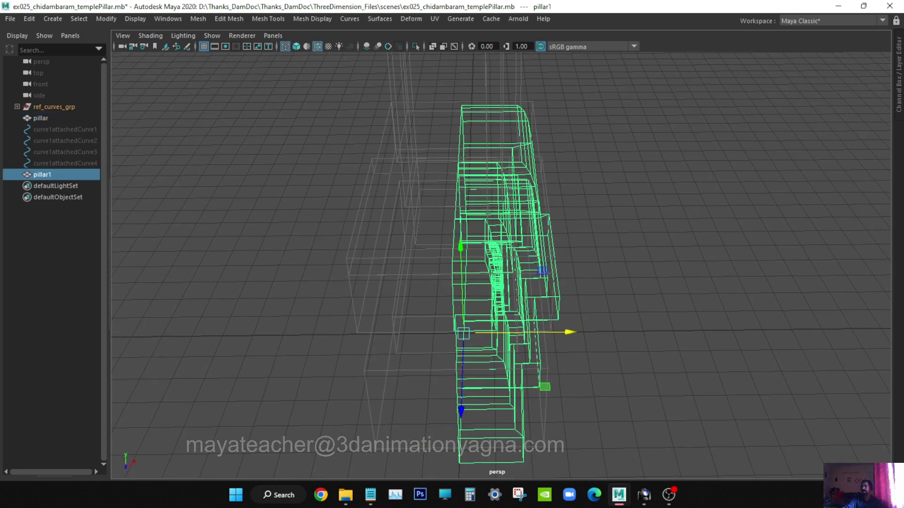
Step: Mirror the duplicated half by setting its Scale X to -1, and display the model shaded
key(ctrl+space)
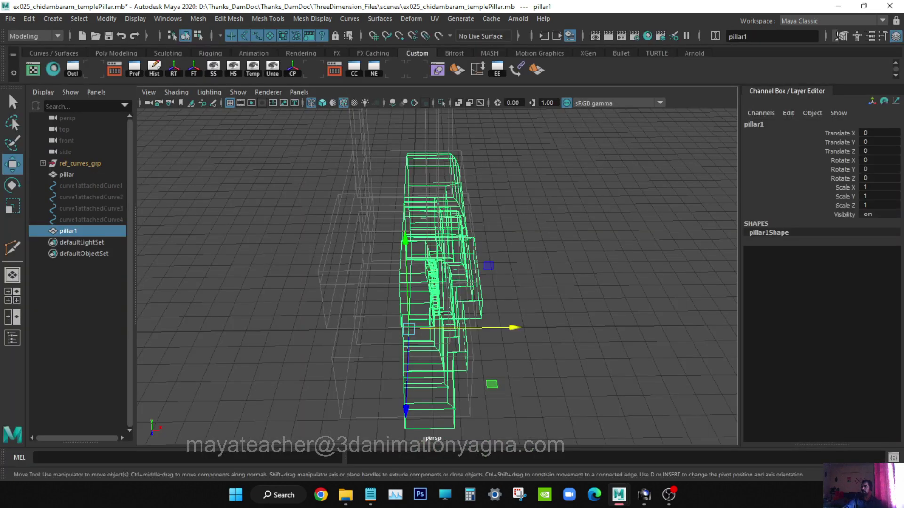
click(879, 187)
key(Return)
mouse_move(451, 273)
alt+mouse_down()
mouse_move(416, 278)
mouse_move(473, 247)
mouse_move(506, 249)
mouse_move(464, 252)
mouse_move(452, 271)
mouse_move(389, 292)
alt+mouse_up()
key(q)
key(5)
scroll(494, 249, up, 3)
key(w)
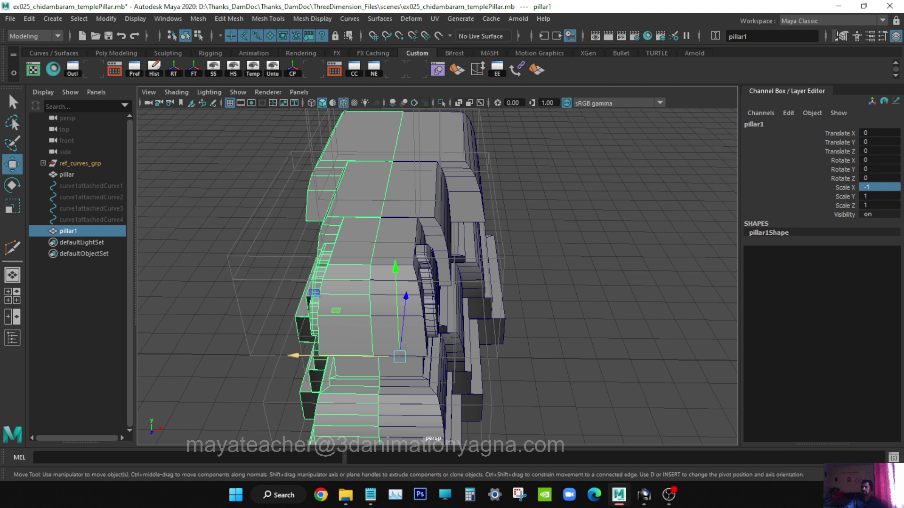
Step: Try moving the mirrored half away from the original along X and undo the move
drag(294, 356, 274, 356)
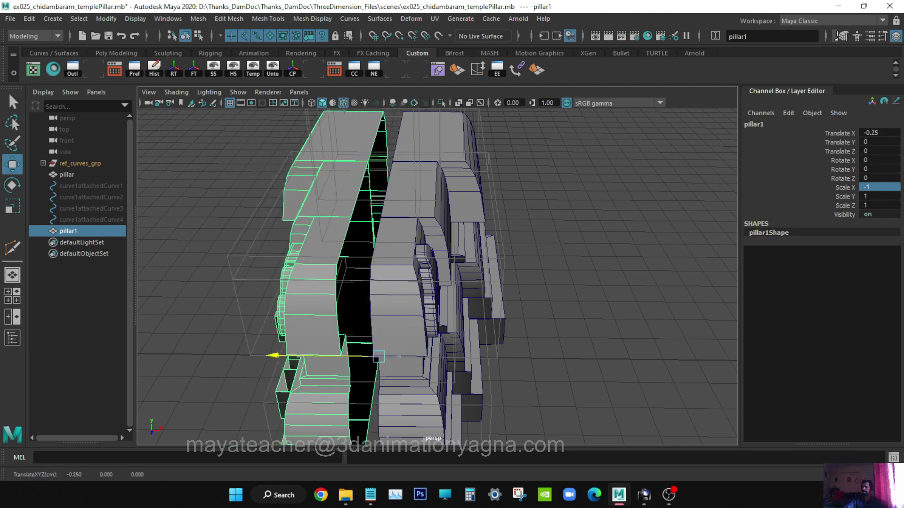
key(ctrl+z)
alt+drag(397, 296, 376, 298)
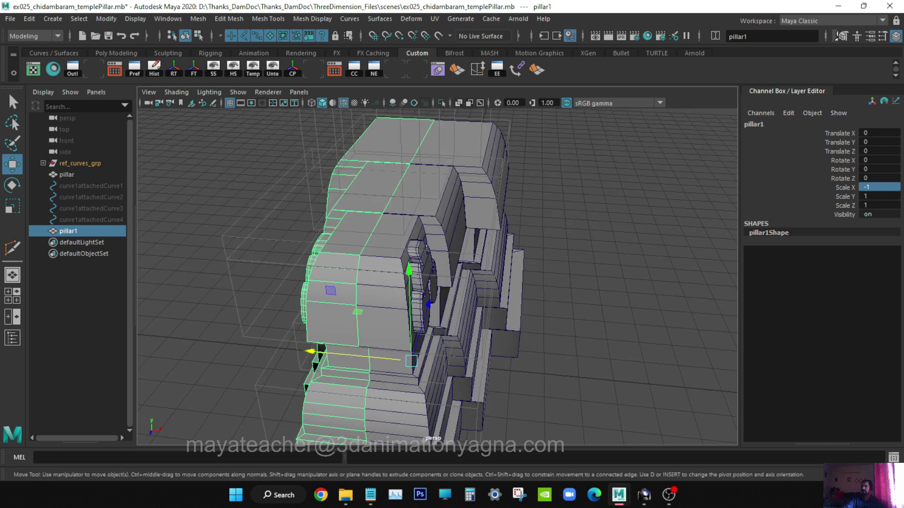
Step: Select both pillar halves and combine them into a single mesh
key(q)
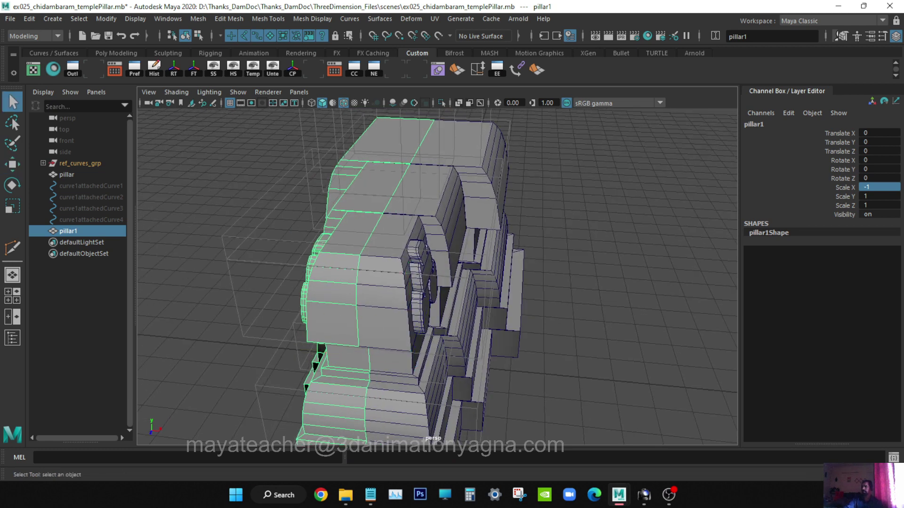
click(387, 297)
shift+click(333, 297)
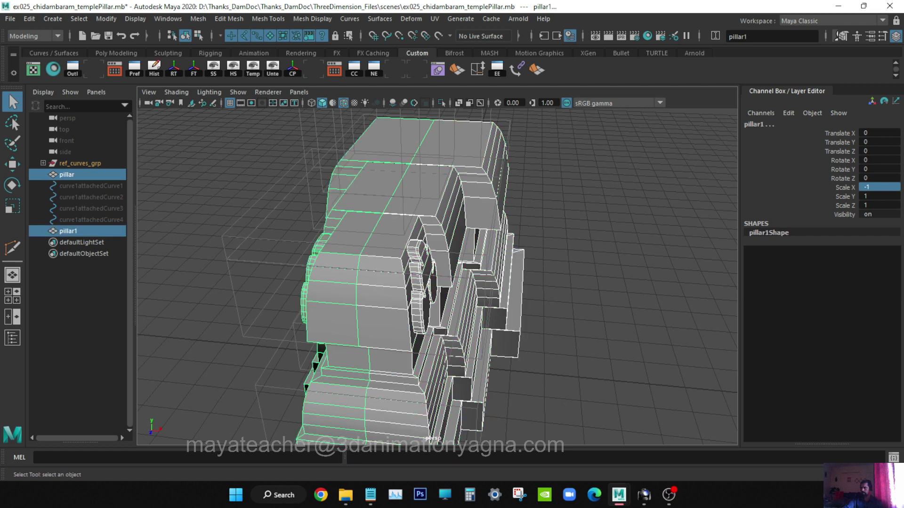
click(198, 18)
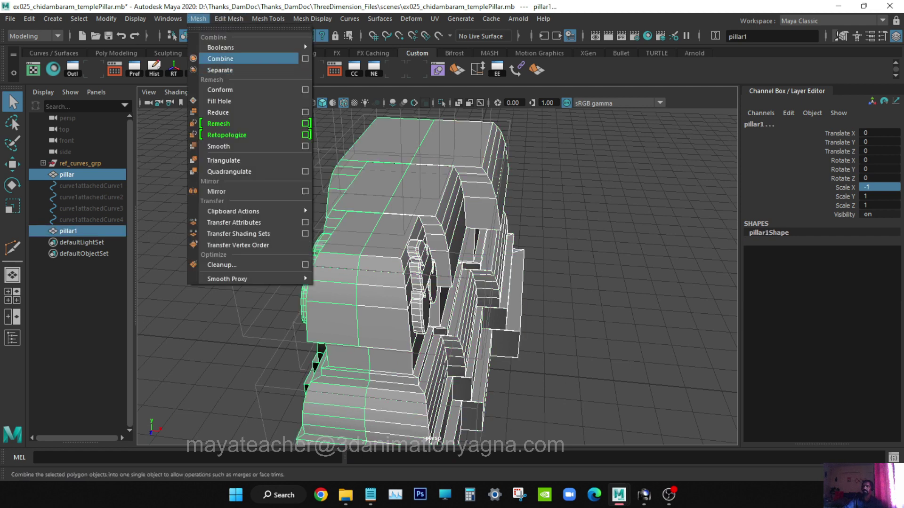
click(220, 58)
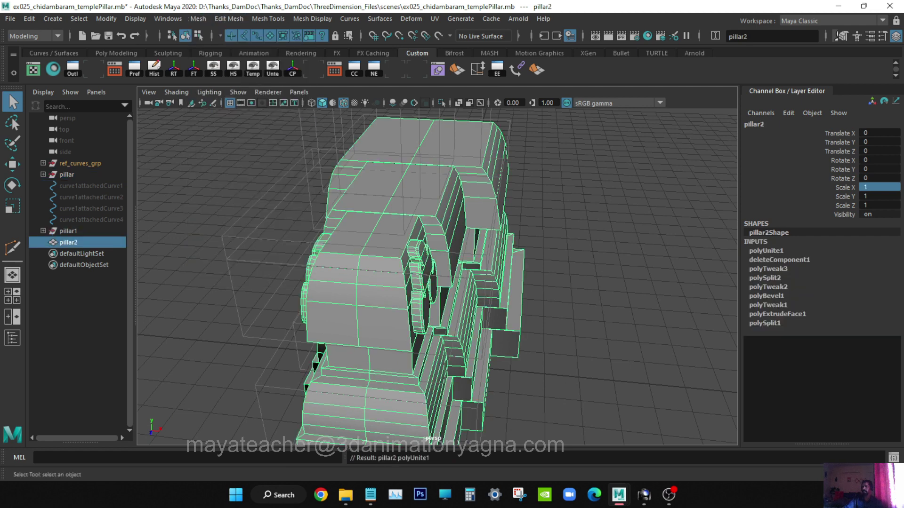
Step: Try moving the combined pillar along X to test that both halves belong together, and undo the move
alt+drag(509, 283, 556, 280)
click(555, 280)
click(400, 292)
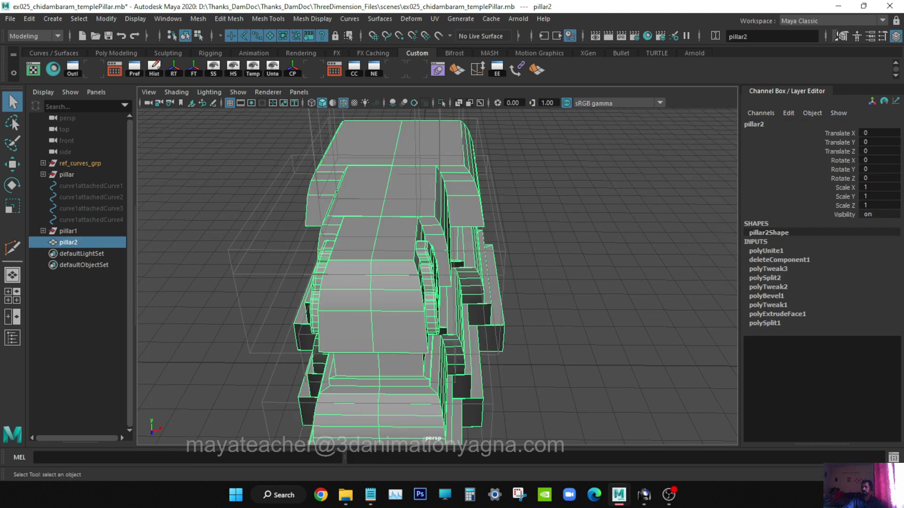
key(w)
mouse_move(501, 274)
mouse_down()
mouse_move(547, 274)
mouse_move(489, 275)
mouse_up()
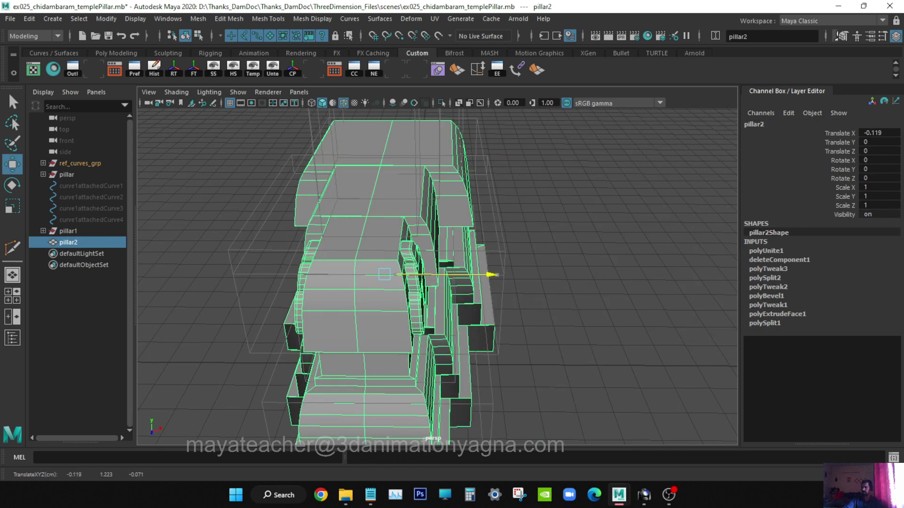
key(ctrl+z)
click(556, 281)
click(377, 292)
scroll(377, 292, up, 4)
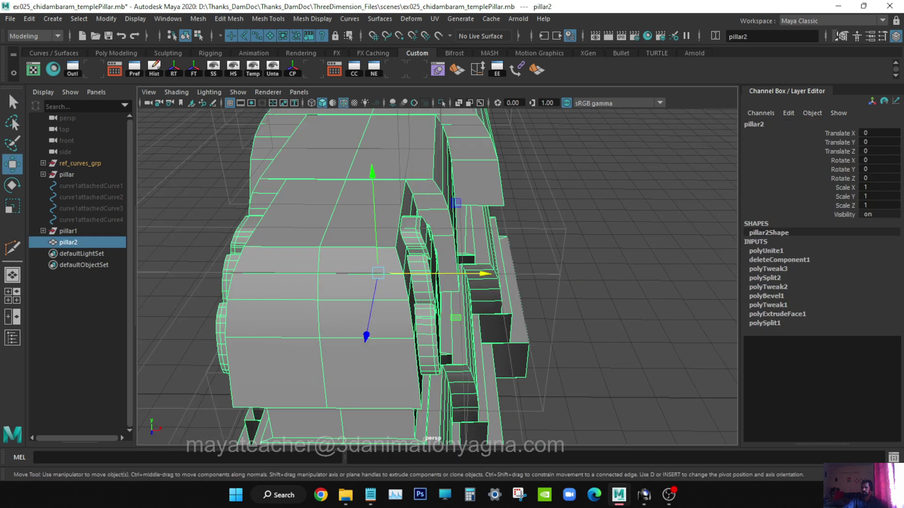
Step: Switch to vertex selection, try moving a vertex on the centre seam along X, and undo the move
alt+drag(376, 292, 419, 299)
scroll(419, 299, up, 5)
right_drag(482, 176, 426, 175)
click(456, 244)
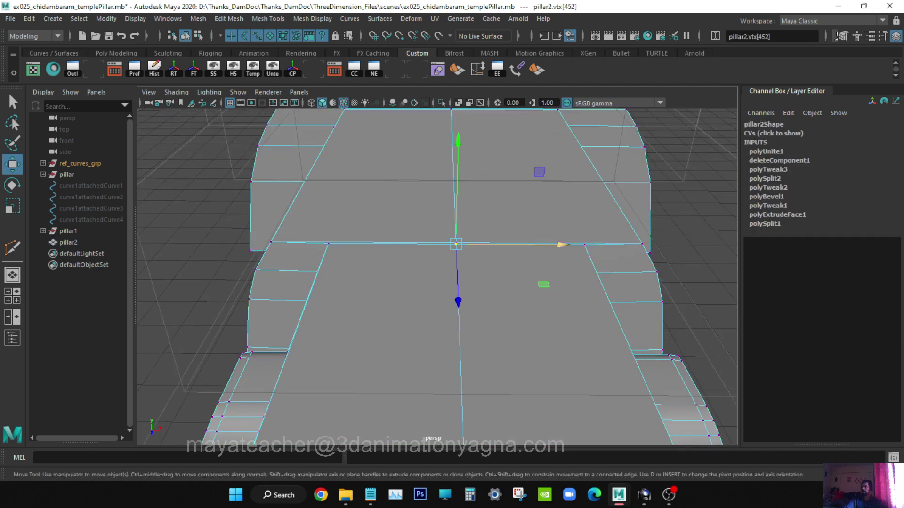
drag(560, 244, 636, 245)
key(ctrl+z)
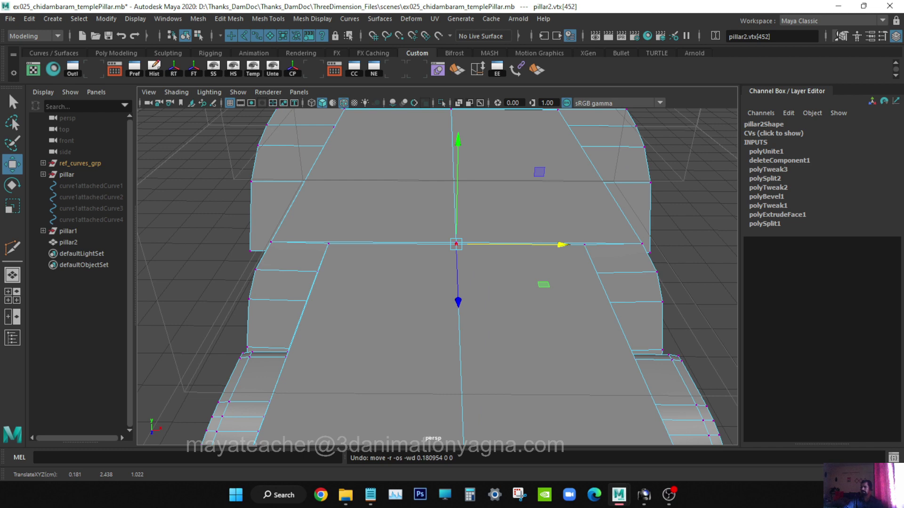
Step: Switch to face selection, try moving a face beside the centre seam along X, undo the move and clear the selection
click(585, 244)
right_drag(527, 300, 527, 217)
click(529, 282)
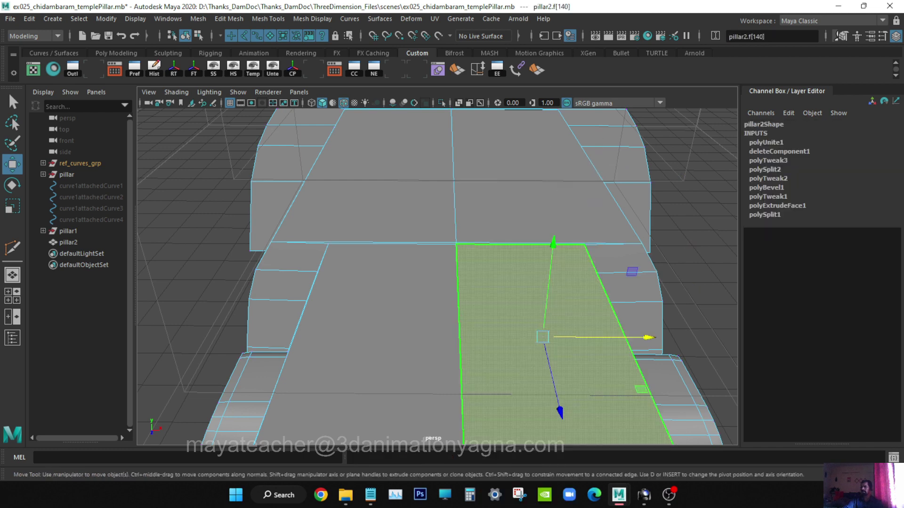
click(415, 294)
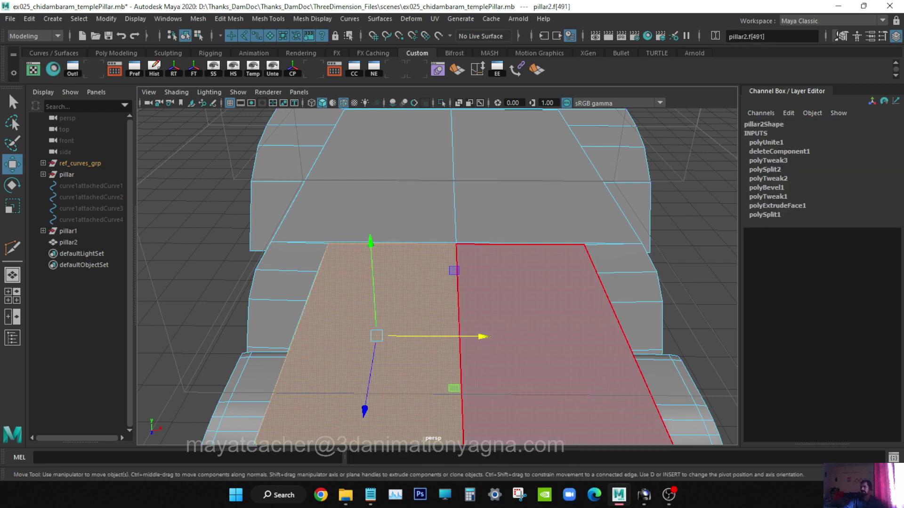
click(523, 294)
drag(648, 337, 698, 337)
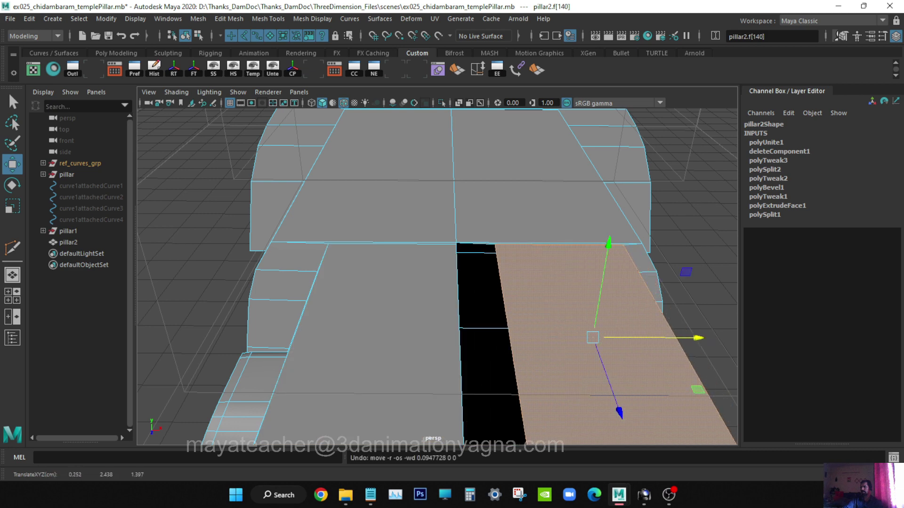
key(ctrl+z)
click(698, 325)
Step: Select the whole combined pillar as an object and merge its vertices with a distance threshold of 0.01
scroll(640, 327, down, 4)
alt+drag(560, 306, 555, 258)
scroll(541, 306, down, 5)
key(space)
key(q)
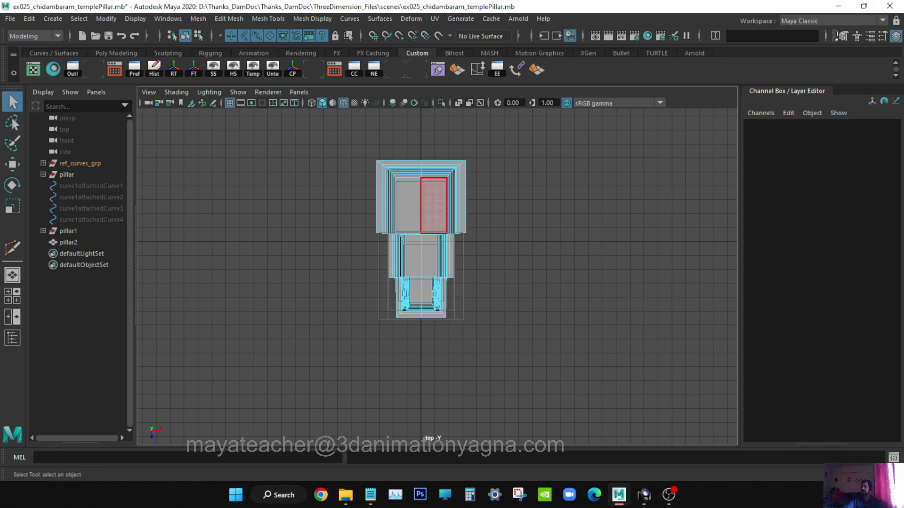
mouse_move(427, 171)
right_down()
mouse_move(405, 167)
mouse_move(427, 171)
right_up()
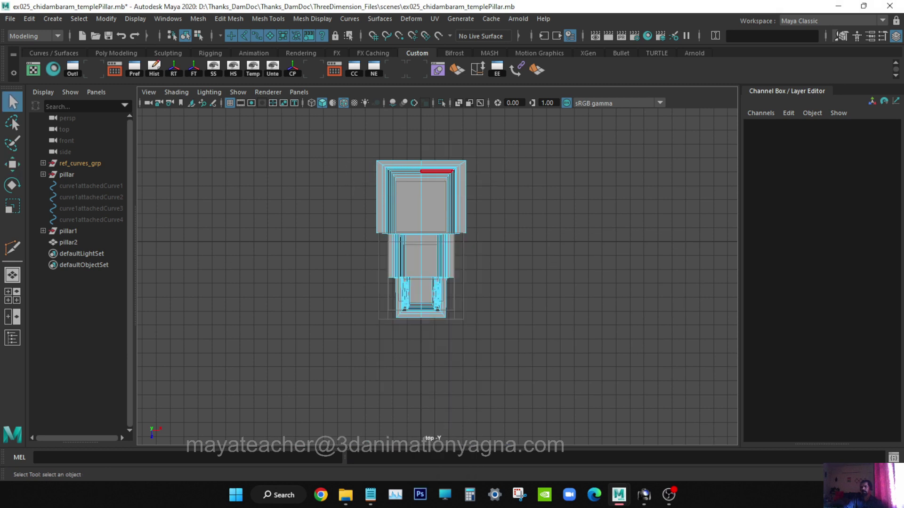
key(F8)
key(F8)
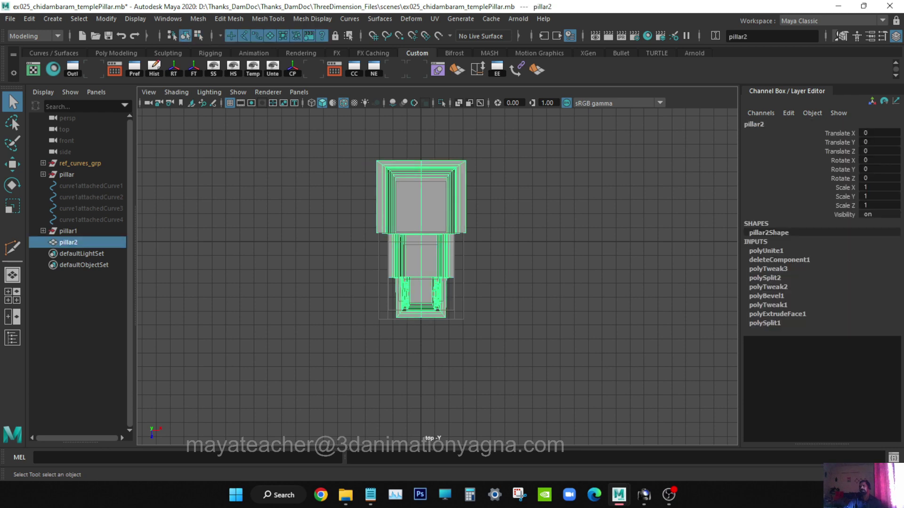
key(space)
drag(486, 230, 486, 200)
alt+drag(532, 311, 414, 271)
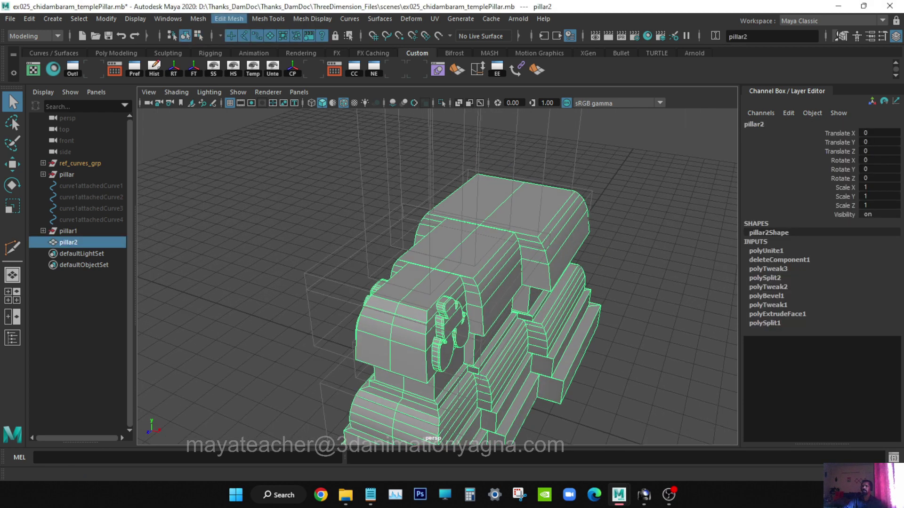
click(228, 18)
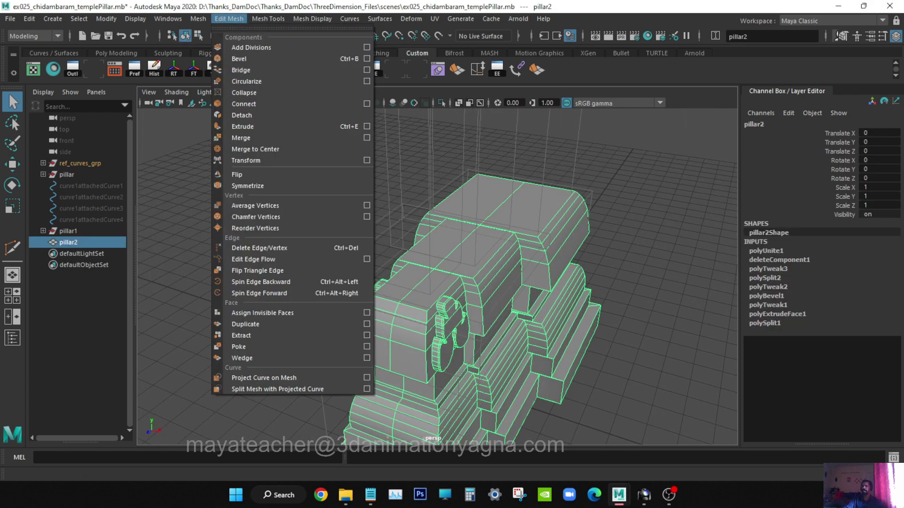
click(264, 137)
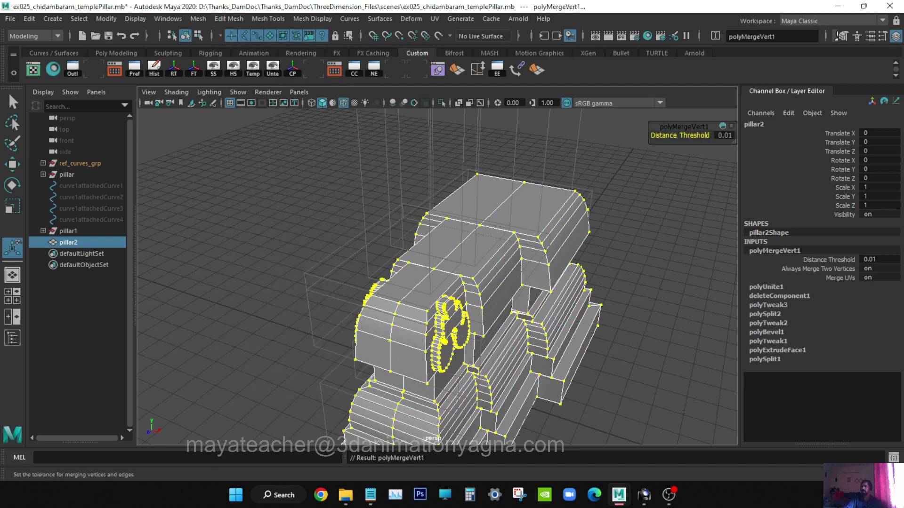
Step: Examine the merged vertices along the centre seam on the top faces of the pillar
alt+drag(438, 283, 372, 268)
alt+right_drag(372, 268, 414, 270)
alt+middle_drag(415, 282, 374, 255)
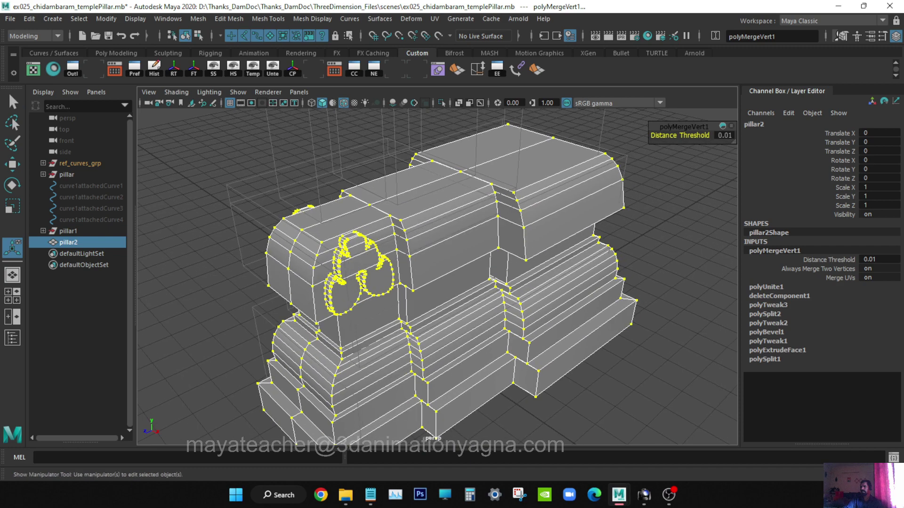
alt+drag(374, 254, 393, 282)
alt+right_drag(393, 283, 475, 287)
alt+middle_drag(423, 244, 457, 339)
alt+drag(457, 339, 445, 363)
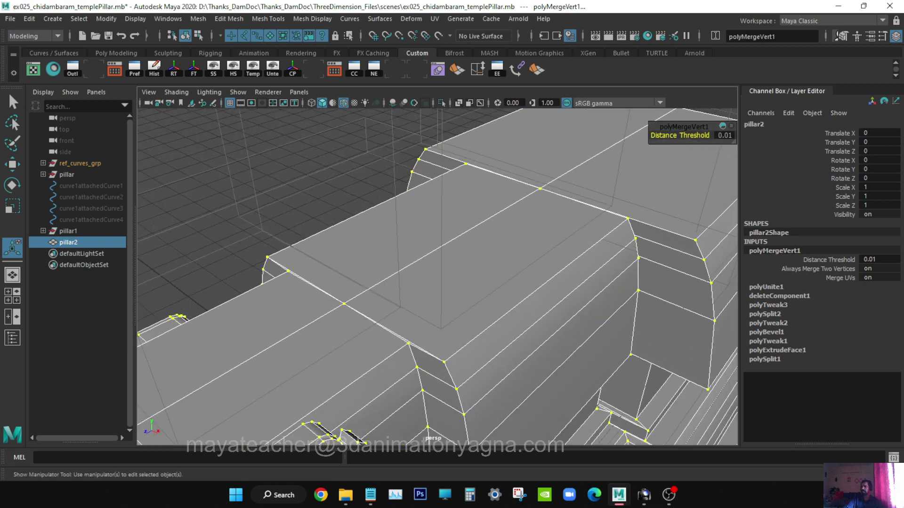
alt+right_drag(444, 301, 499, 303)
alt+middle_drag(499, 273, 414, 332)
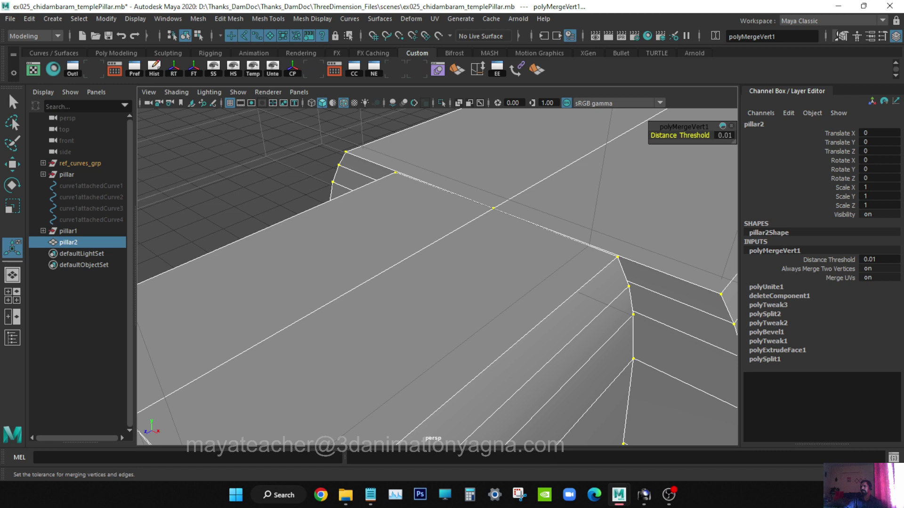
Step: Switch to vertex selection, try moving two centre-seam vertices along X one after the other, and undo each move
key(q)
key(F8)
alt+drag(438, 264, 443, 301)
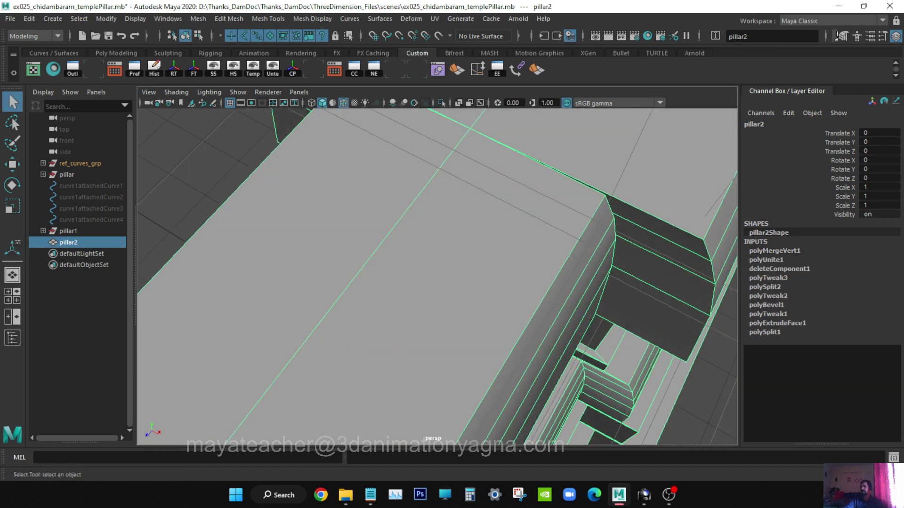
right_drag(464, 157, 412, 154)
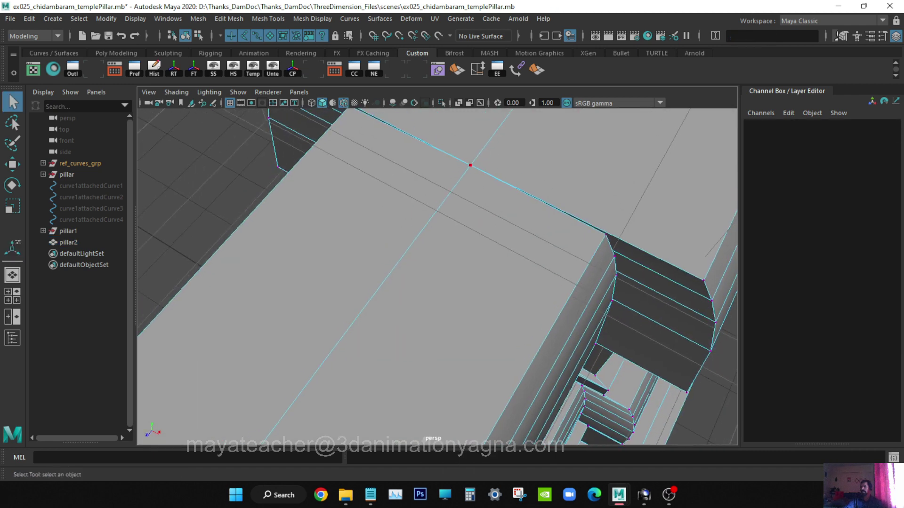
click(470, 165)
key(w)
drag(562, 211, 541, 201)
key(ctrl+z)
alt+middle_drag(414, 325, 499, 198)
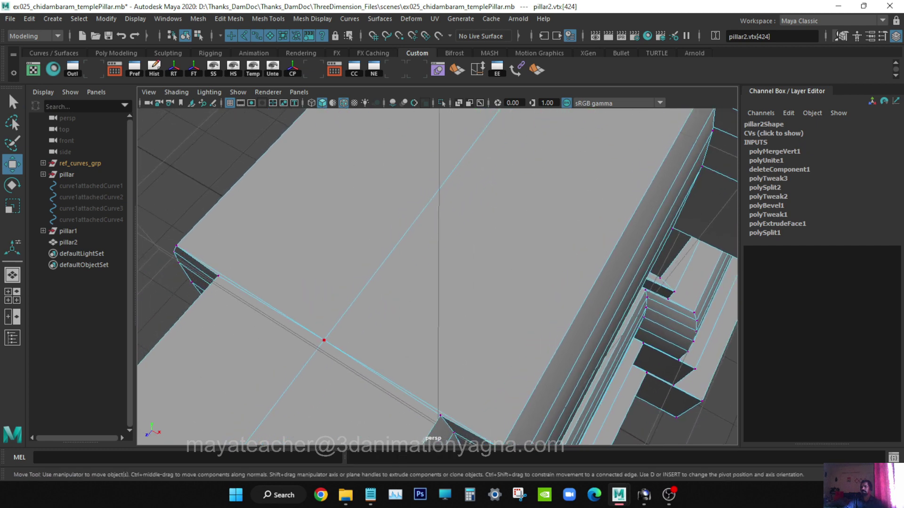
click(324, 339)
mouse_move(412, 395)
mouse_down()
mouse_move(468, 430)
mouse_move(425, 404)
mouse_up()
key(ctrl+z)
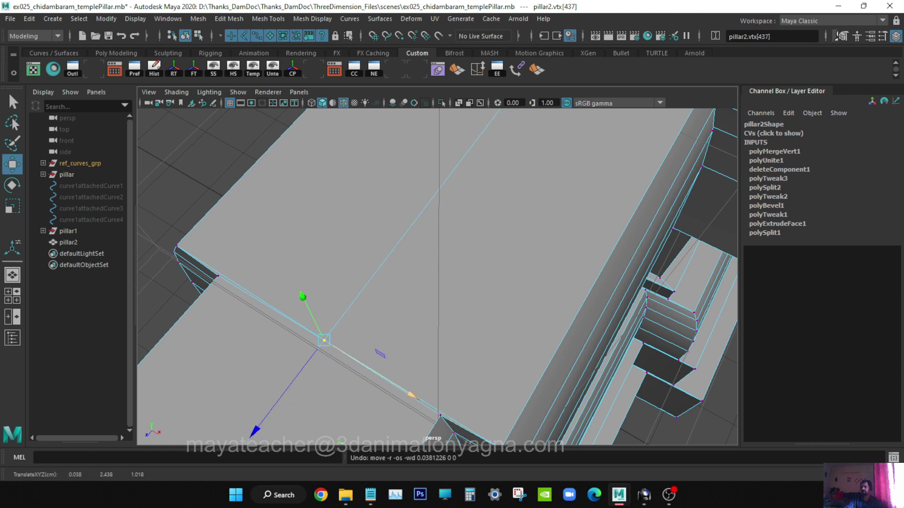
Step: Switch to edge selection, select the centre seam's edge loop and inspect it around the pillar
scroll(452, 376, down, 4)
alt+drag(474, 361, 475, 353)
key(q)
right_drag(432, 183, 430, 152)
click(439, 230)
scroll(485, 279, down, 5)
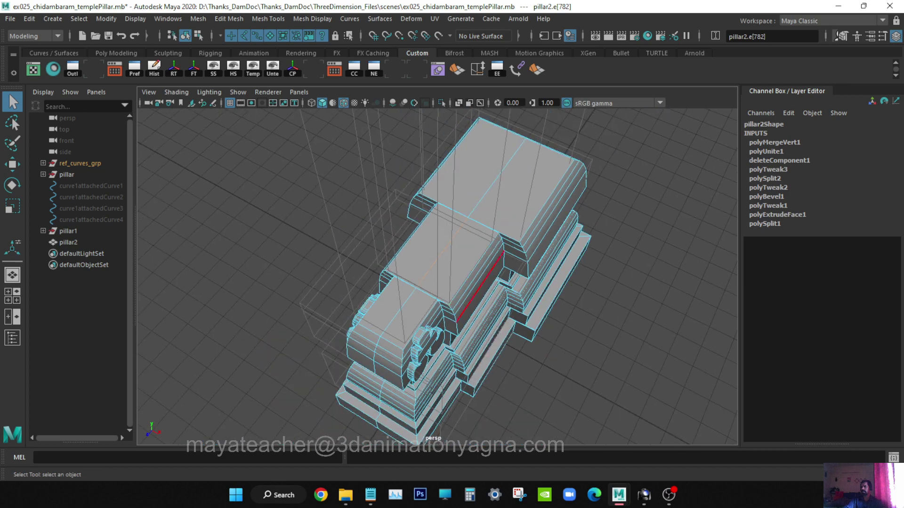
alt+drag(484, 278, 459, 254)
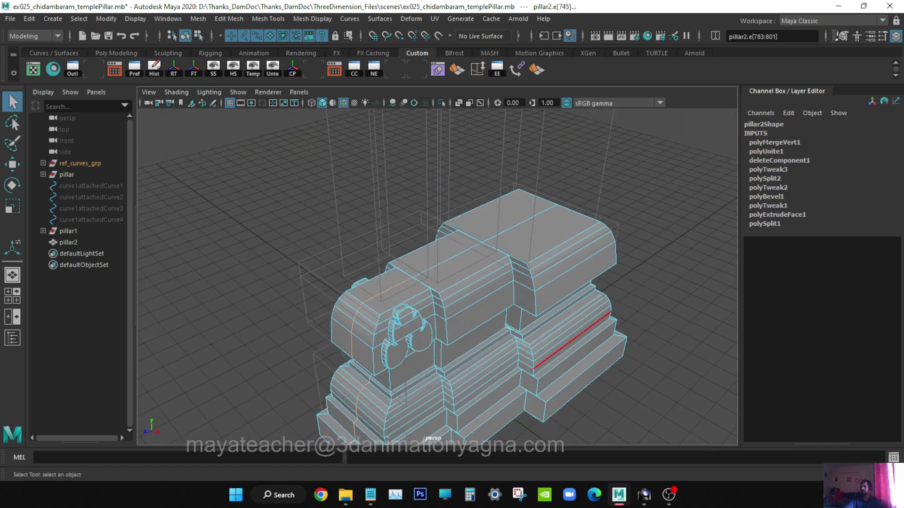
alt+middle_drag(572, 340, 571, 252)
alt+drag(571, 251, 549, 243)
Step: Clear the edge selection, return to object selection with the pillar selected, and inspect the merged model from its ornamented side
click(655, 235)
alt+drag(654, 236, 689, 257)
key(F8)
key(F8)
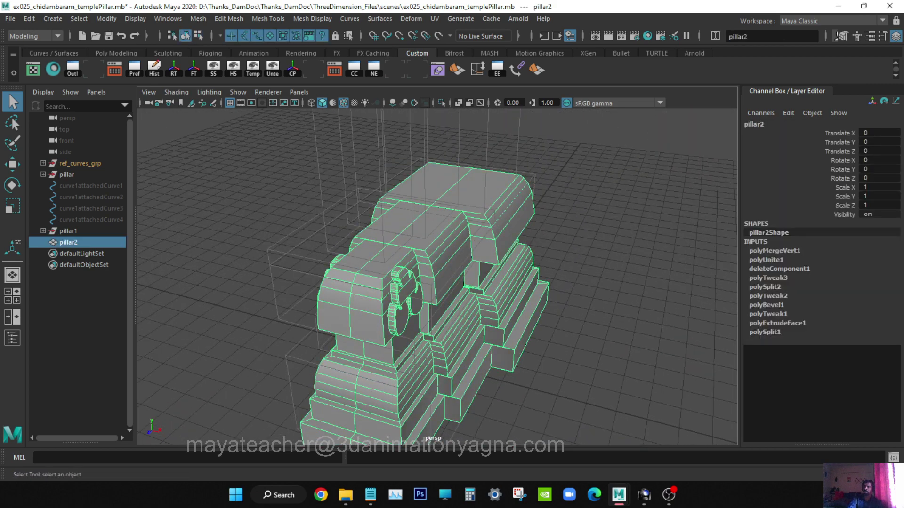
alt+drag(362, 287, 282, 278)
alt+drag(544, 259, 344, 268)
scroll(438, 278, up, 4)
alt+middle_drag(400, 273, 484, 289)
alt+drag(485, 290, 414, 287)
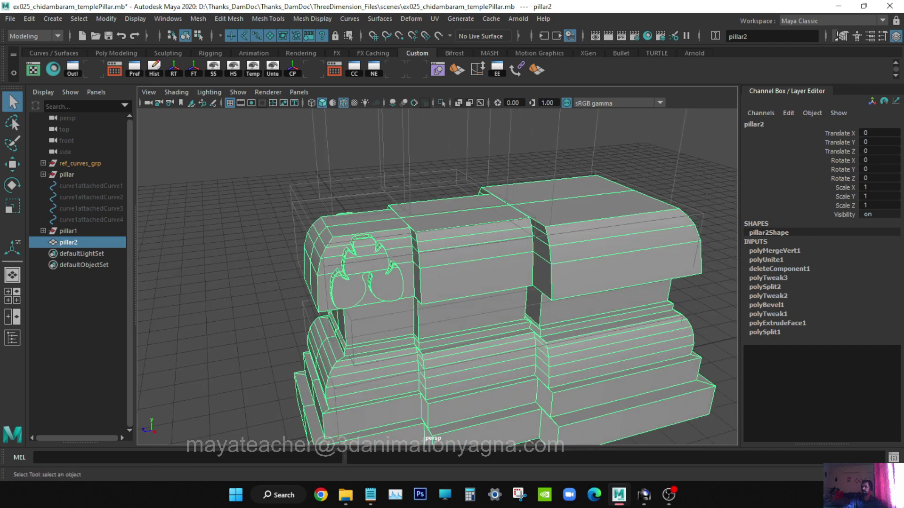
Step: Select the four hidden leaf outlines, curve1attachedCurve1 to curve1attachedCurve4, and make them visible on the pillar's side
drag(89, 185, 90, 219)
key(shift+h)
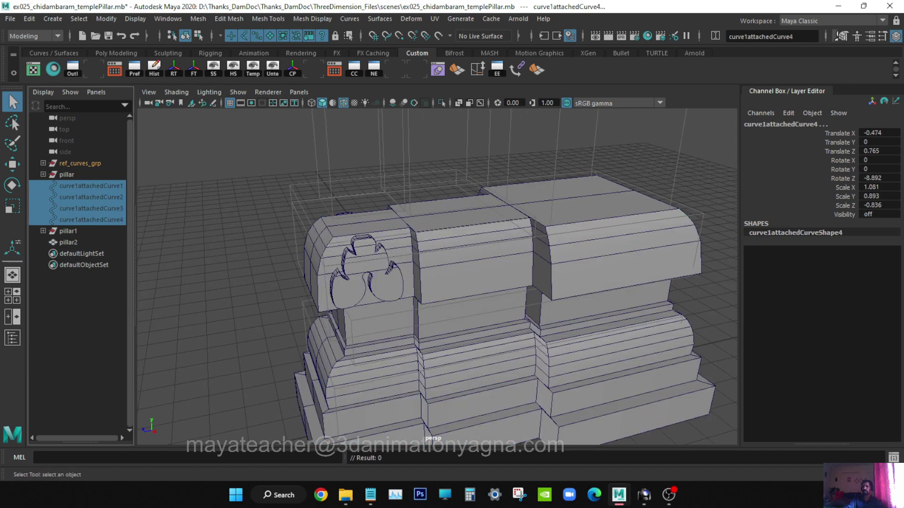
alt+drag(442, 282, 389, 282)
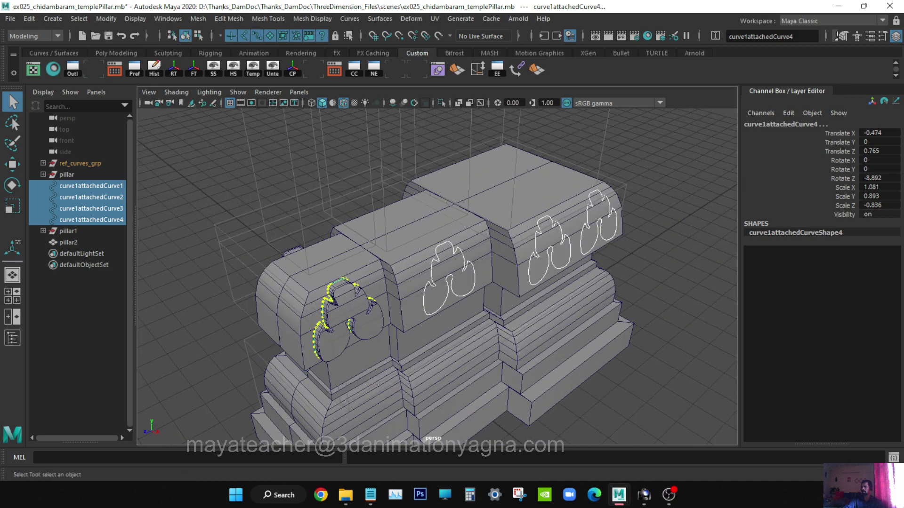
alt+drag(400, 283, 461, 285)
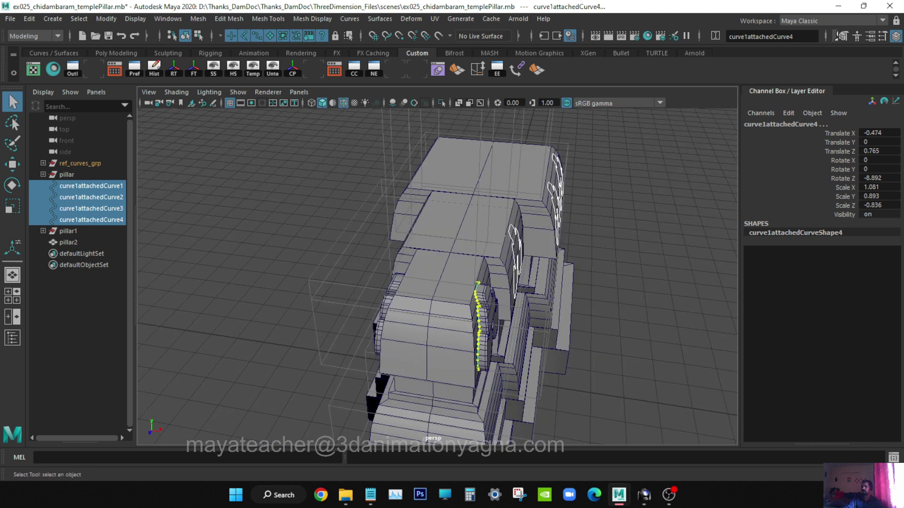
alt+drag(476, 255, 421, 240)
scroll(421, 241, up, 2)
alt+middle_drag(422, 240, 454, 207)
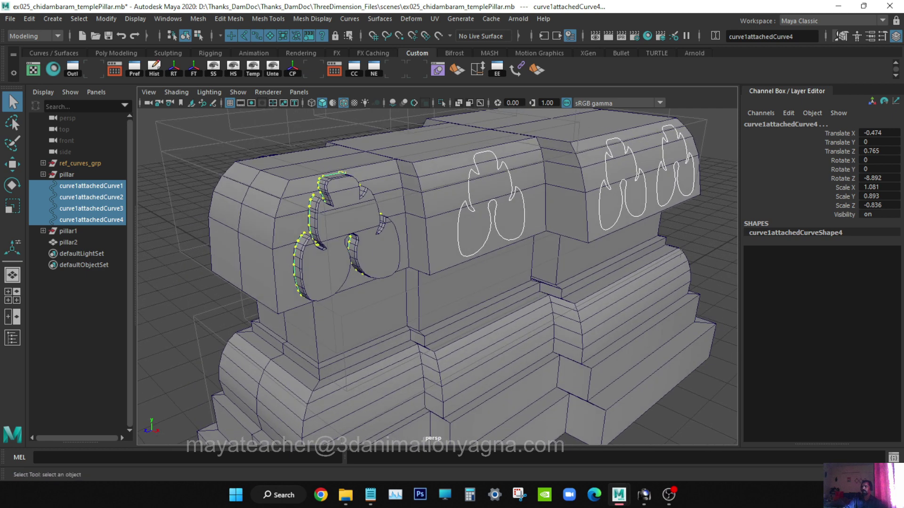
alt+middle_drag(424, 263, 480, 290)
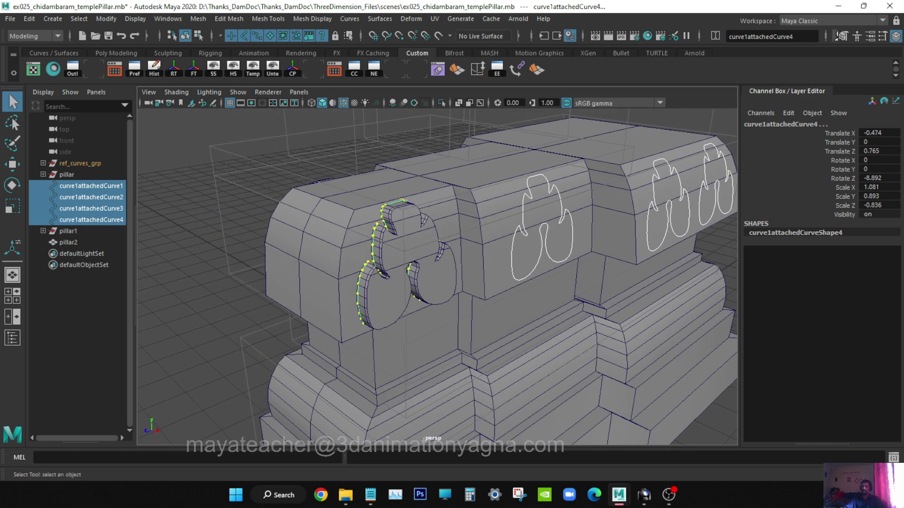